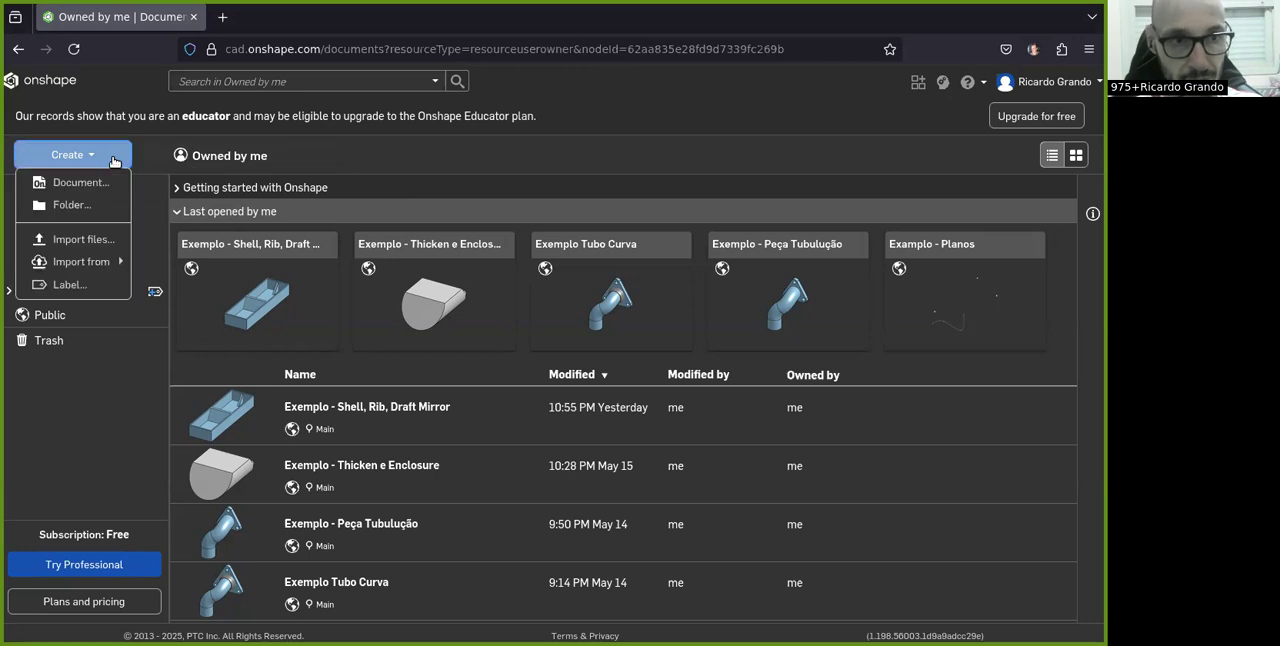
Create a new public document named "Exemplo - Split"
click(80, 183)
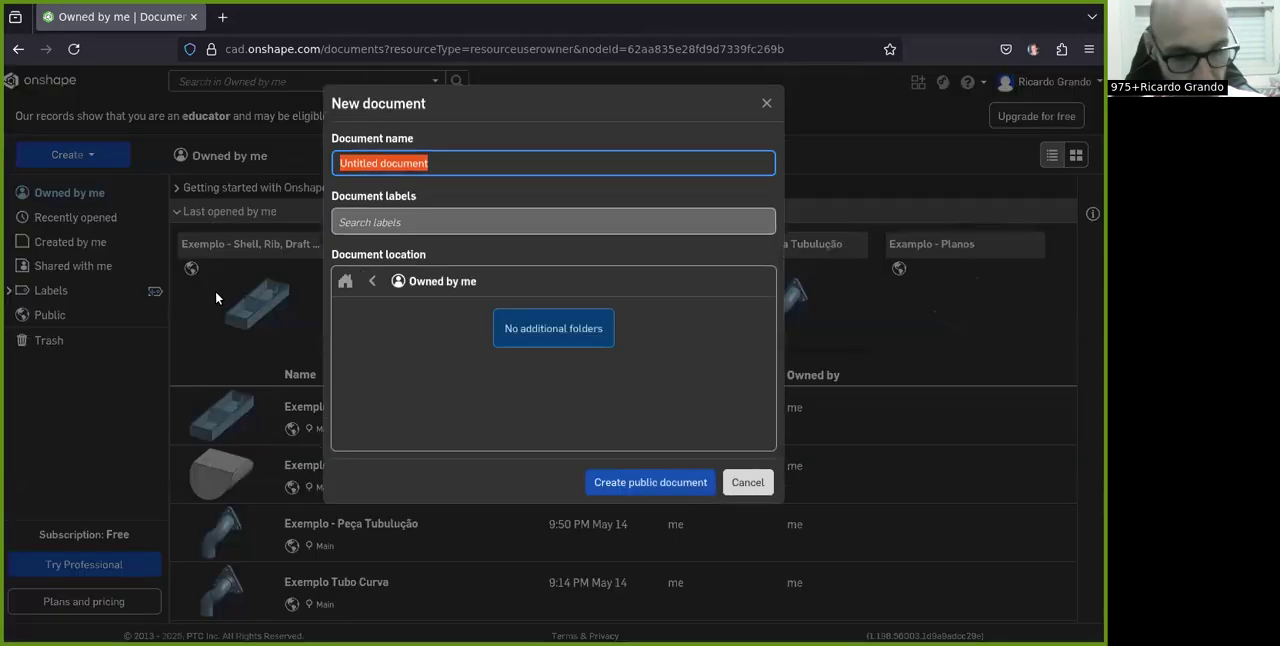
text(Exemplo - Split)
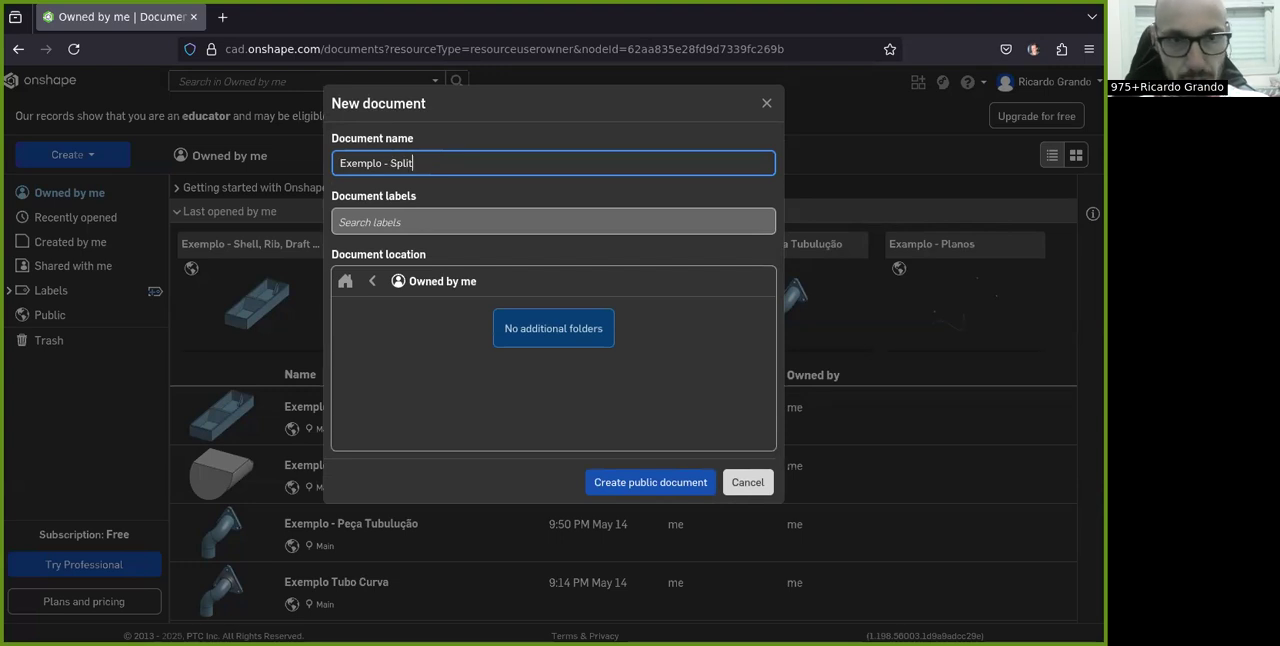
click(646, 482)
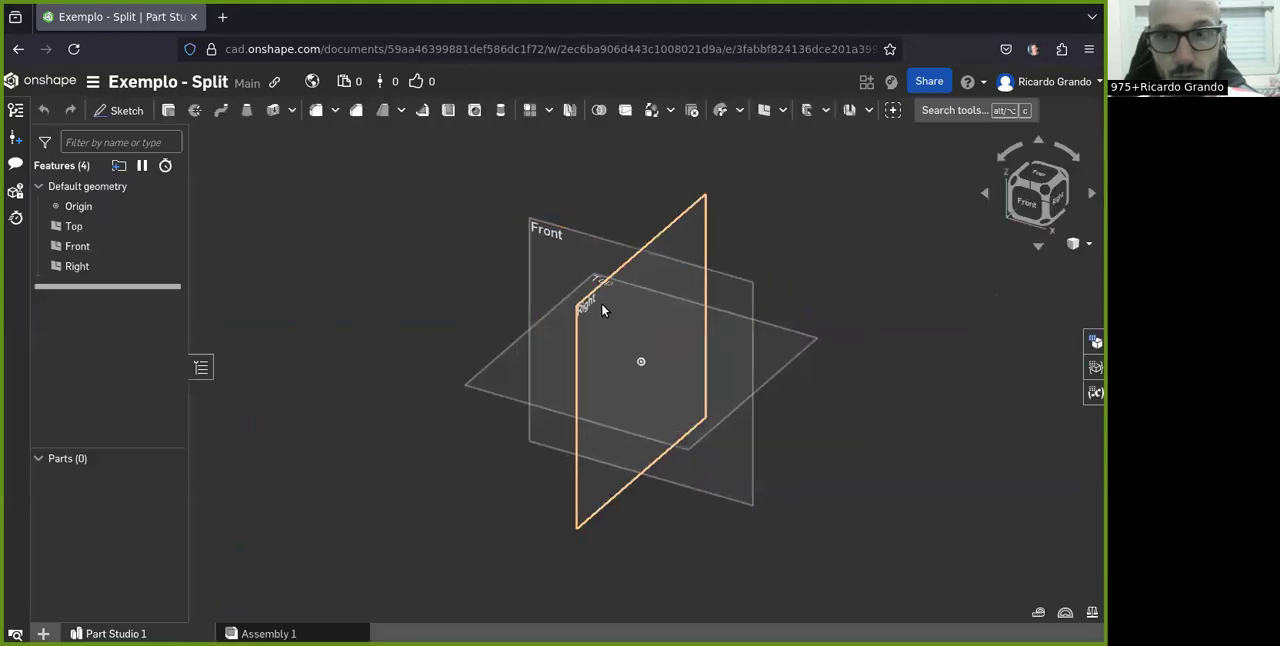
Sketch a center-point rectangle about 67 mm wide on the Front plane, centred on the origin
click(1026, 211)
click(110, 113)
click(534, 231)
scroll(534, 234, down, 3)
right_drag(578, 248, 552, 274)
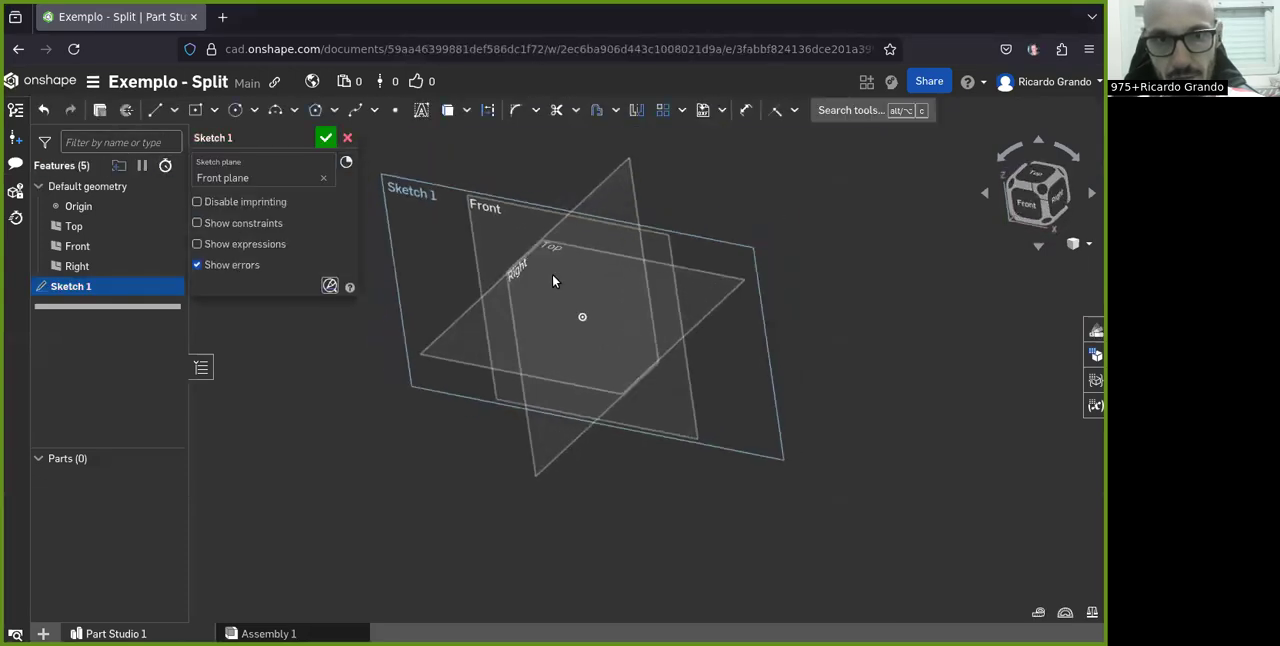
click(1042, 198)
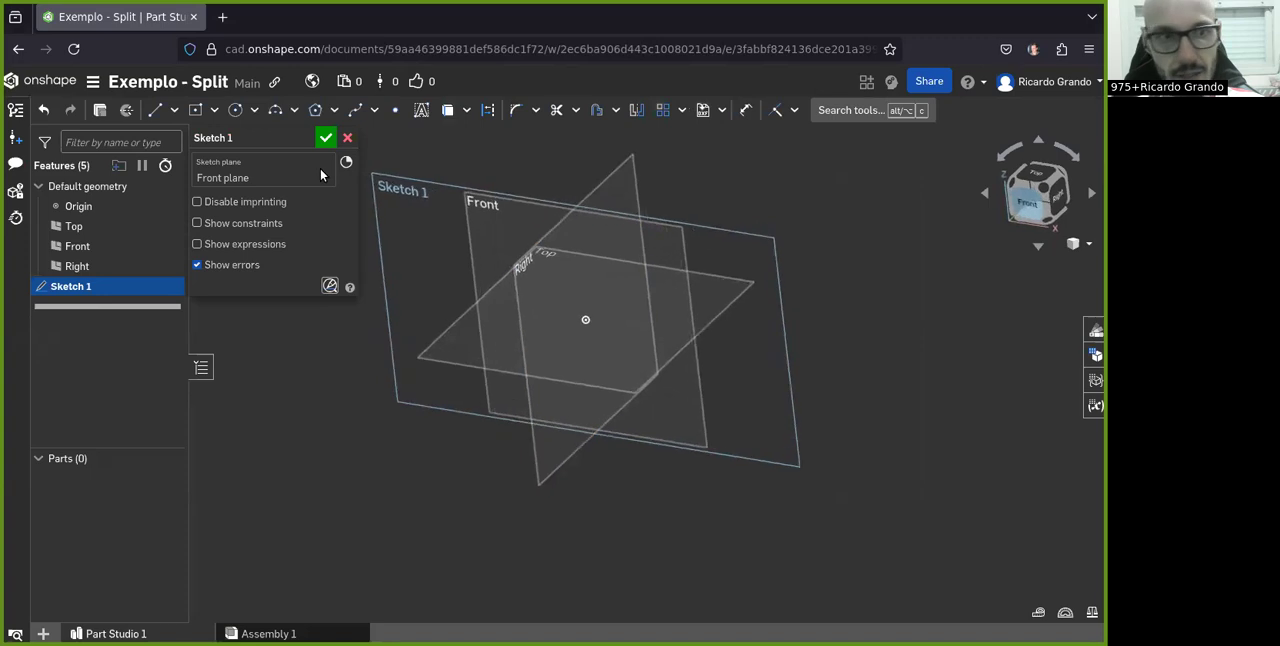
click(199, 113)
click(648, 373)
click(756, 421)
Dimension the rectangle to 30 mm high and 60 mm wide, and finish the sketch
click(745, 110)
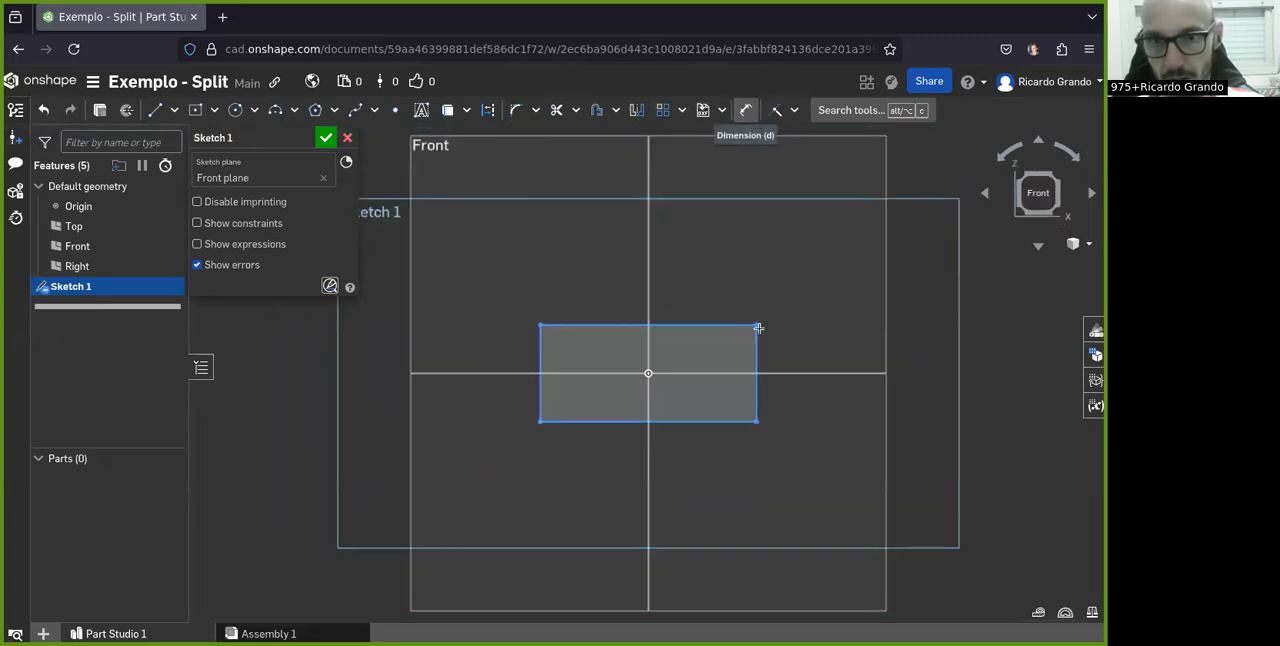
click(891, 381)
text(30)
key(Return)
click(654, 421)
click(700, 508)
text(60)
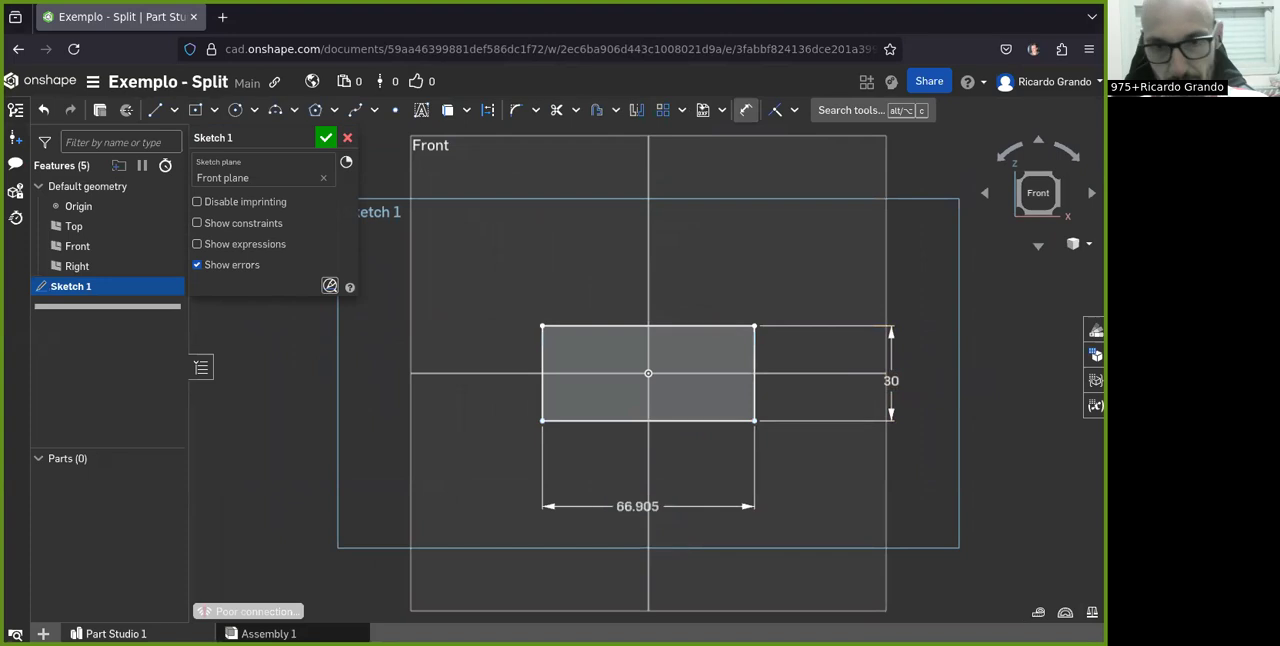
key(Return)
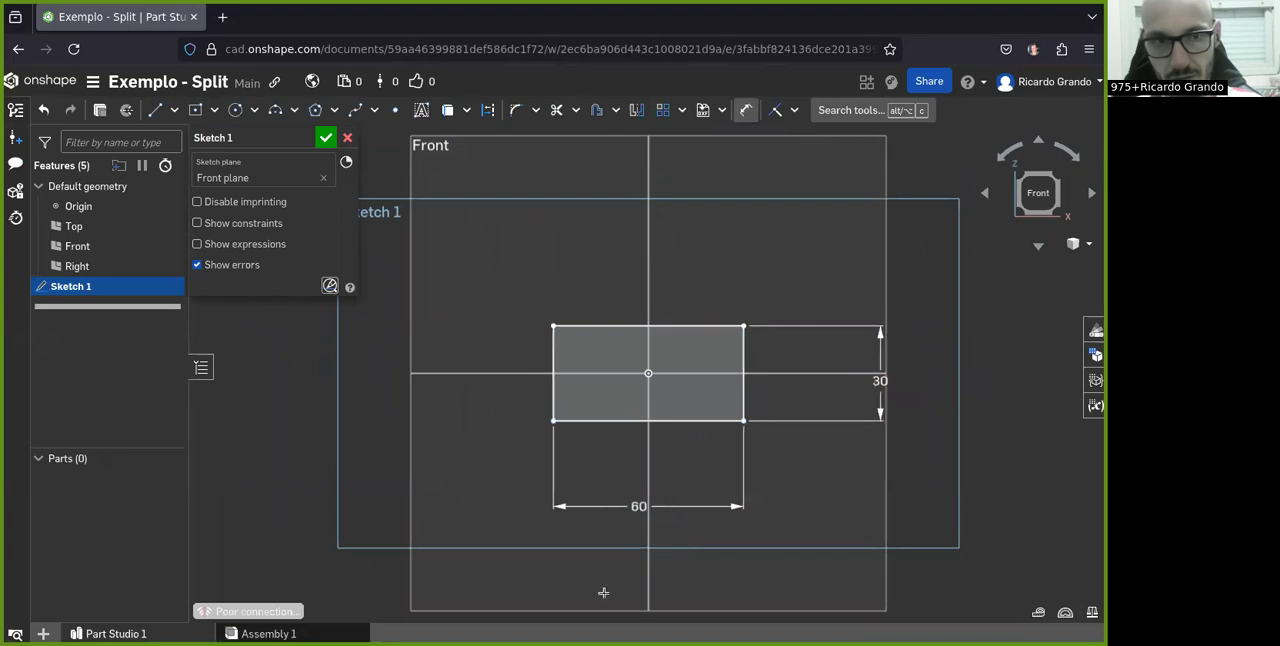
click(325, 140)
Extrude the rectangle symmetrically as a new solid with a depth of 100 mm
scroll(600, 396, down, 3)
mouse_move(478, 413)
right_down()
mouse_move(545, 433)
mouse_move(429, 414)
mouse_move(414, 420)
mouse_move(434, 454)
mouse_move(354, 463)
mouse_move(459, 417)
mouse_move(508, 417)
mouse_move(579, 459)
mouse_move(743, 436)
mouse_move(722, 450)
right_up()
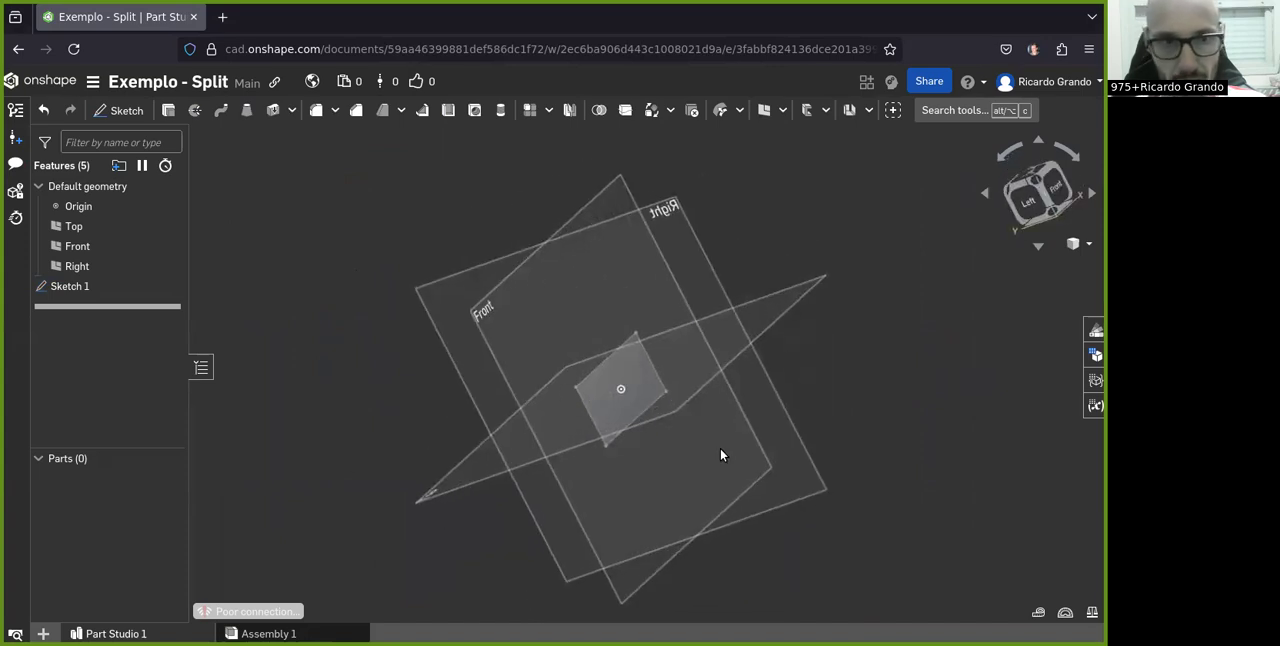
key(shift+e)
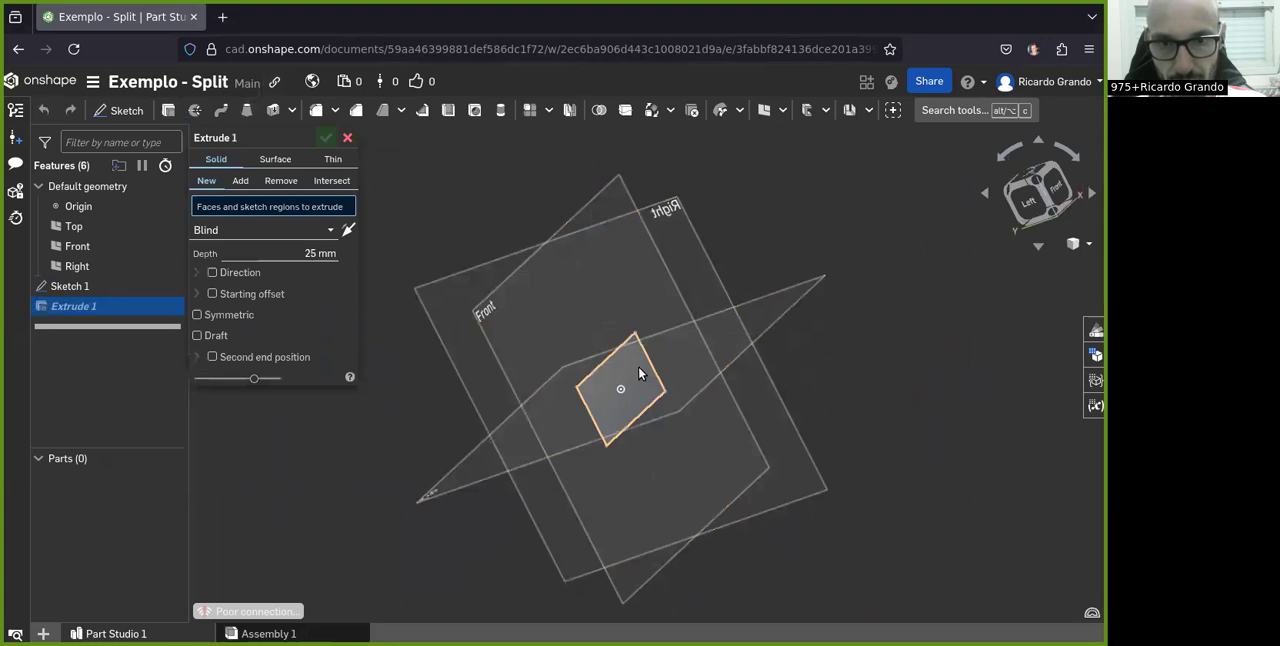
click(636, 376)
mouse_move(636, 376)
right_down()
mouse_move(526, 409)
mouse_move(541, 405)
right_up()
click(197, 328)
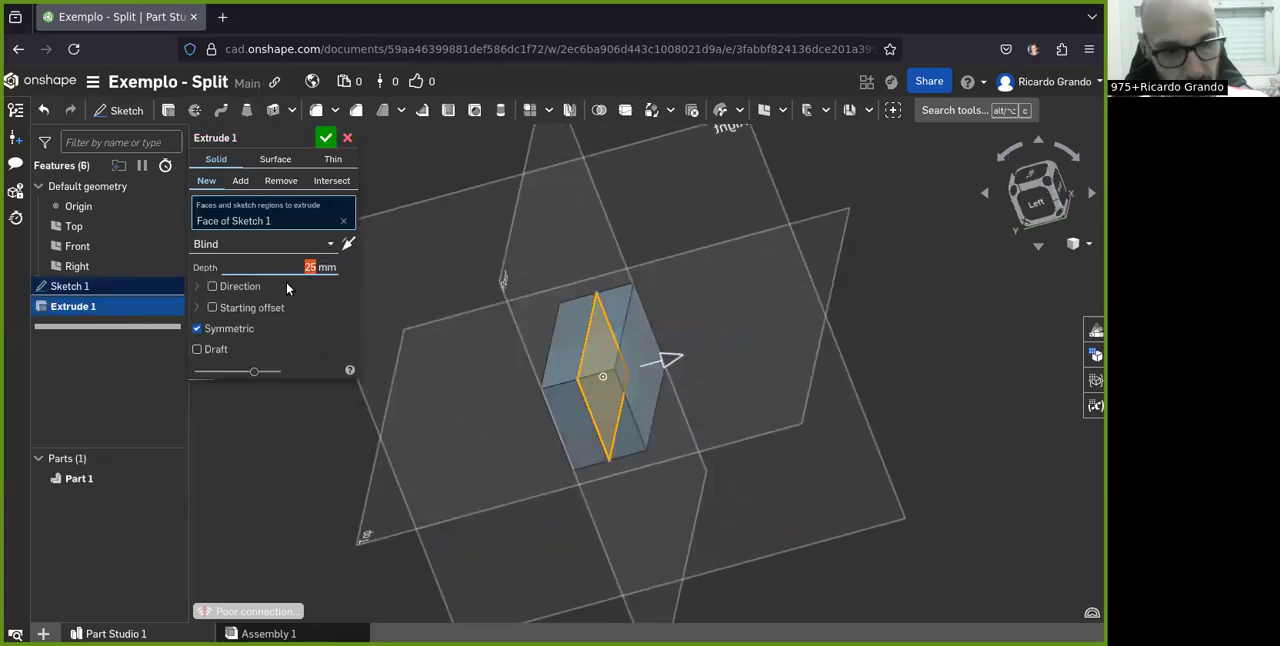
text(100)
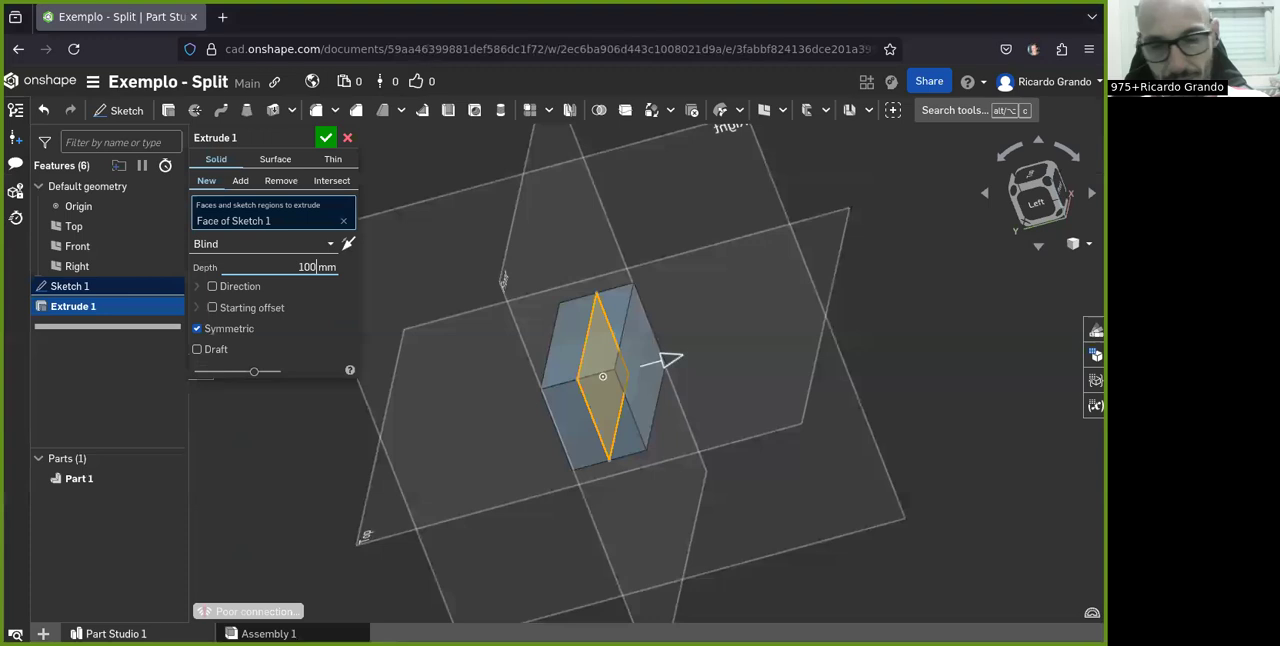
click(326, 140)
Set up a Split feature in Face mode with the block's top face as the face to split
right_drag(540, 360, 620, 440)
key(f)
scroll(620, 440, up, 3)
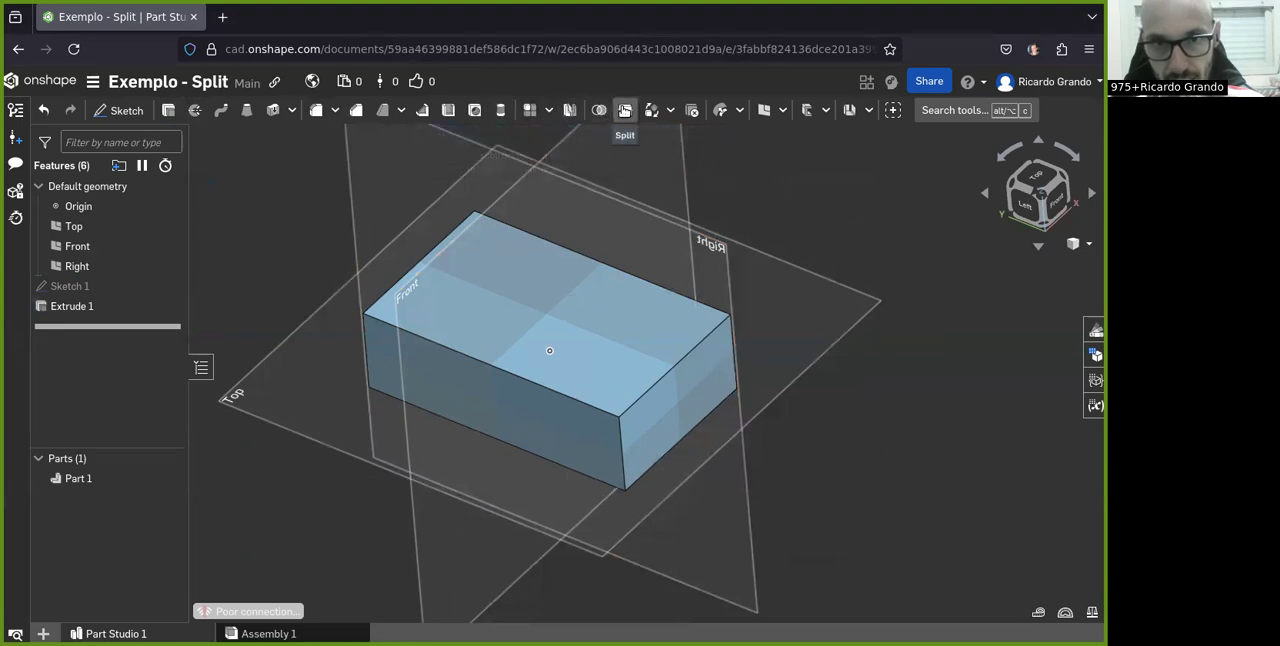
click(625, 111)
right_drag(578, 221, 549, 440)
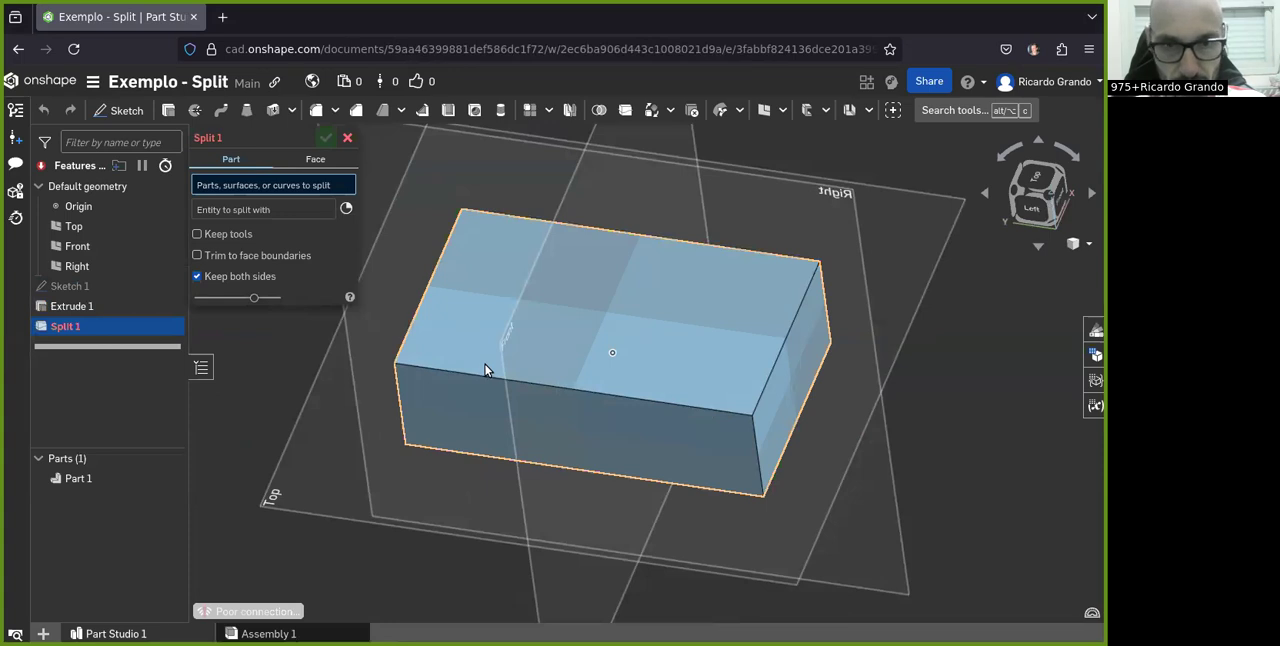
right_drag(460, 394, 254, 250)
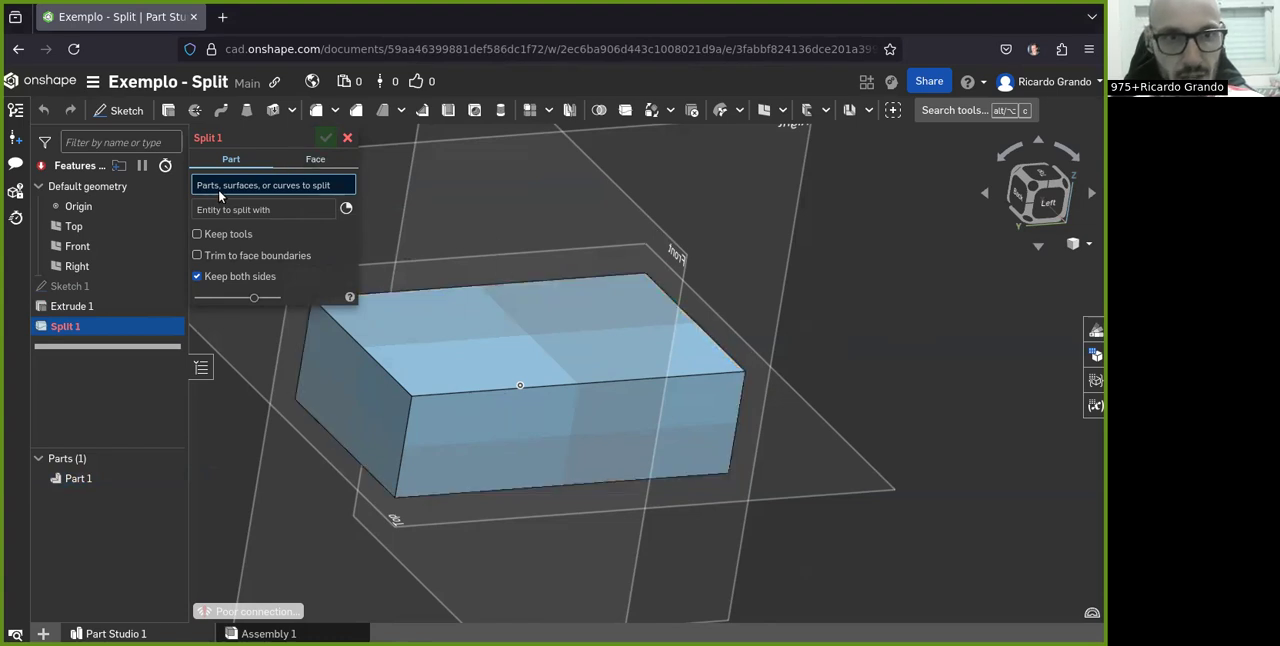
click(313, 163)
scroll(586, 334, down, 3)
scroll(540, 334, up, 1)
click(529, 340)
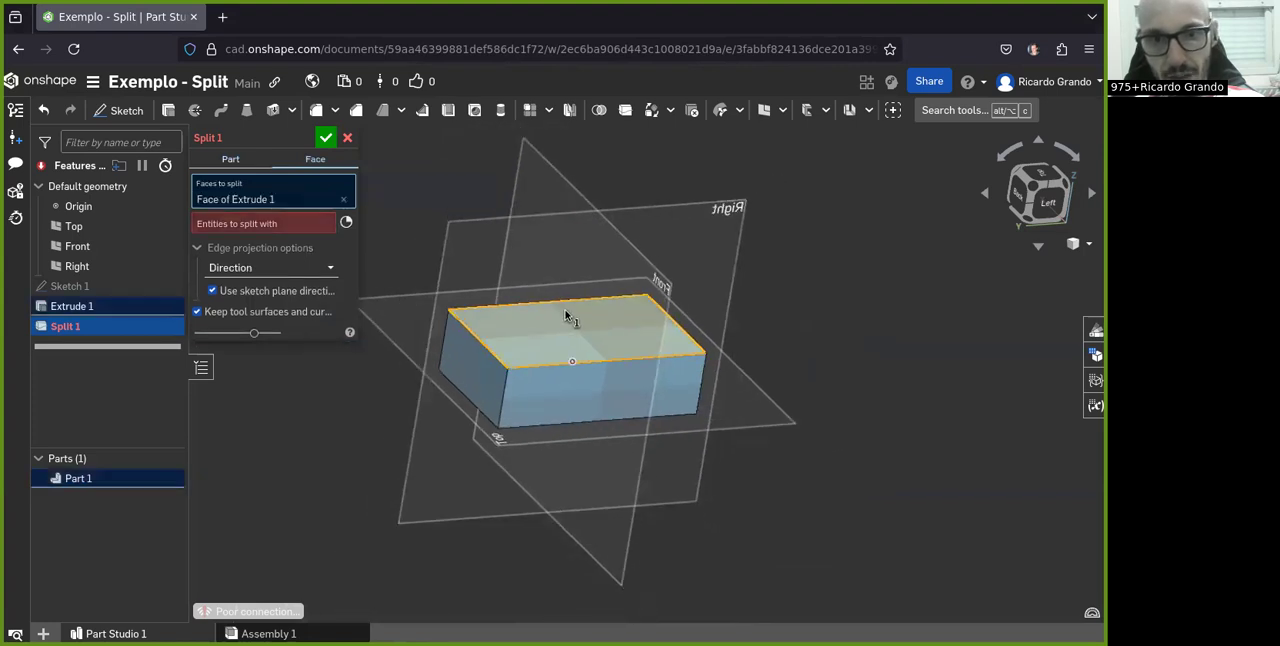
scroll(532, 305, up, 2)
click(343, 200)
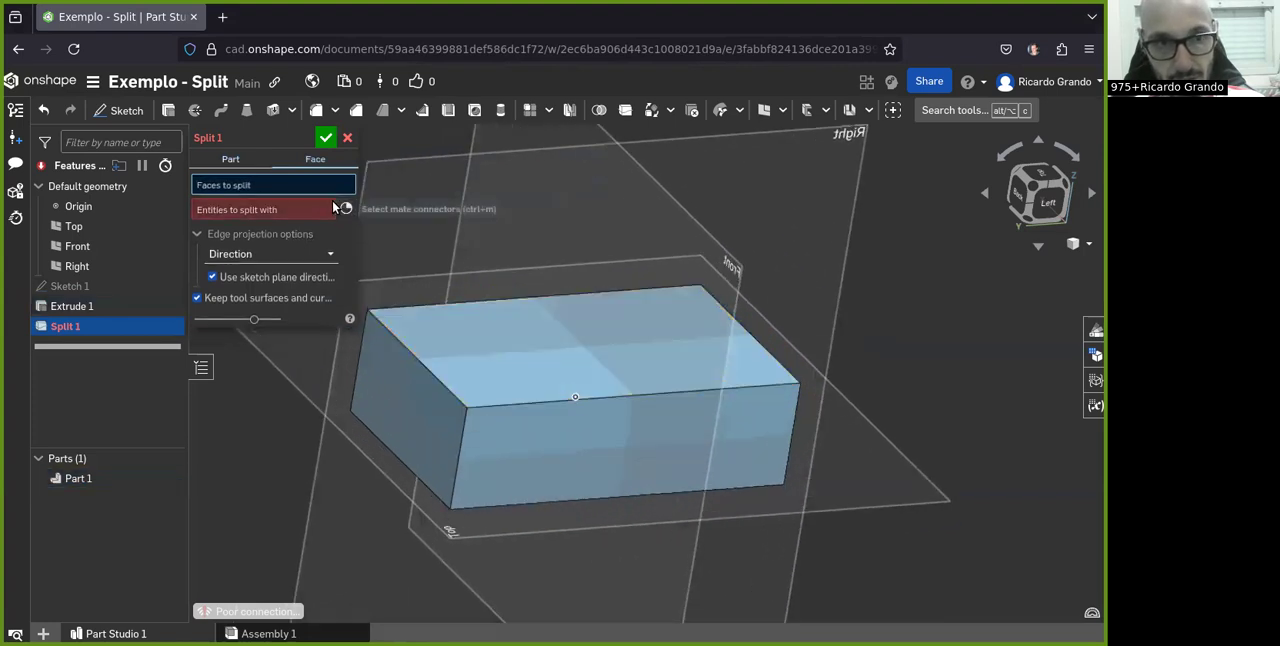
scroll(599, 260, down, 3)
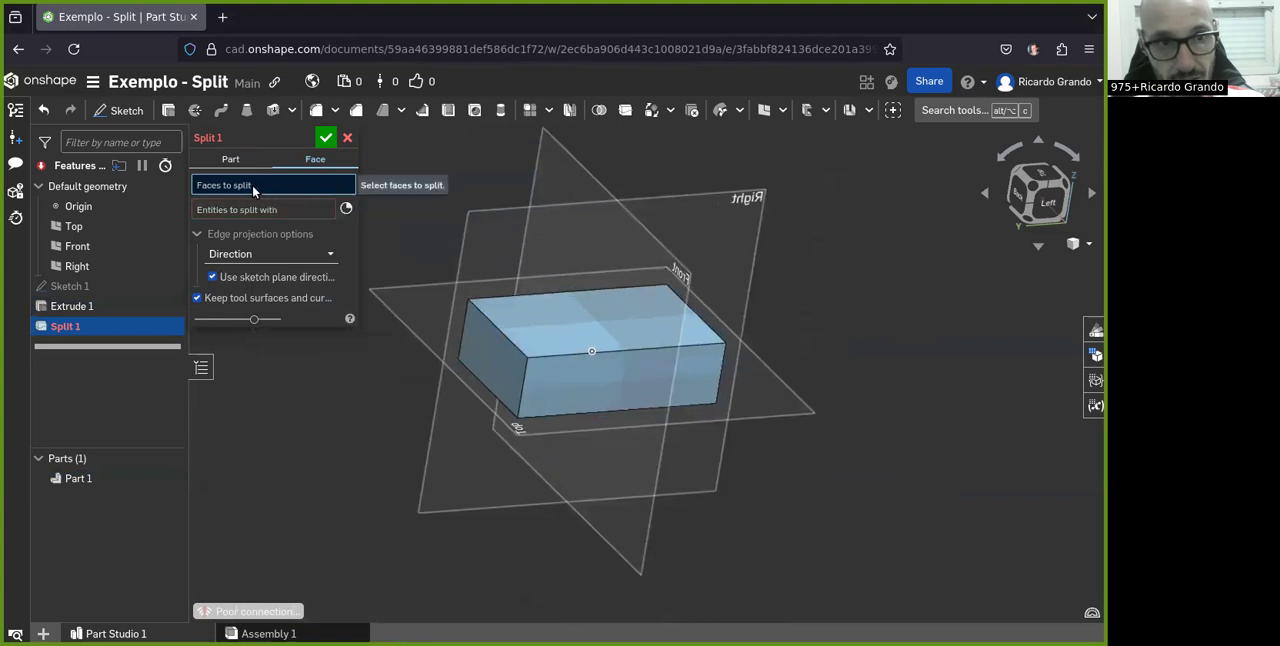
scroll(530, 163, up, 2)
click(583, 331)
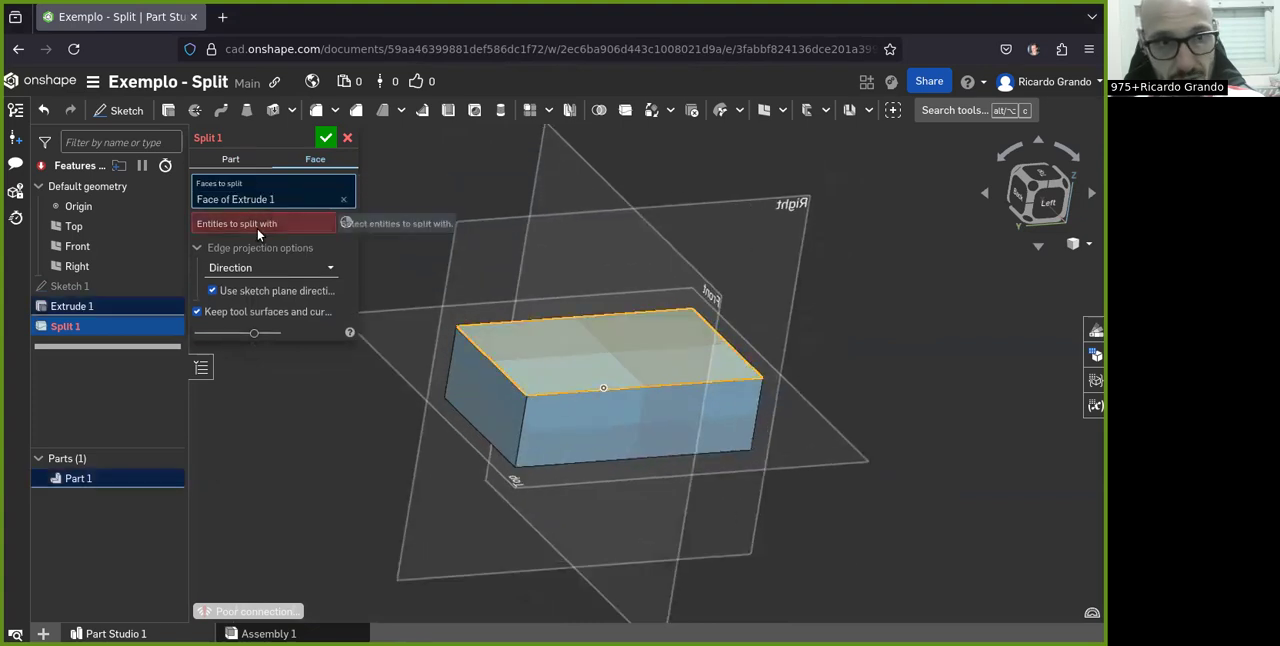
Split the selected top face with the Front plane, with the sketch plane direction option turned off
click(555, 192)
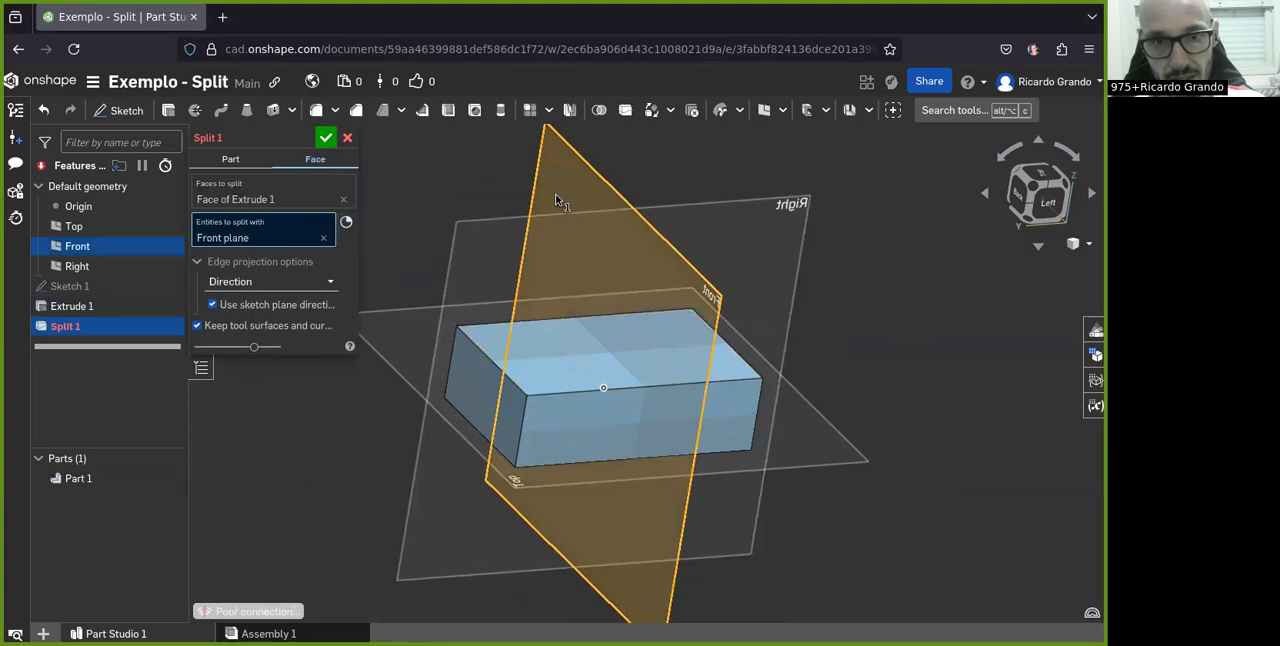
right_drag(746, 399, 846, 375)
scroll(680, 328, up, 4)
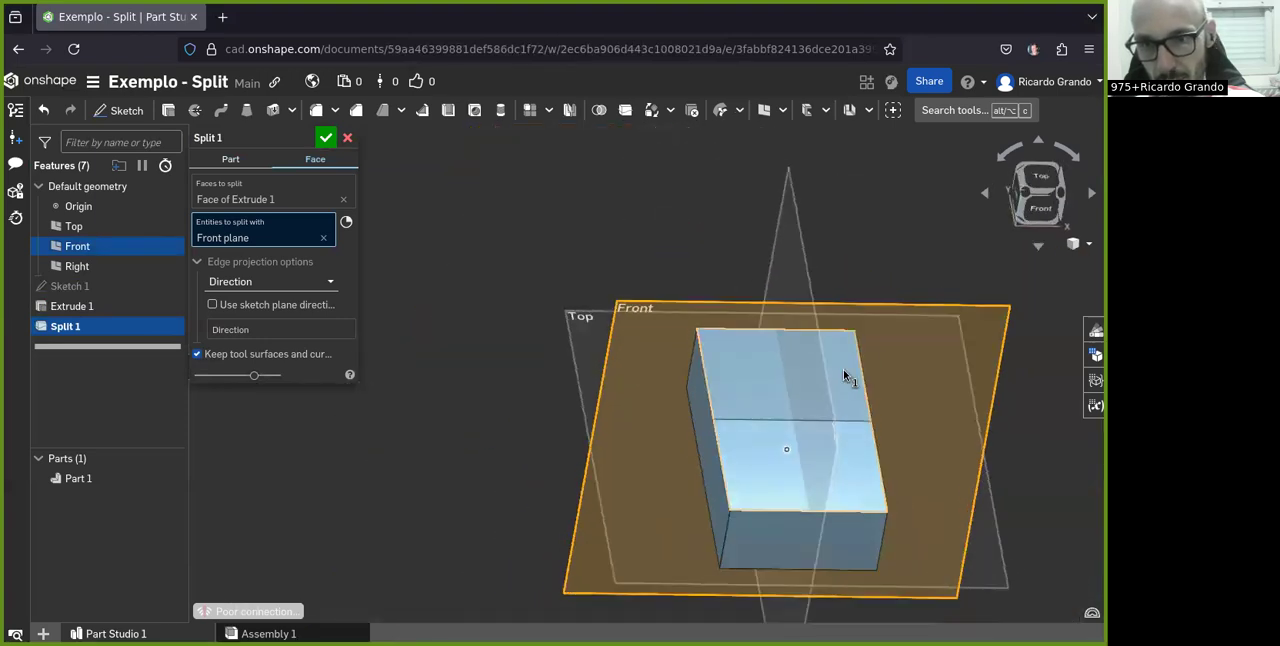
scroll(866, 446, up, 3)
scroll(690, 415, up, 2)
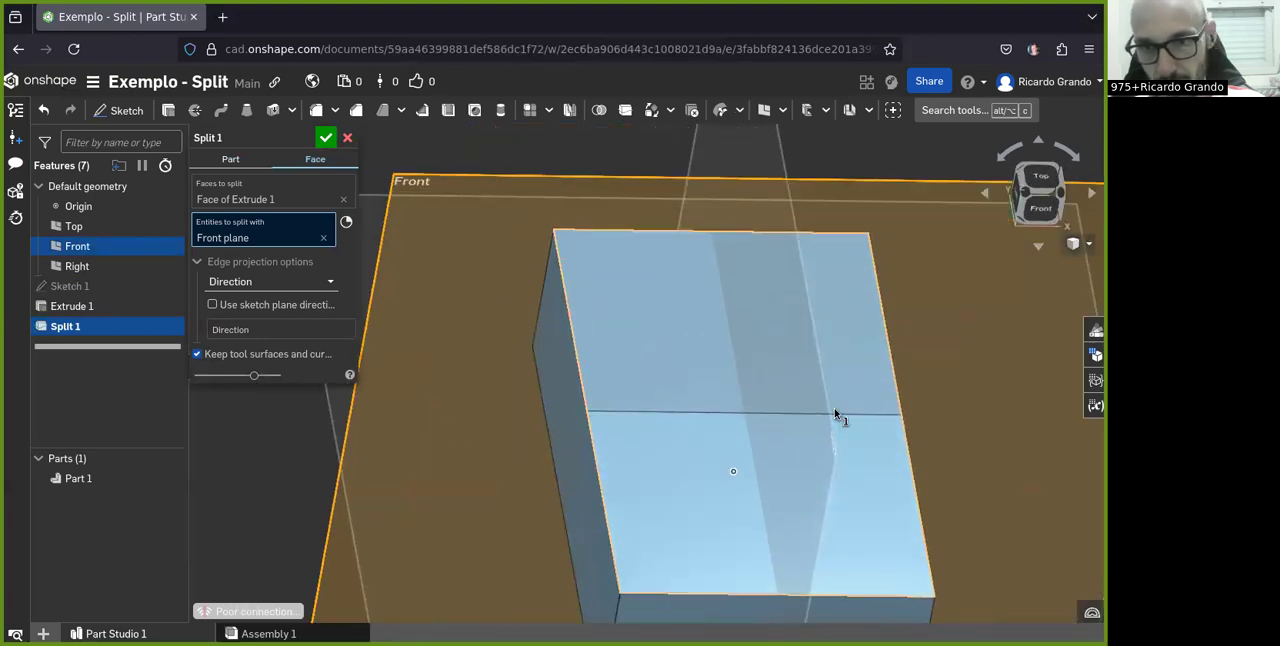
scroll(640, 400, down, 3)
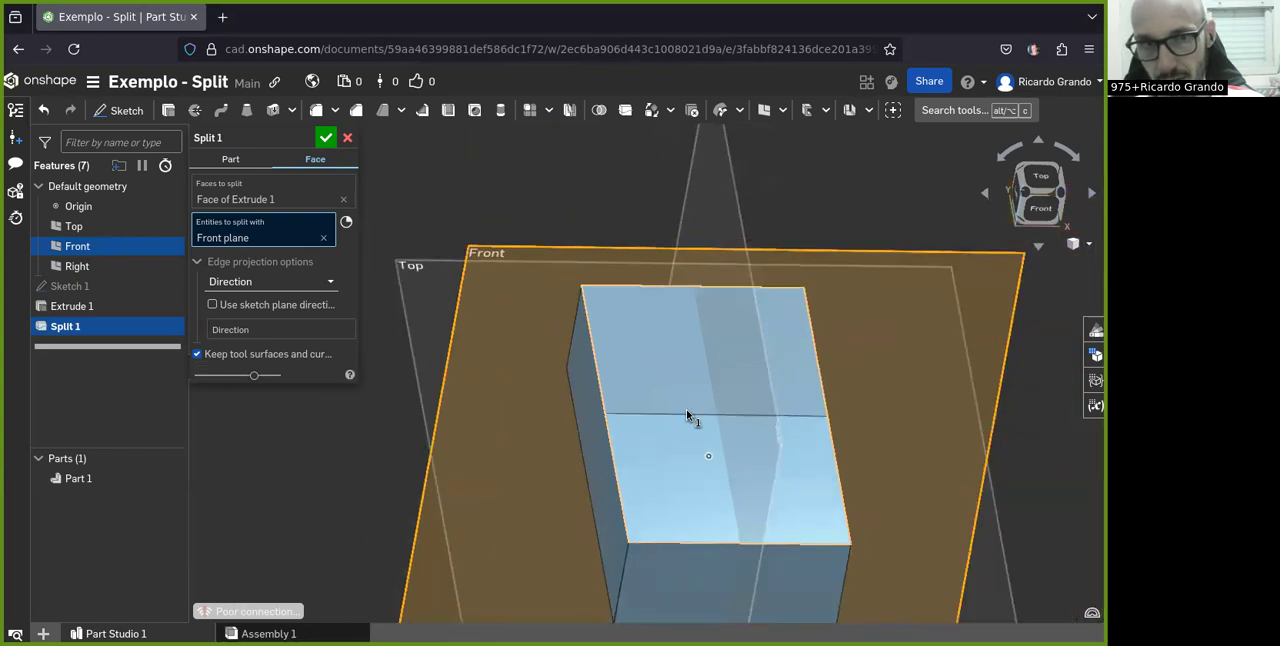
click(327, 142)
Set up a 20 deg neutral-plane draft on the front half of the split top face, using the Front plane as neutral plane
scroll(690, 380, down, 3)
right_drag(726, 414, 657, 410)
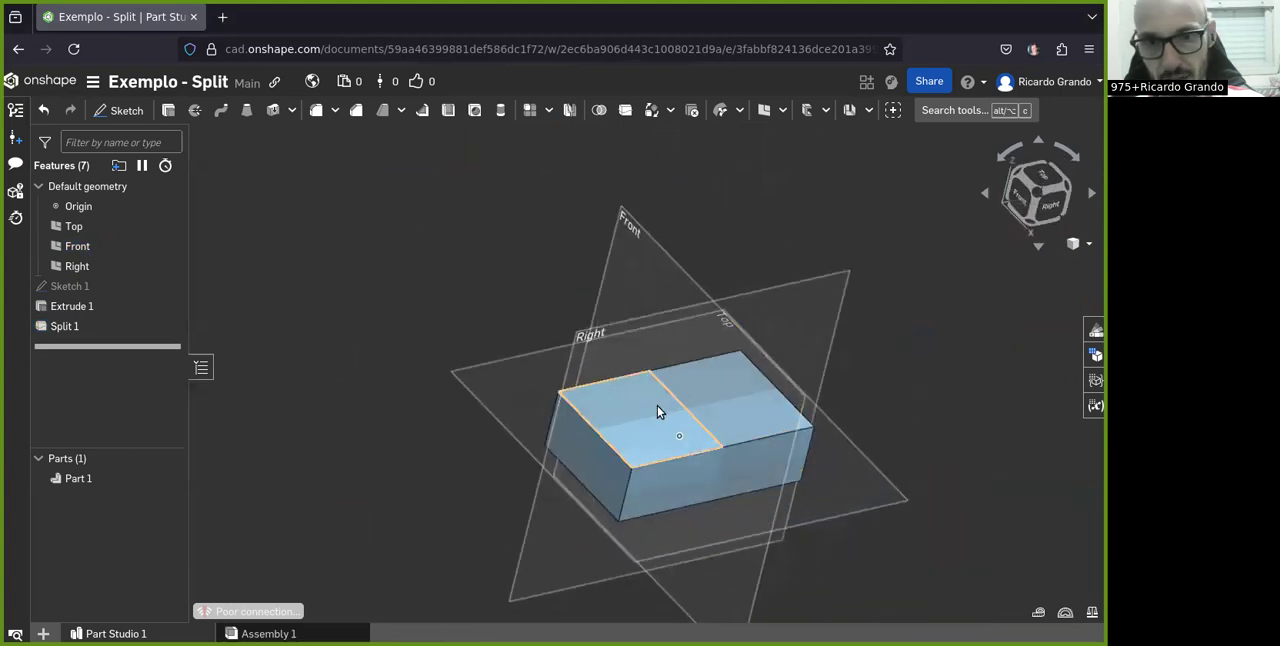
scroll(655, 403, up, 3)
scroll(655, 403, down, 1)
right_drag(757, 450, 729, 371)
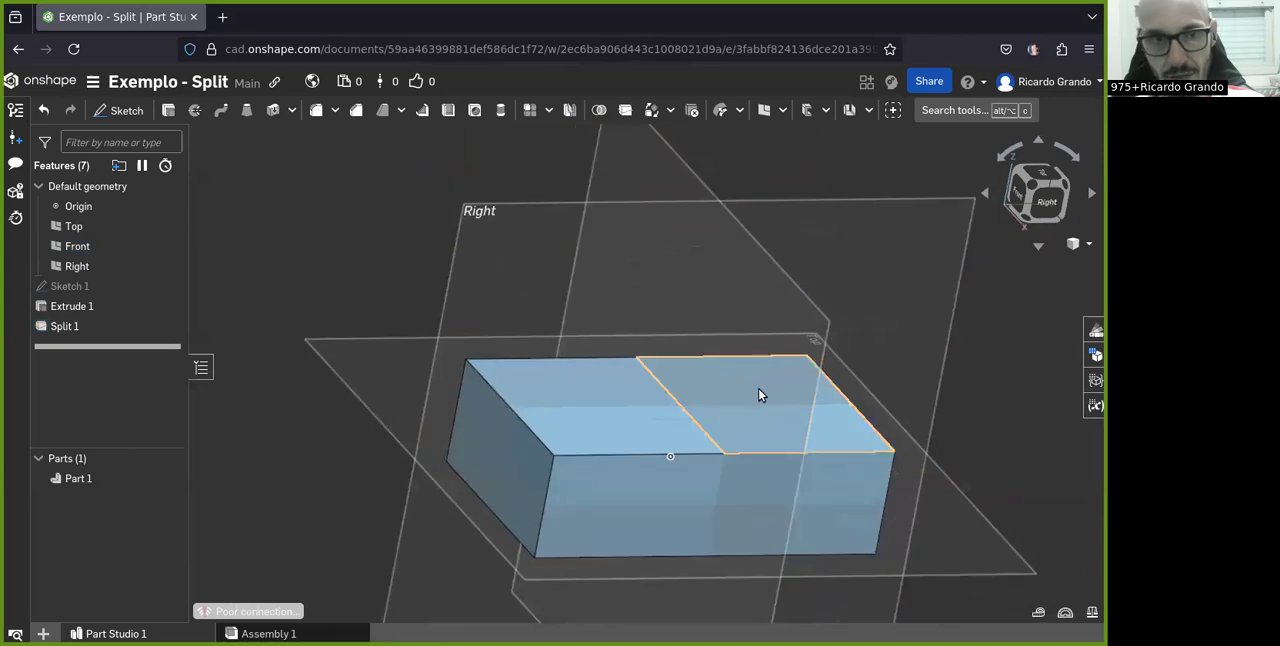
scroll(758, 395, up, 1)
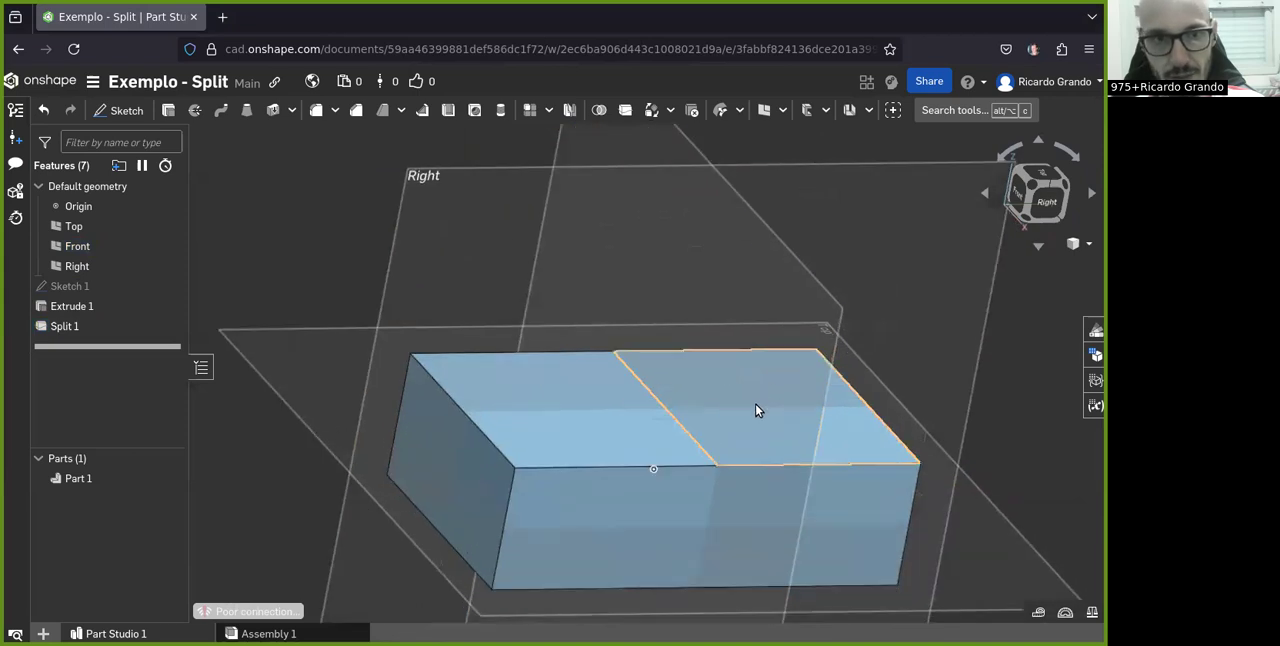
click(390, 114)
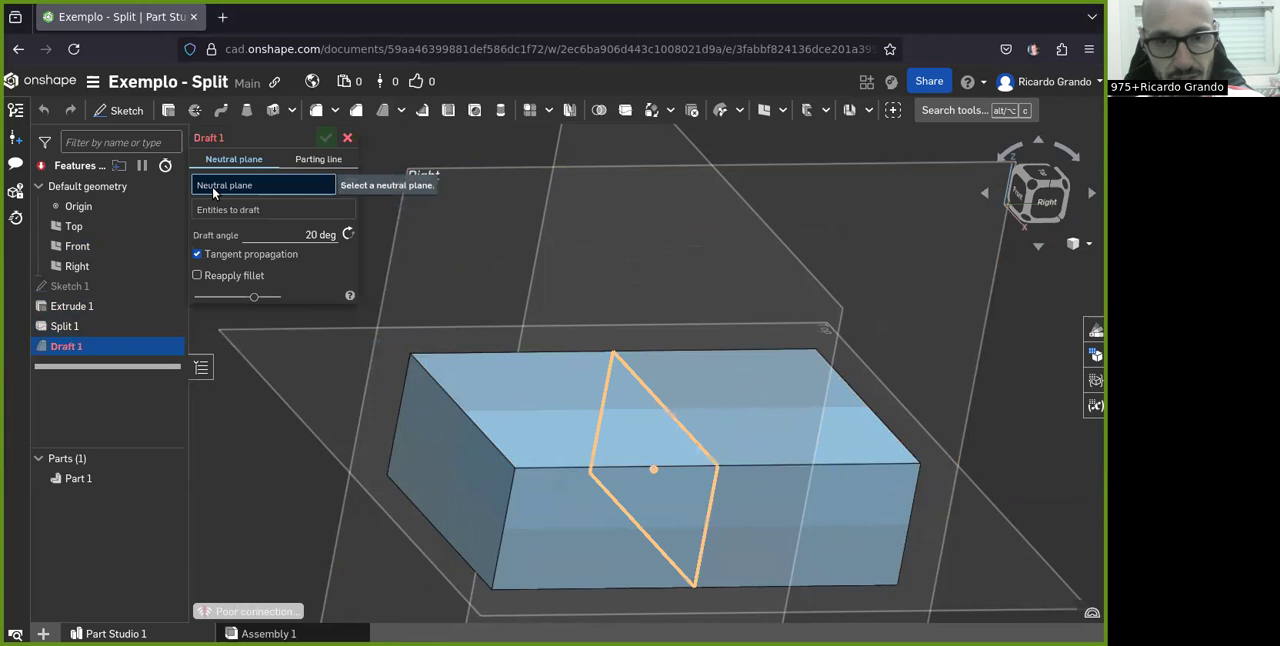
scroll(557, 399, down, 2)
scroll(665, 399, up, 2)
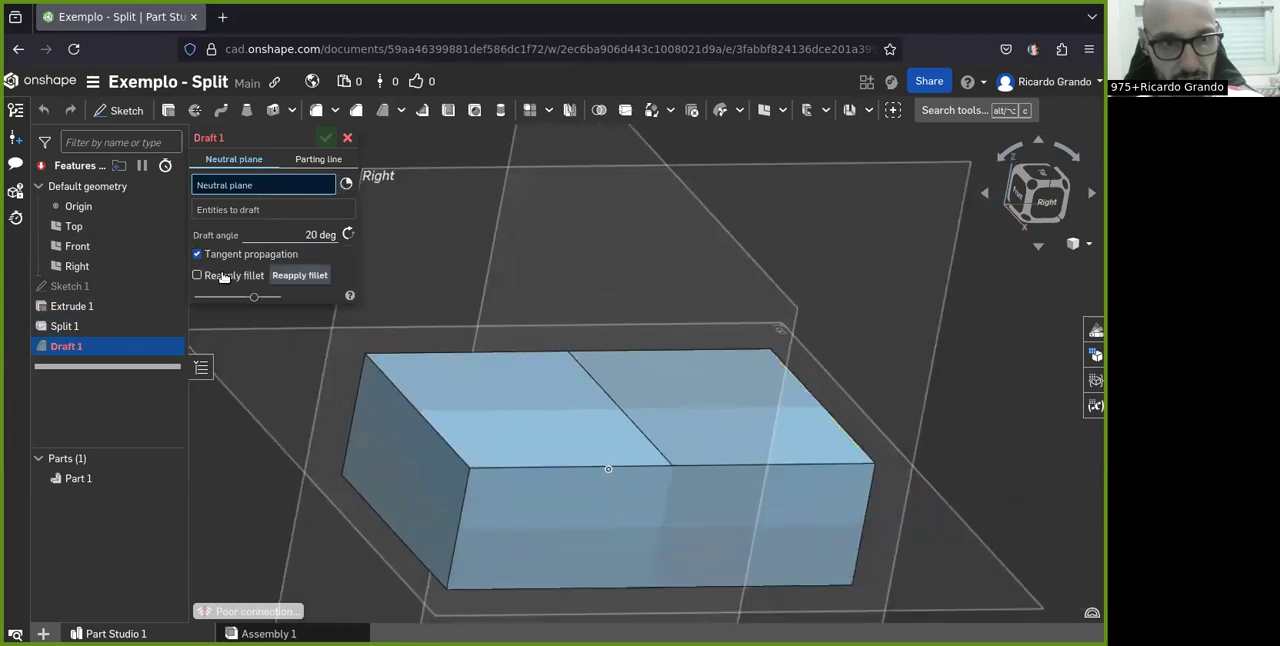
scroll(381, 335, down, 1)
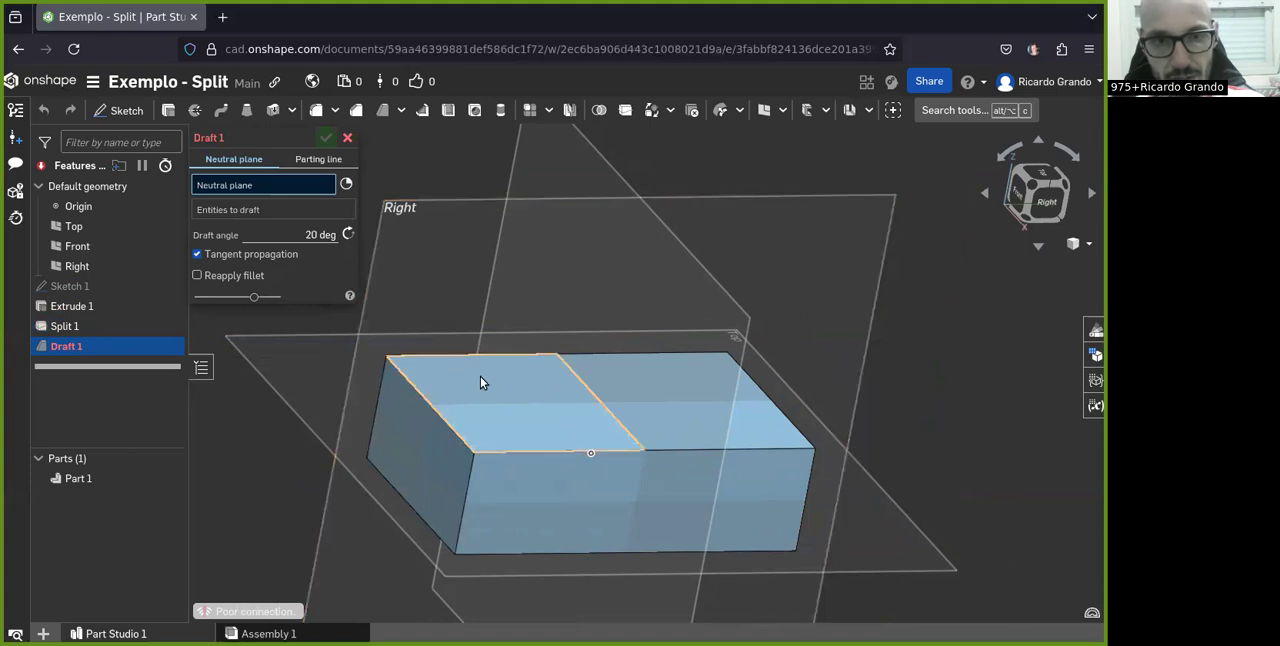
right_drag(614, 422, 537, 451)
click(438, 170)
click(510, 453)
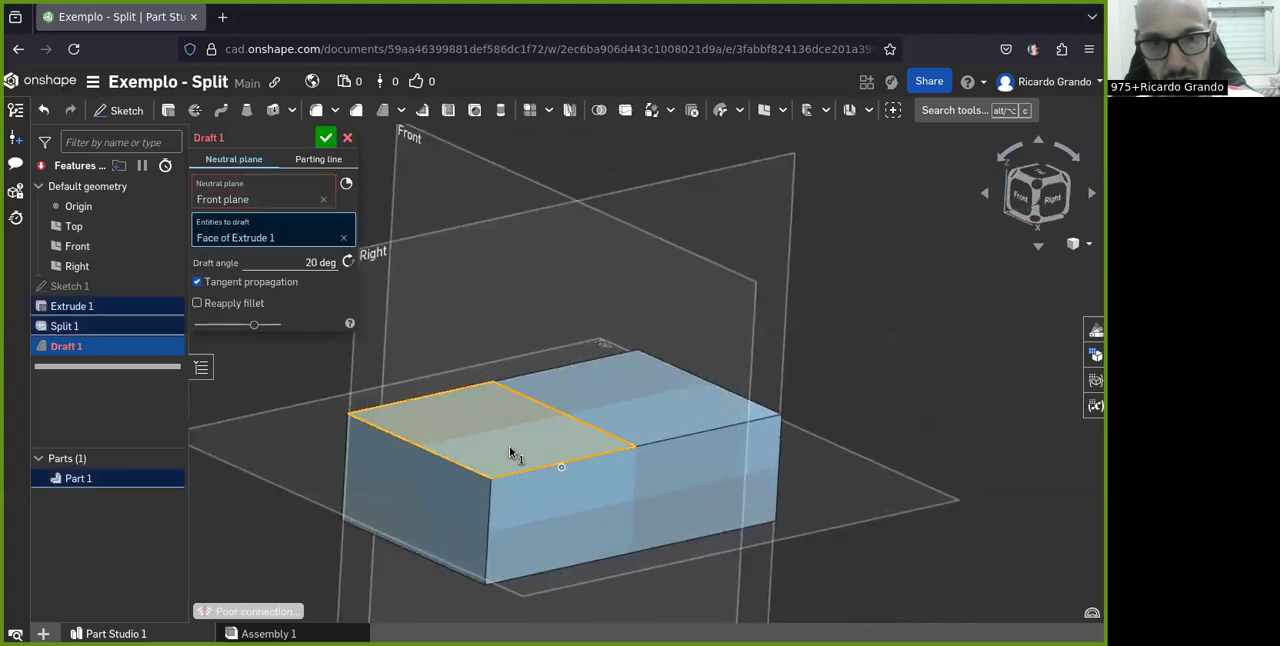
Turn off tangent propagation for the draft so only the selected half slopes, and accept the feature
scroll(522, 435, up, 2)
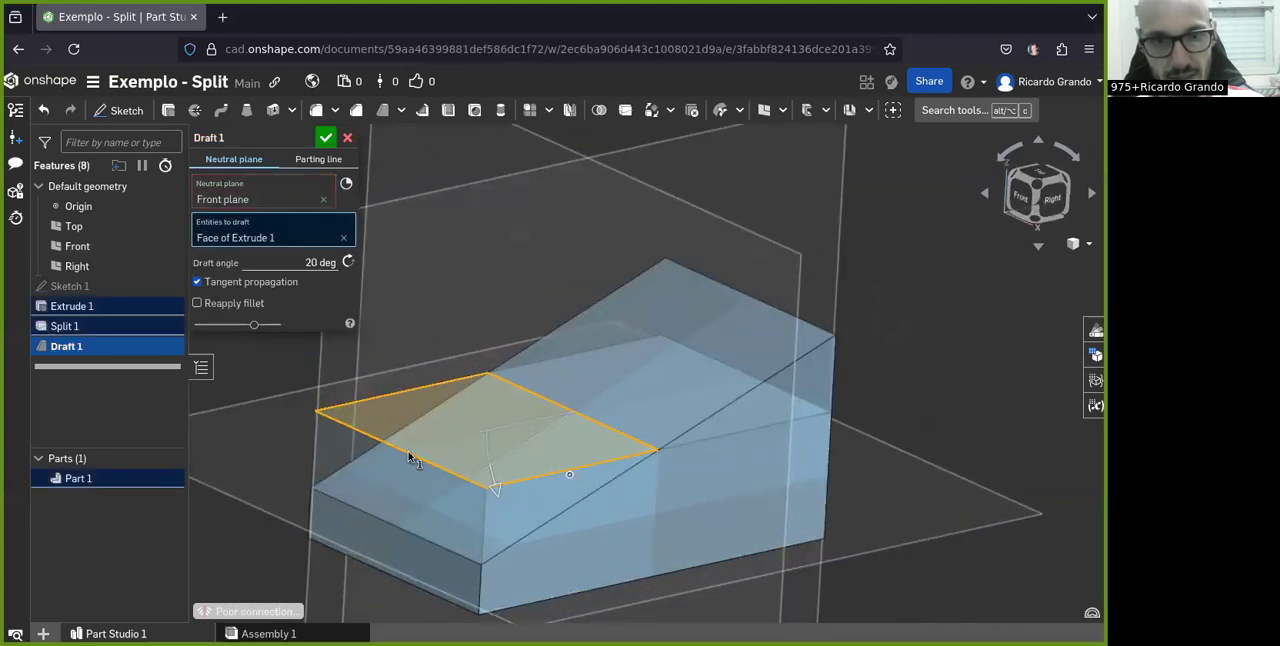
right_drag(421, 468, 558, 479)
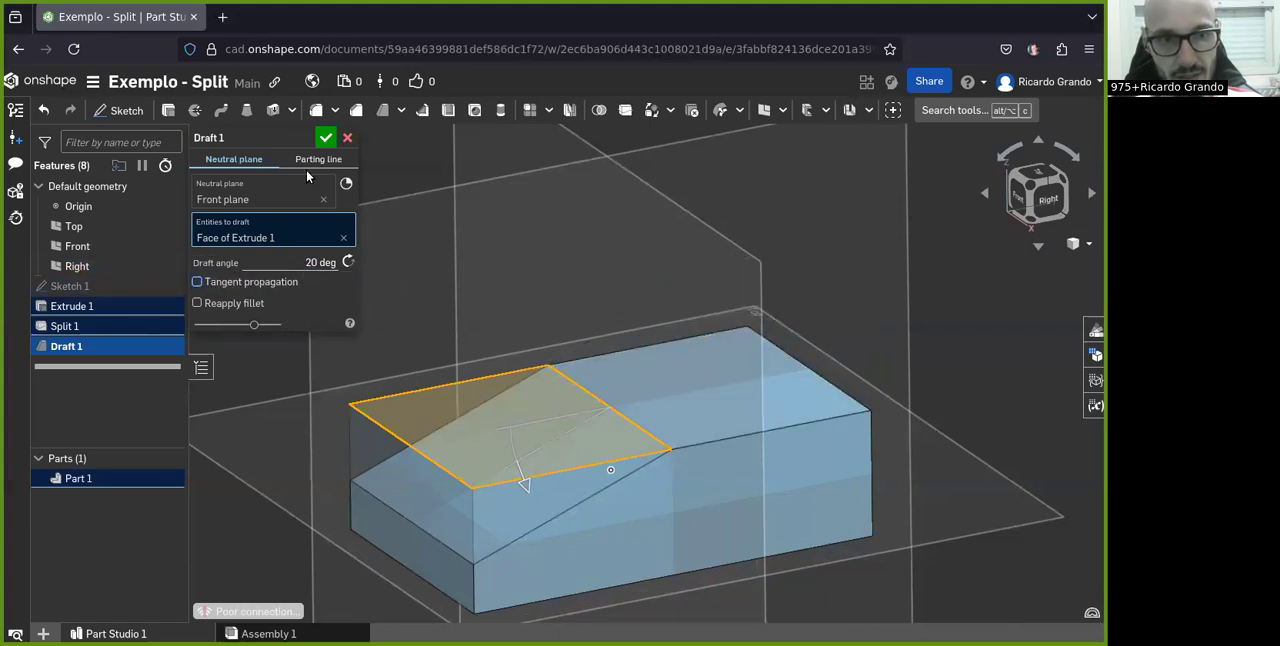
click(325, 138)
scroll(628, 470, up, 2)
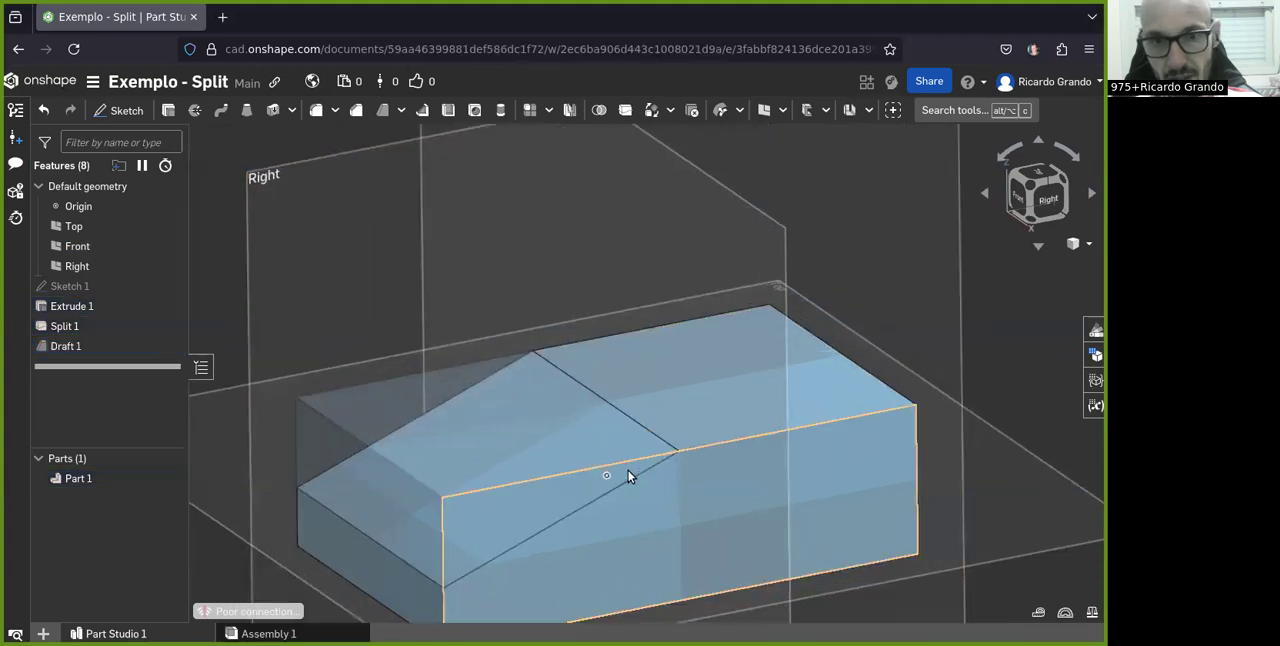
right_drag(499, 475, 489, 473)
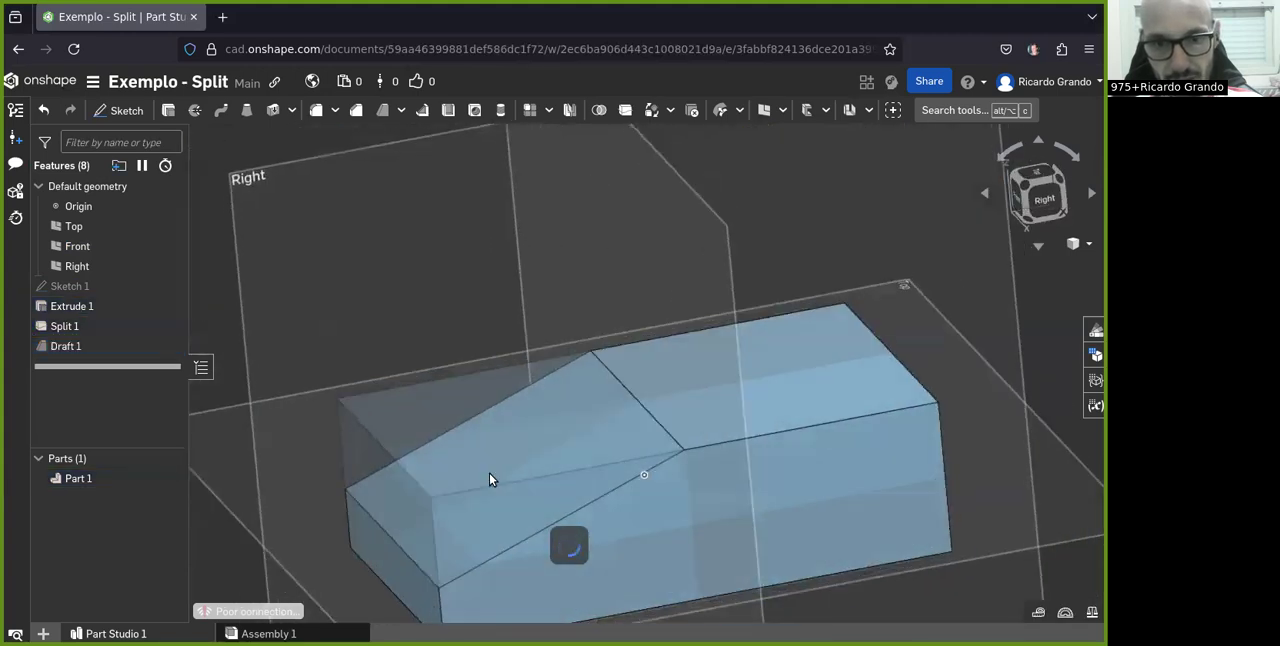
scroll(536, 420, down, 4)
scroll(512, 458, up, 3)
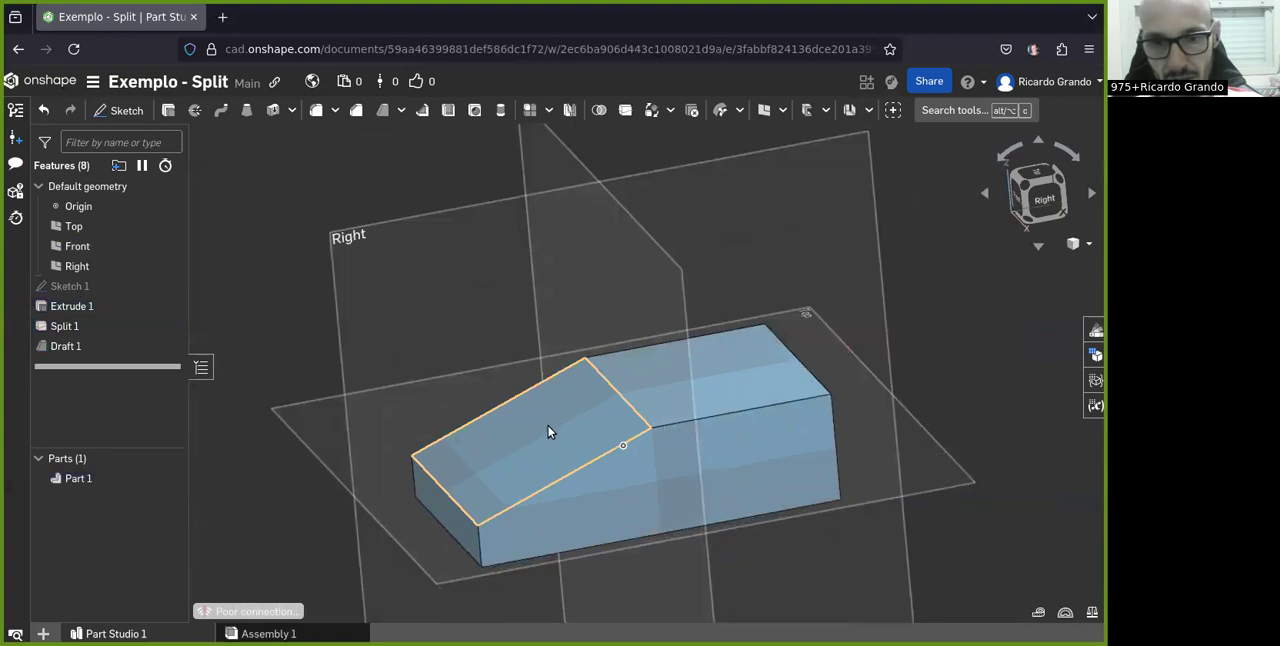
Reopen the draft feature, turn tangent propagation back on and accept it
click(66, 347)
double_click(66, 347)
click(207, 284)
click(323, 140)
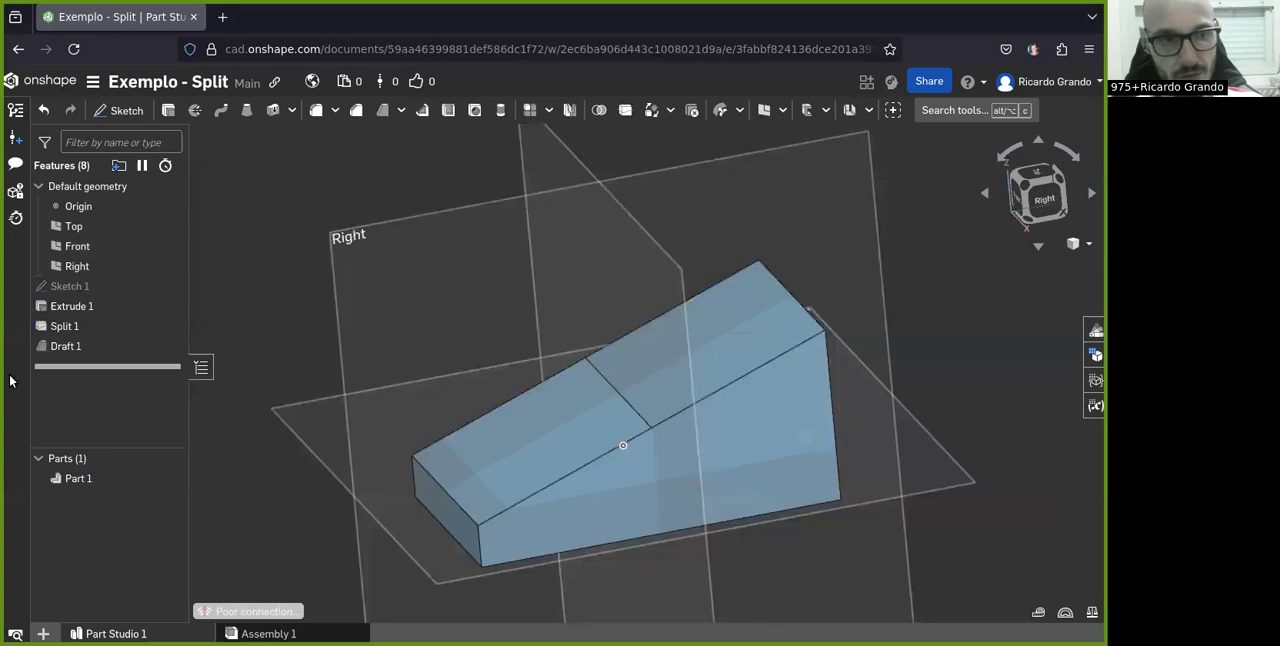
Close the reopened draft feature without changes and delete it from the model
double_click(66, 346)
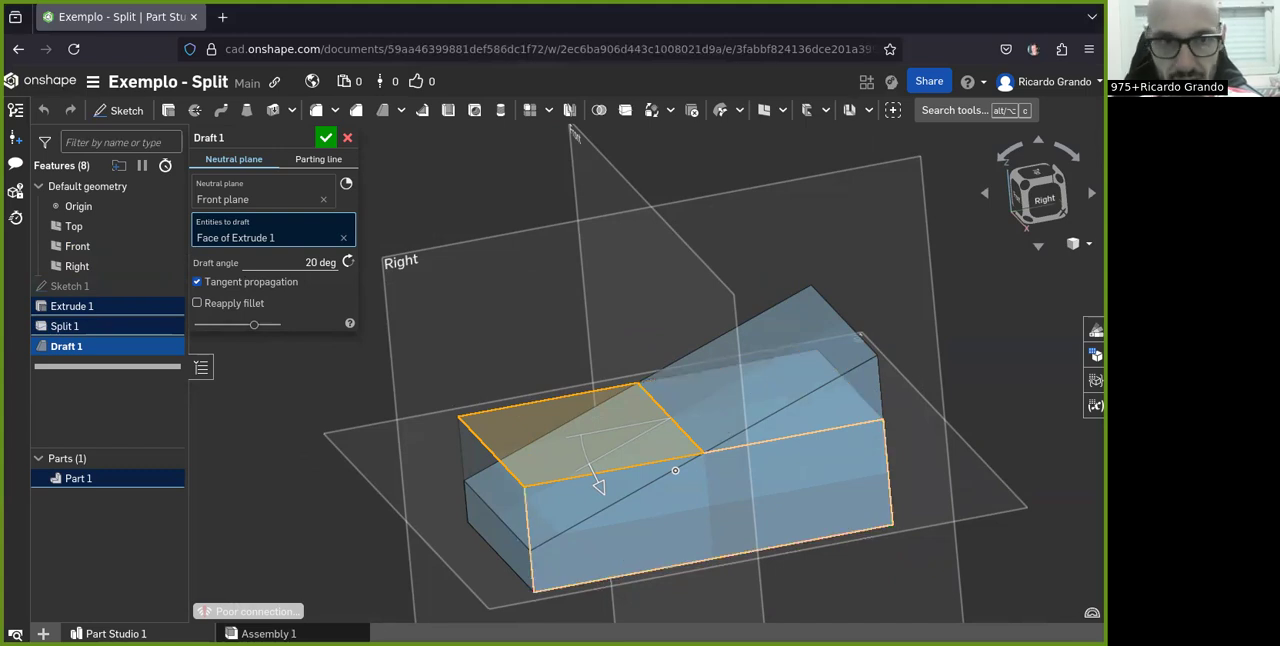
click(349, 138)
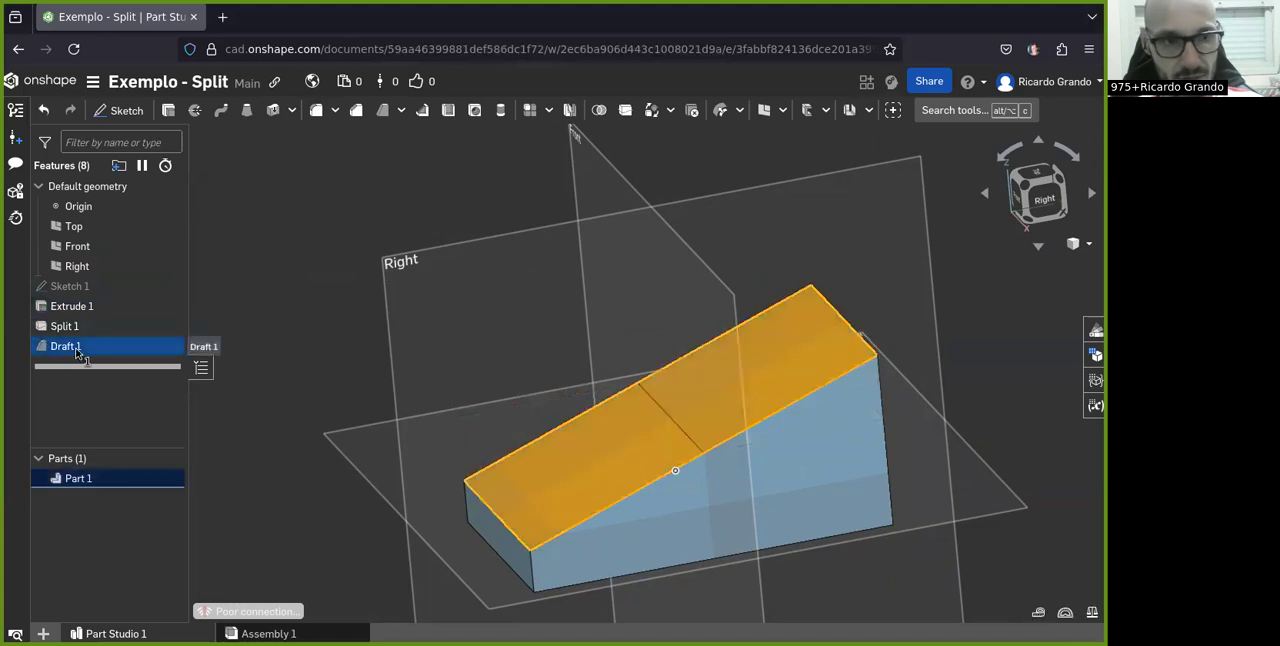
right_click(68, 355)
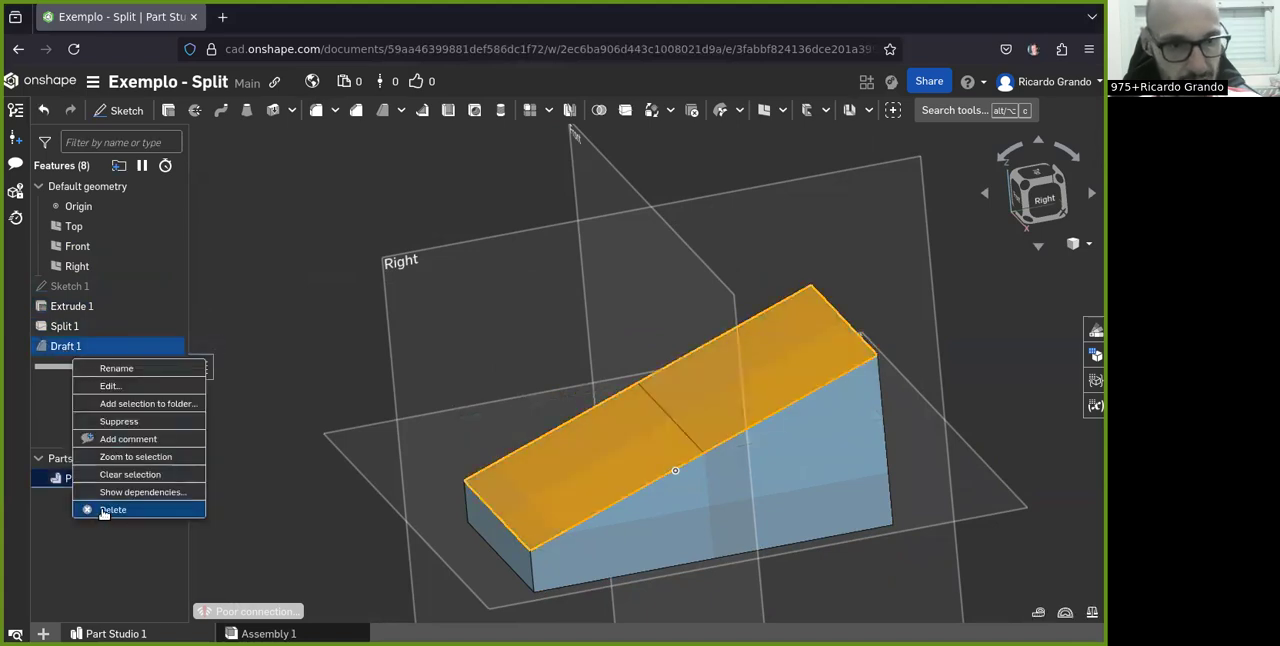
click(110, 510)
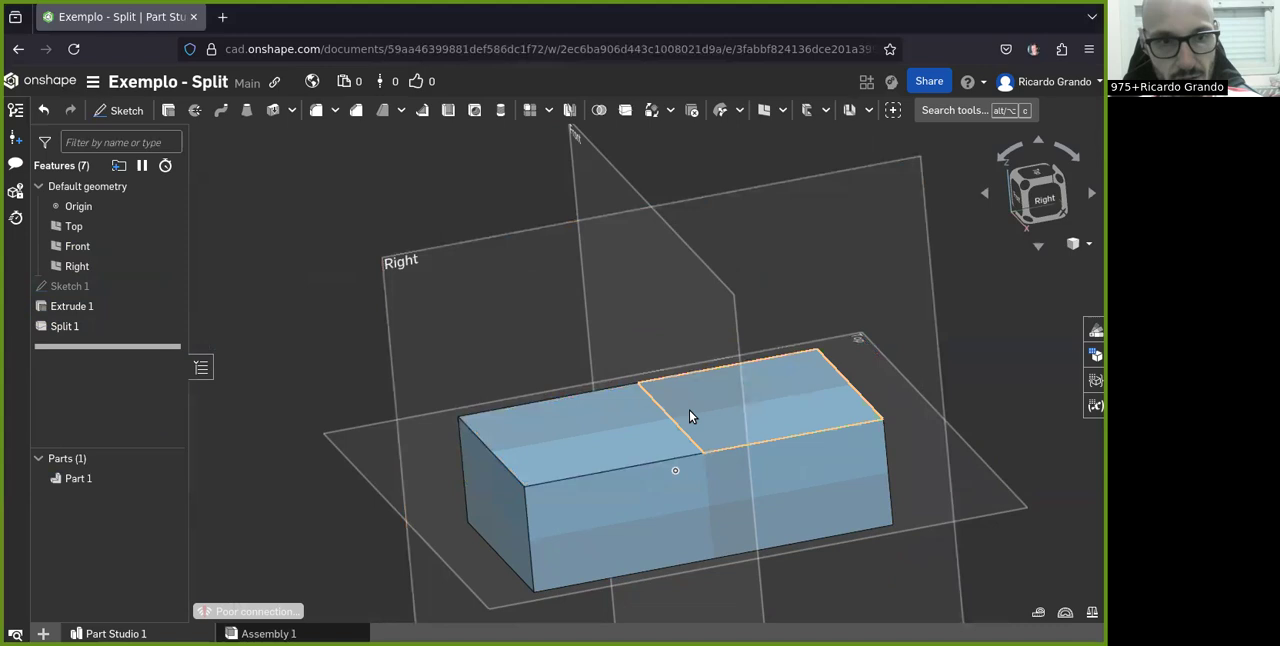
Fillet the outer edges around the block's split top face with a 5 mm radius
right_drag(560, 443, 618, 486)
scroll(731, 560, up, 1)
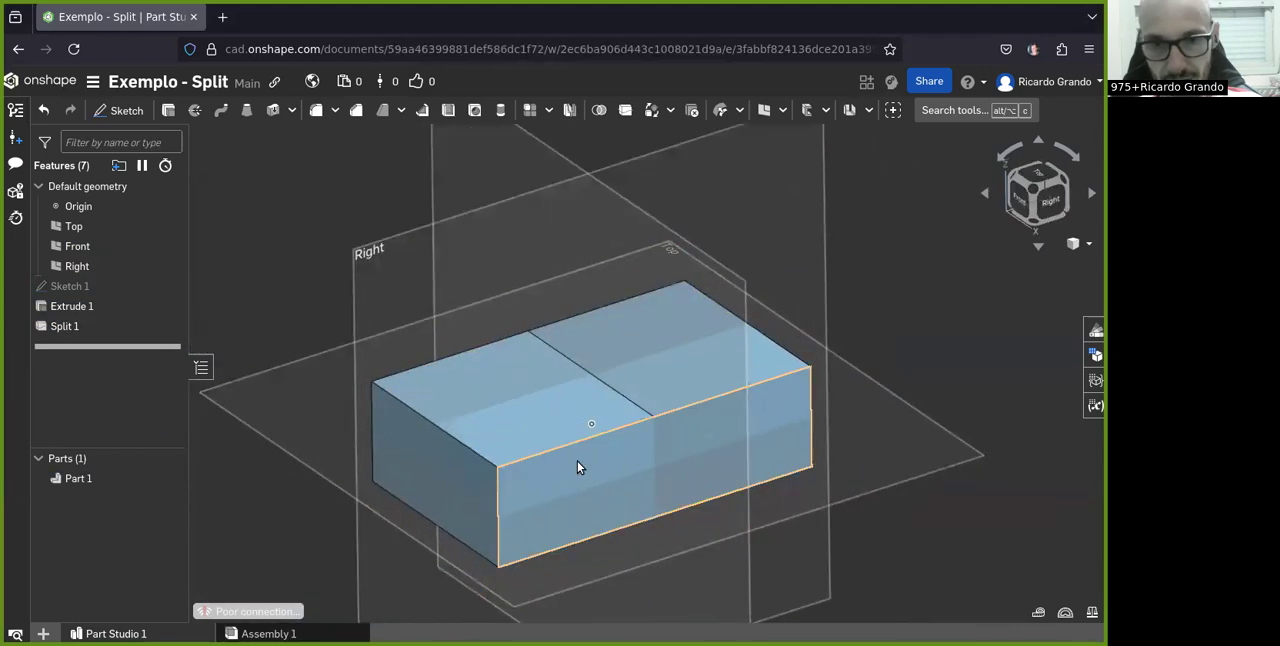
scroll(577, 467, up, 1)
click(91, 336)
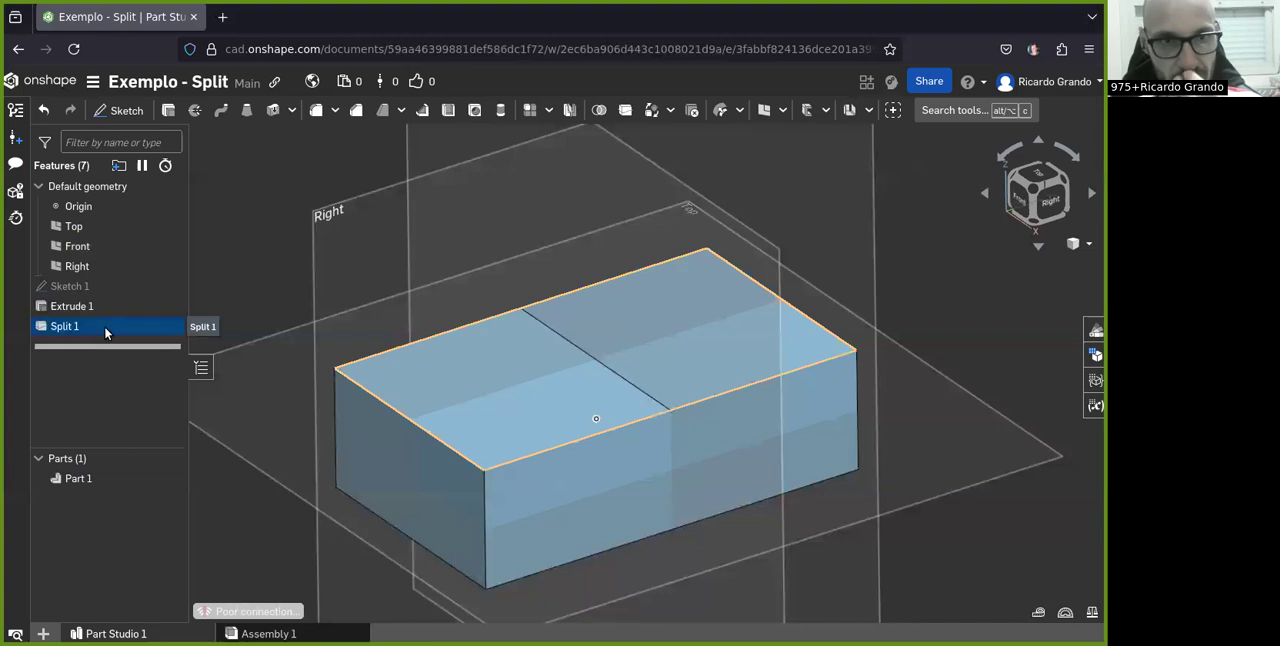
click(320, 118)
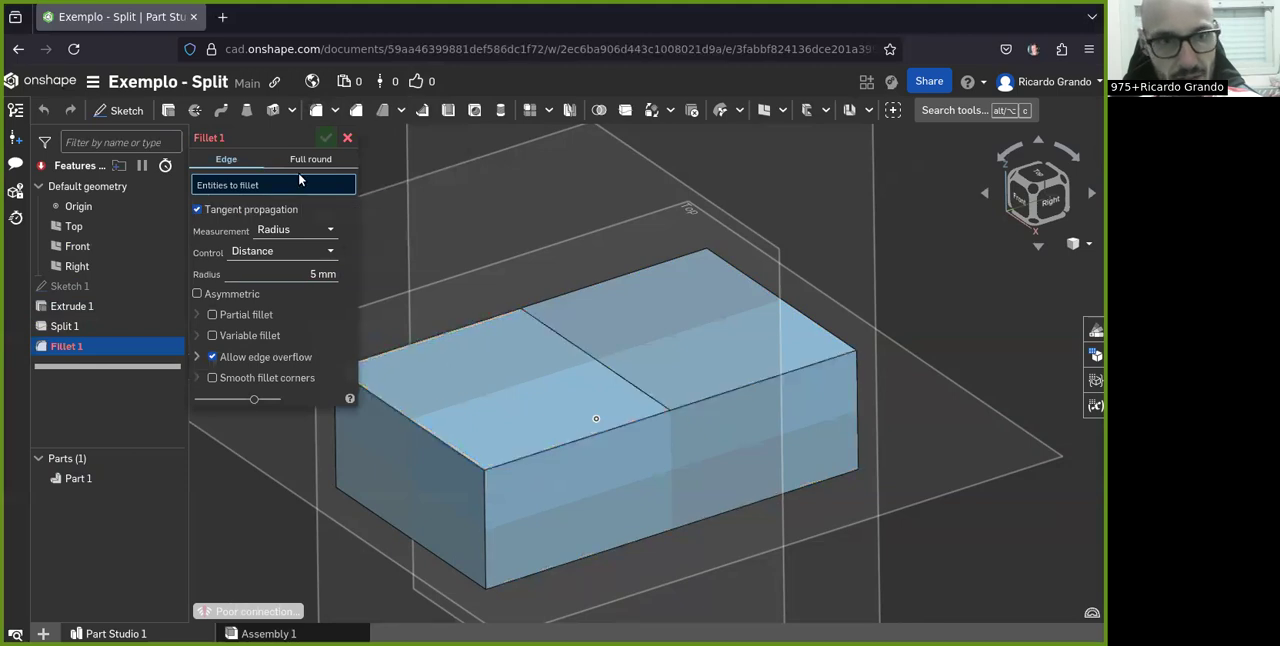
click(776, 377)
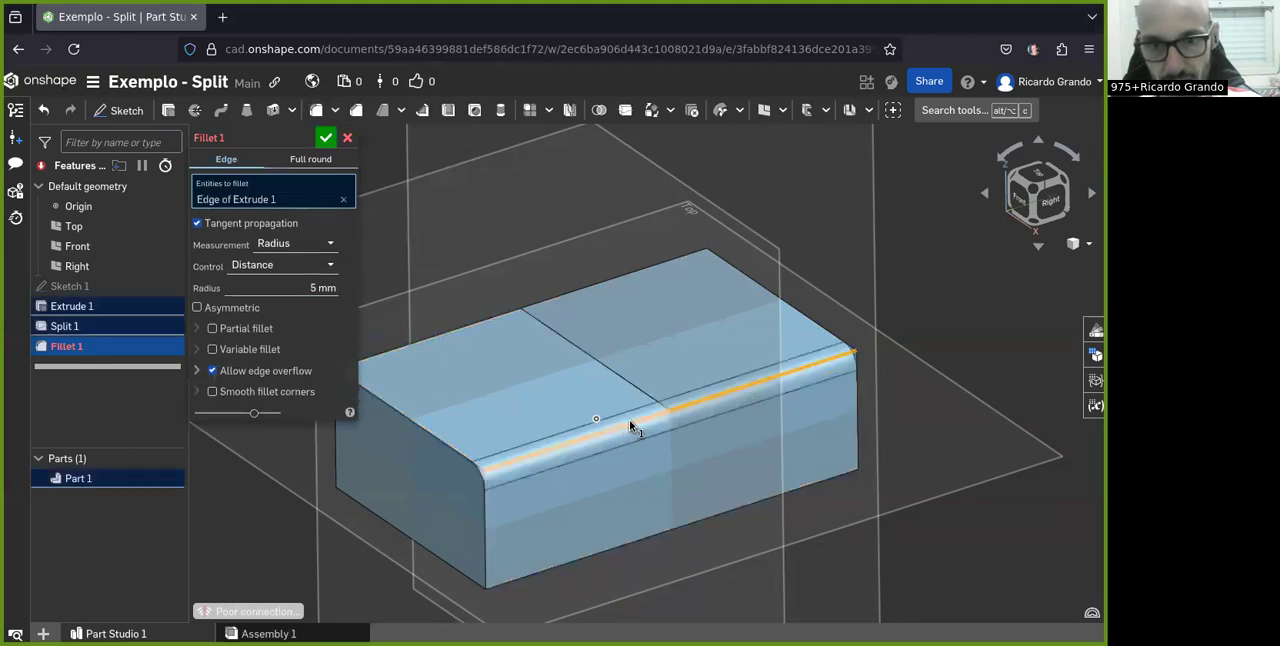
click(441, 439)
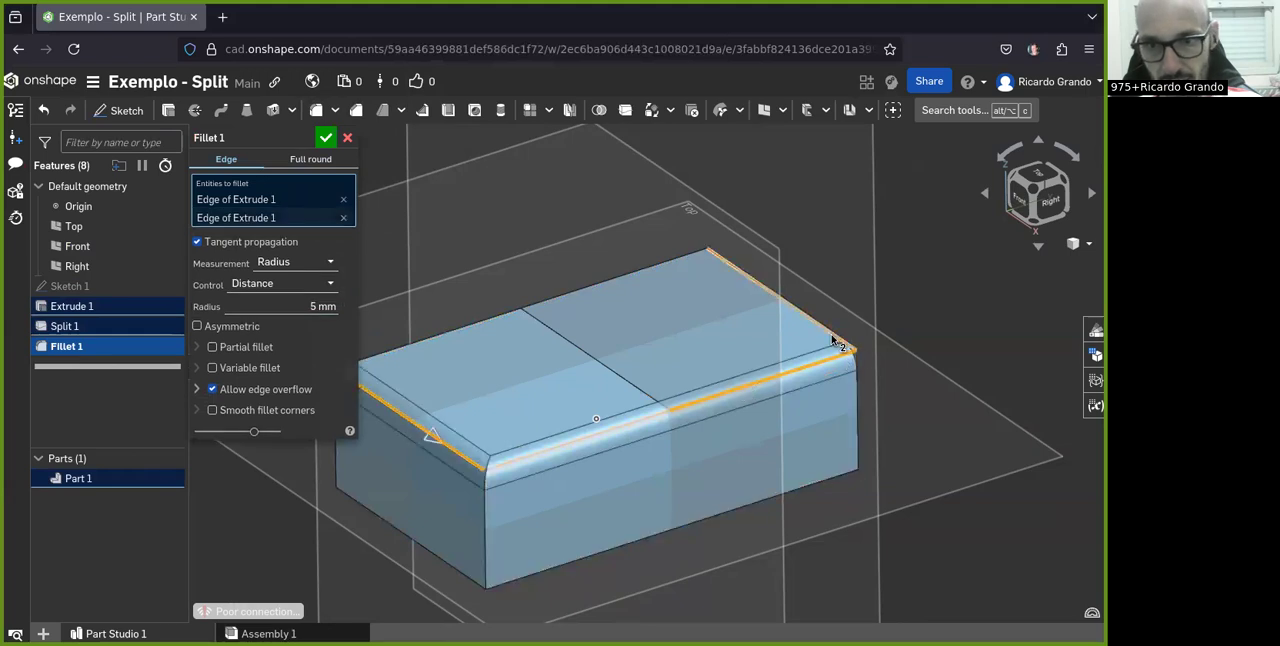
click(836, 340)
click(552, 297)
scroll(537, 369, down, 3)
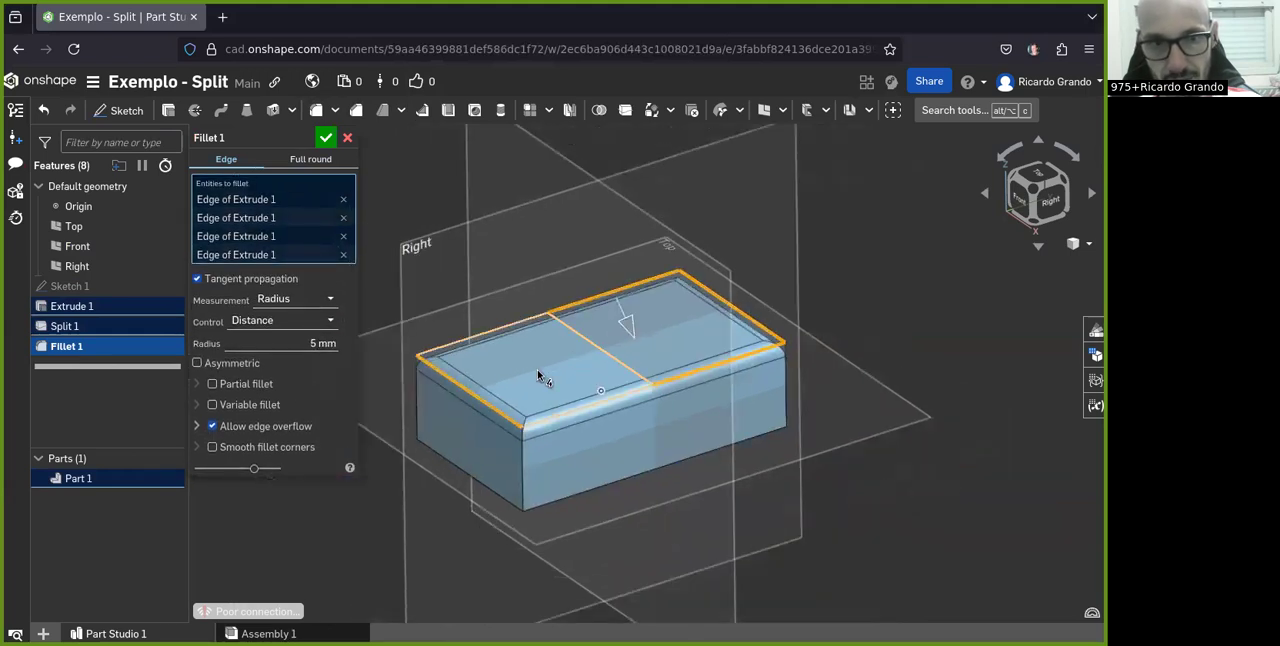
click(325, 138)
Examine the rounded top edges and the split line of the block from several sides
right_drag(523, 246, 443, 392)
scroll(456, 347, down, 2)
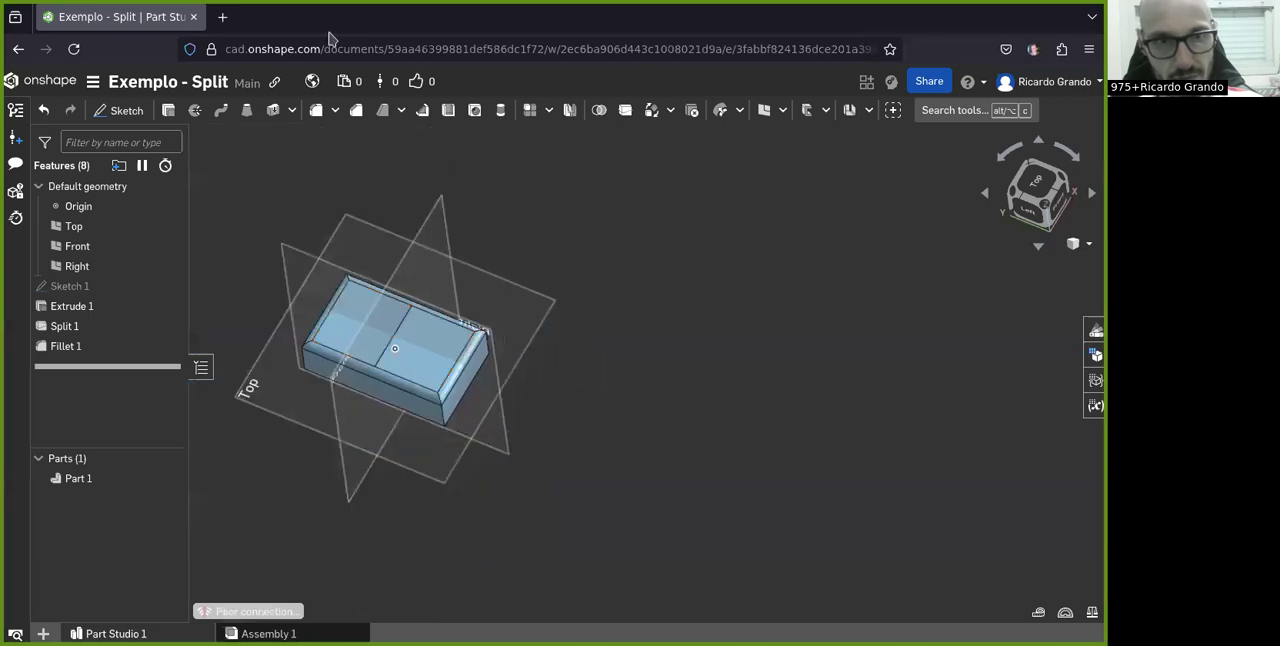
scroll(452, 339, up, 3)
right_drag(452, 339, 469, 418)
scroll(445, 388, up, 5)
scroll(440, 400, down, 5)
scroll(470, 412, down, 4)
scroll(360, 405, up, 7)
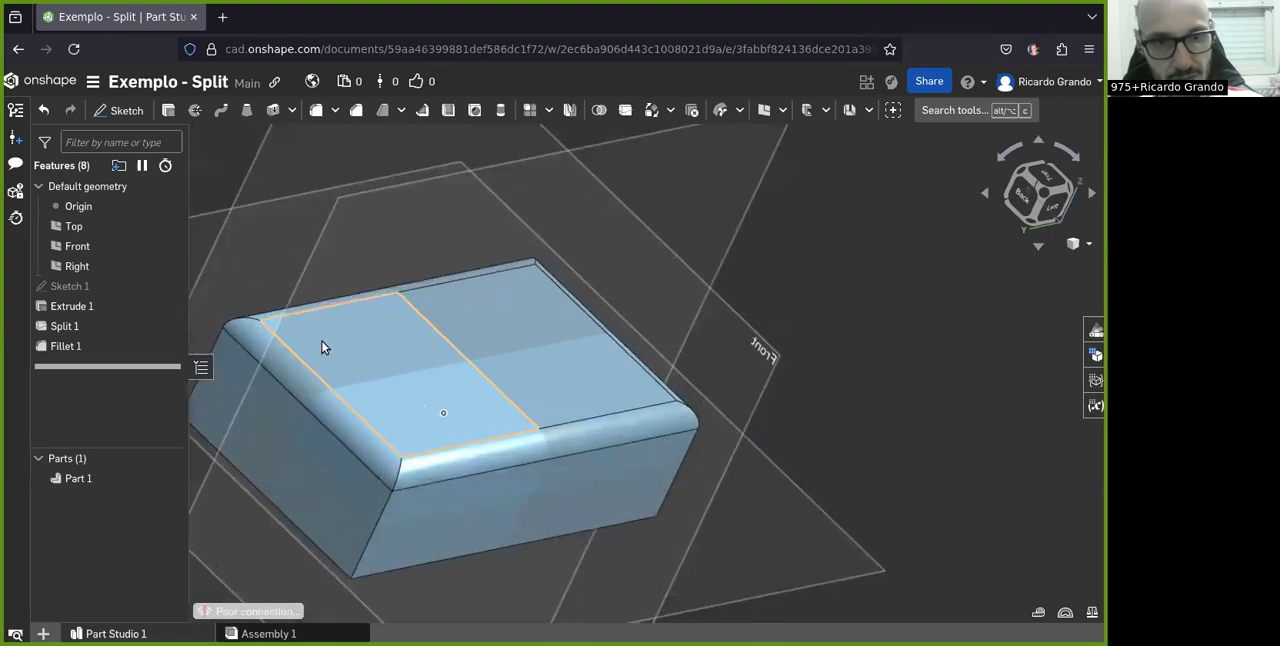
right_drag(657, 407, 655, 375)
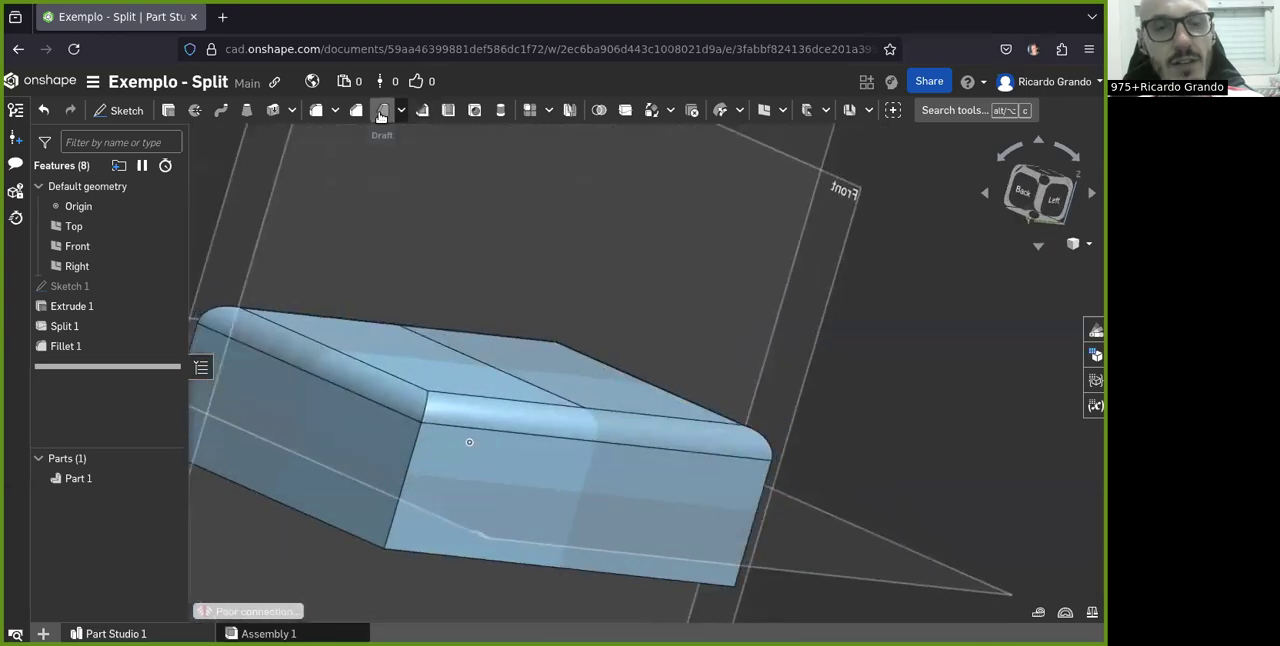
Set up a neutral-plane draft on the front half of the filleted block's top face, using the Front plane as neutral plane
click(380, 117)
scroll(549, 272, down, 5)
right_drag(634, 334, 546, 358)
scroll(546, 358, up, 5)
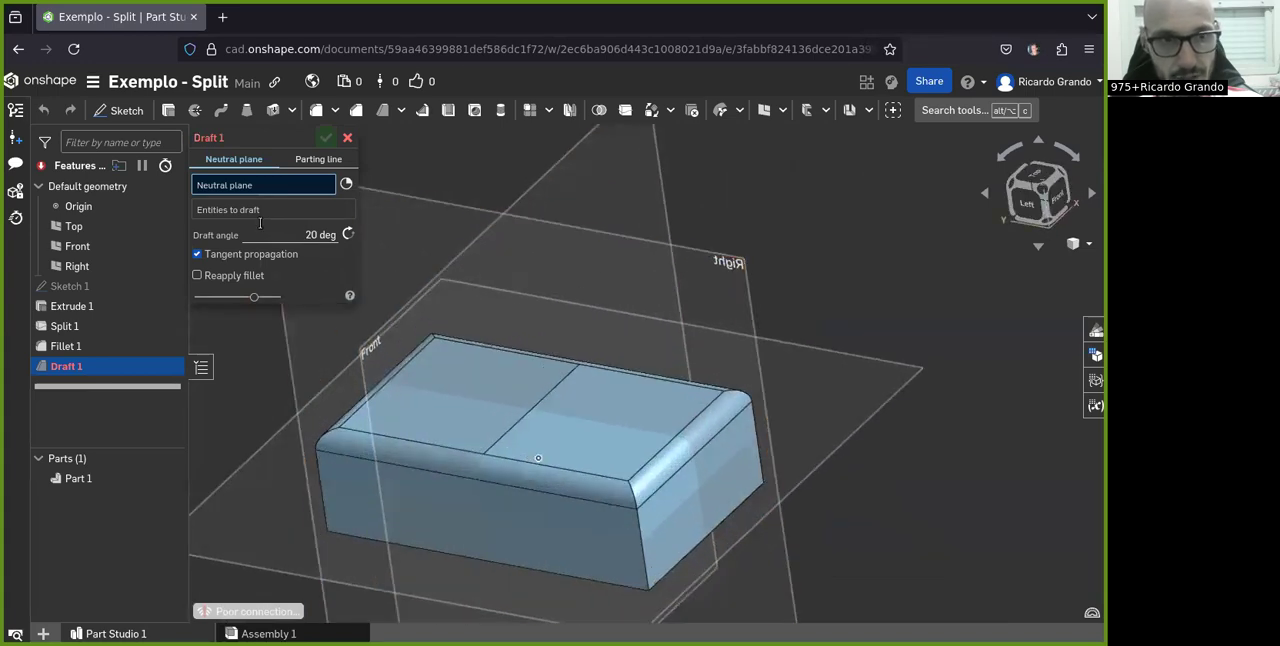
right_drag(545, 398, 540, 321)
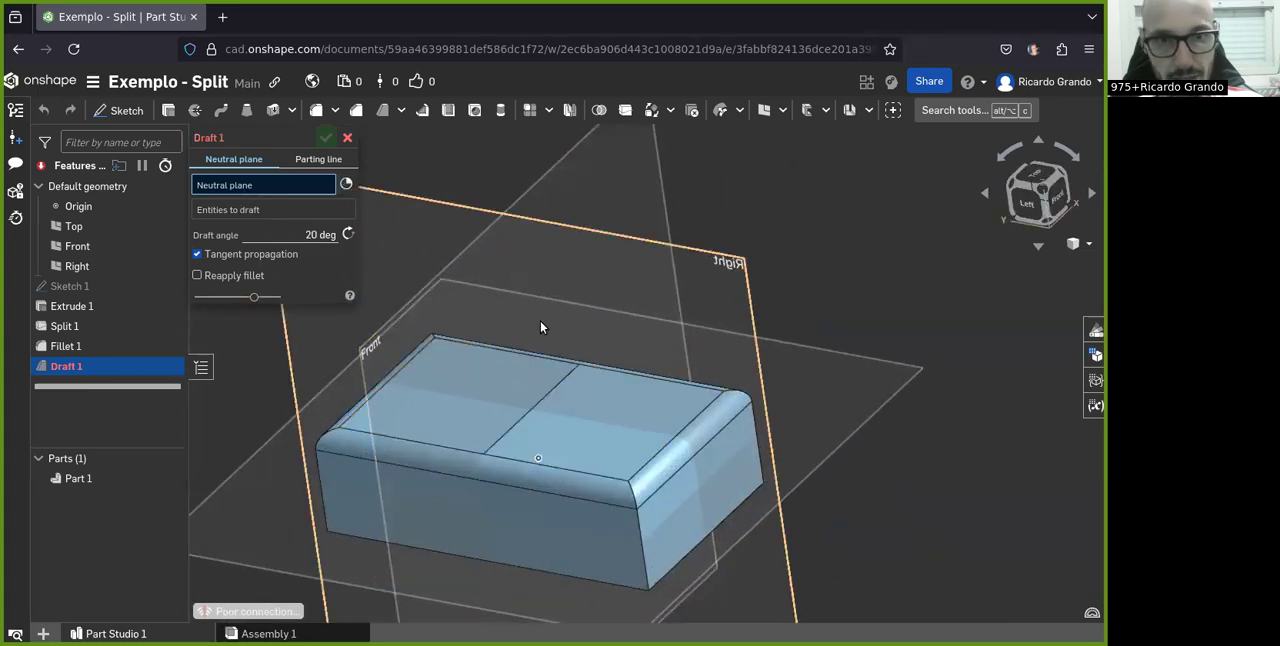
scroll(538, 292, down, 3)
click(577, 190)
right_drag(595, 243, 603, 356)
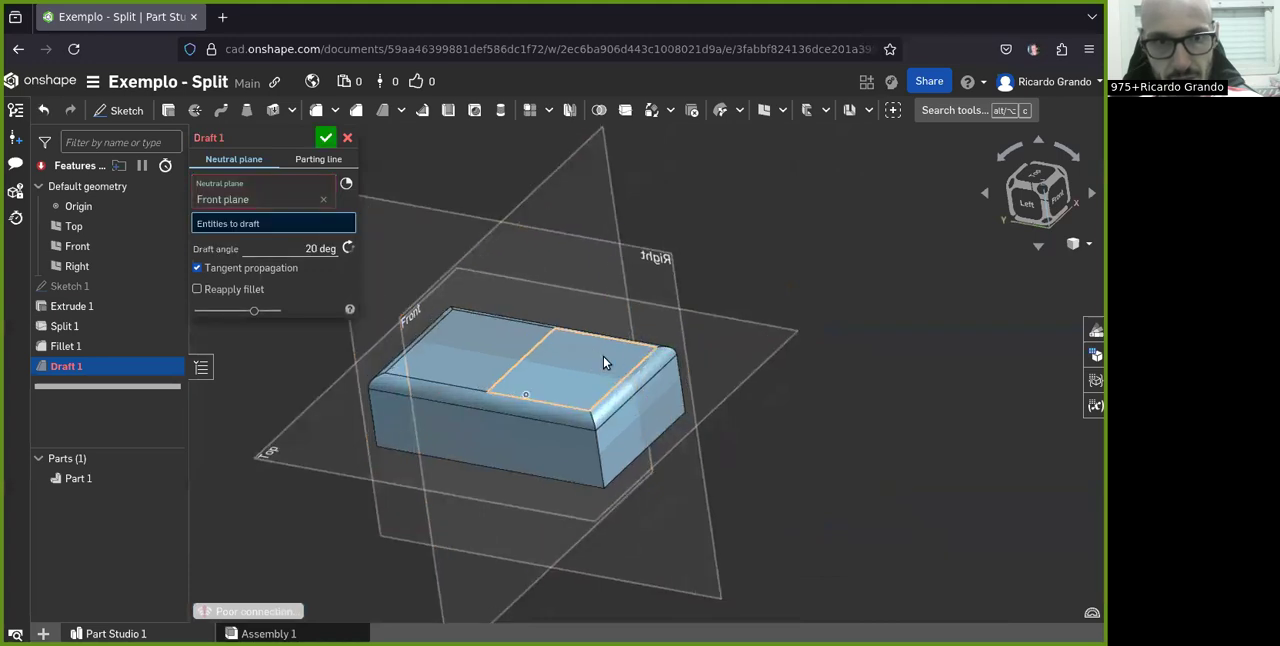
scroll(505, 372, up, 2)
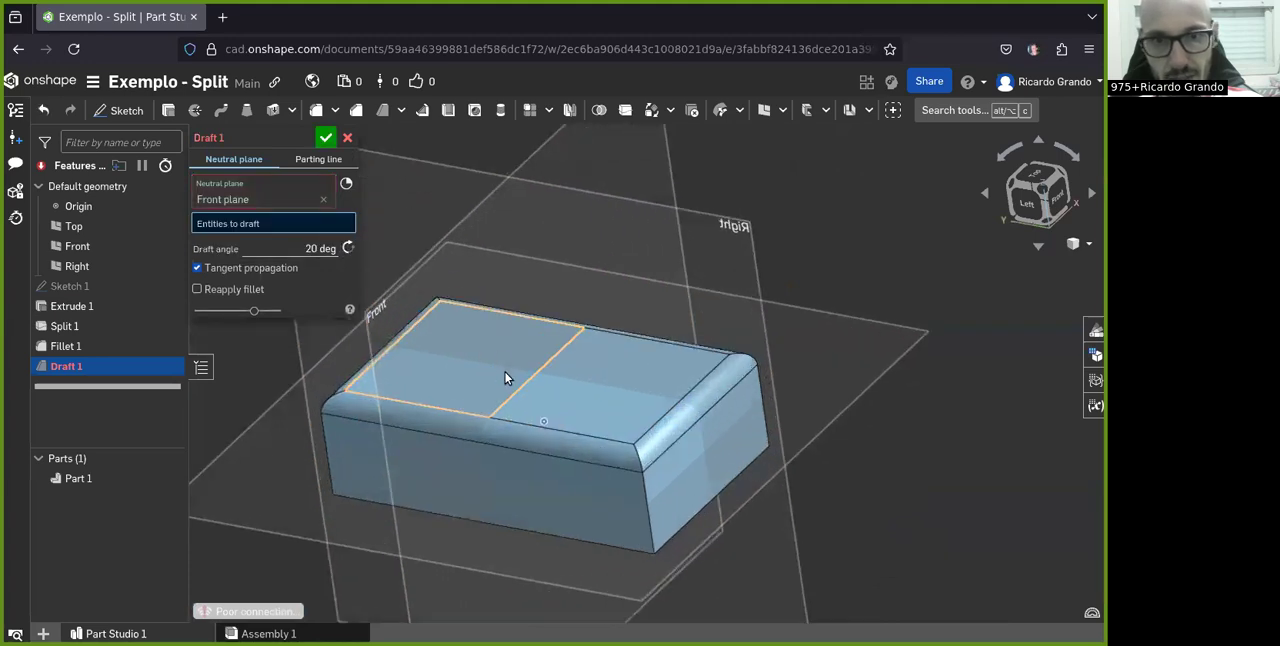
click(628, 407)
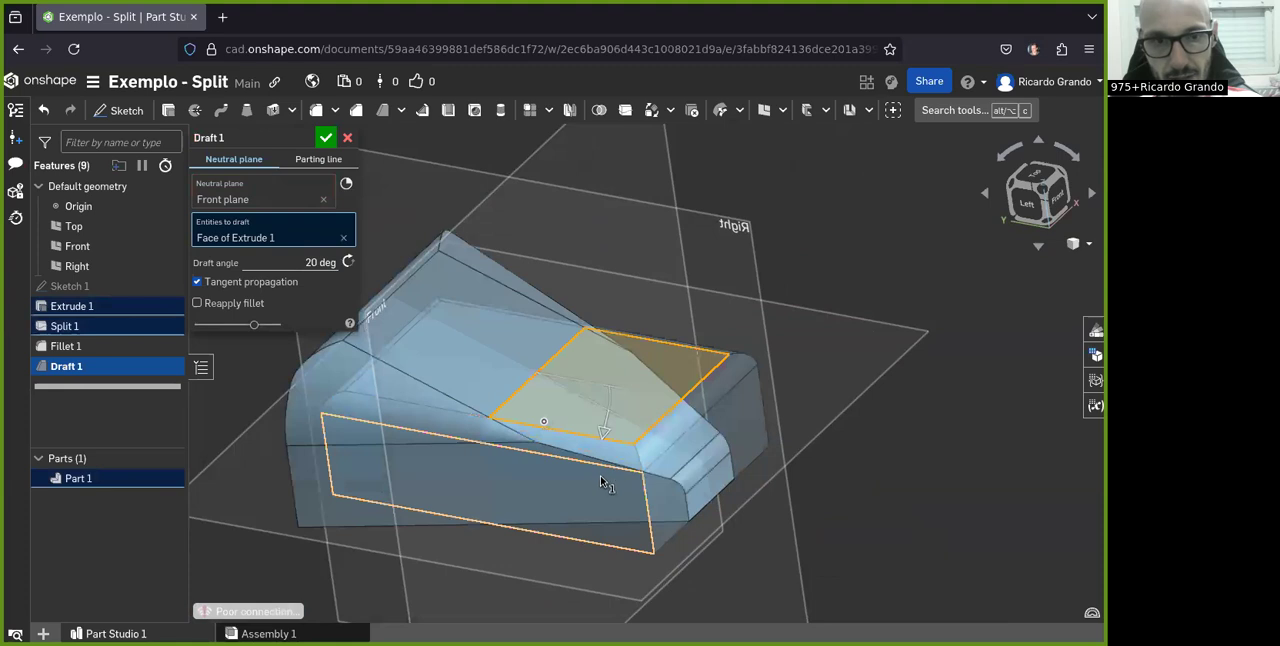
Set the draft angle to 5 deg and accept the draft
click(318, 262)
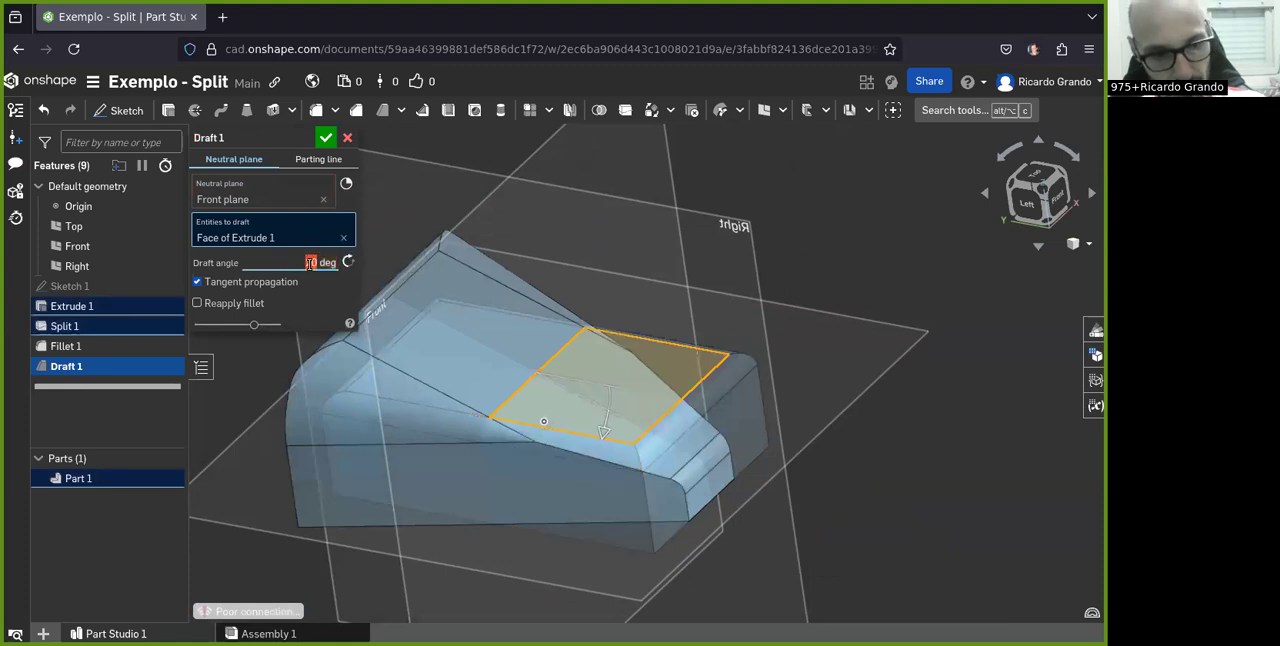
key(Return)
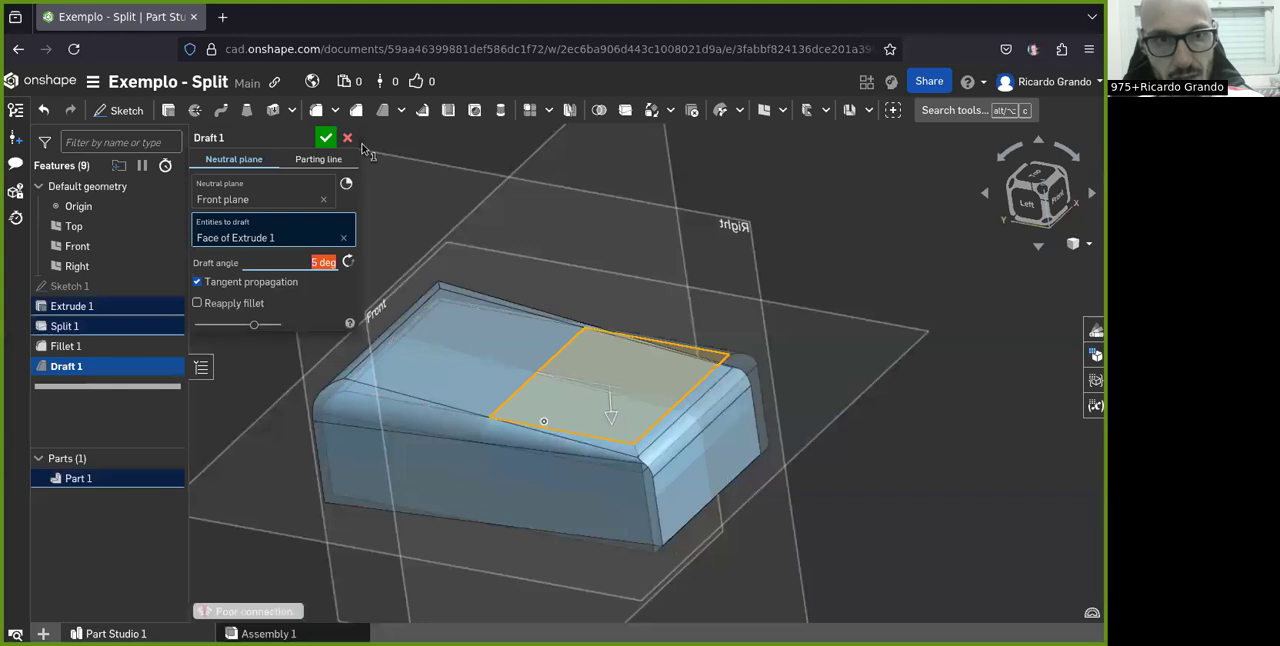
click(326, 140)
Examine the fillet faces along the drafted block's top edges from several sides
right_drag(438, 458, 528, 458)
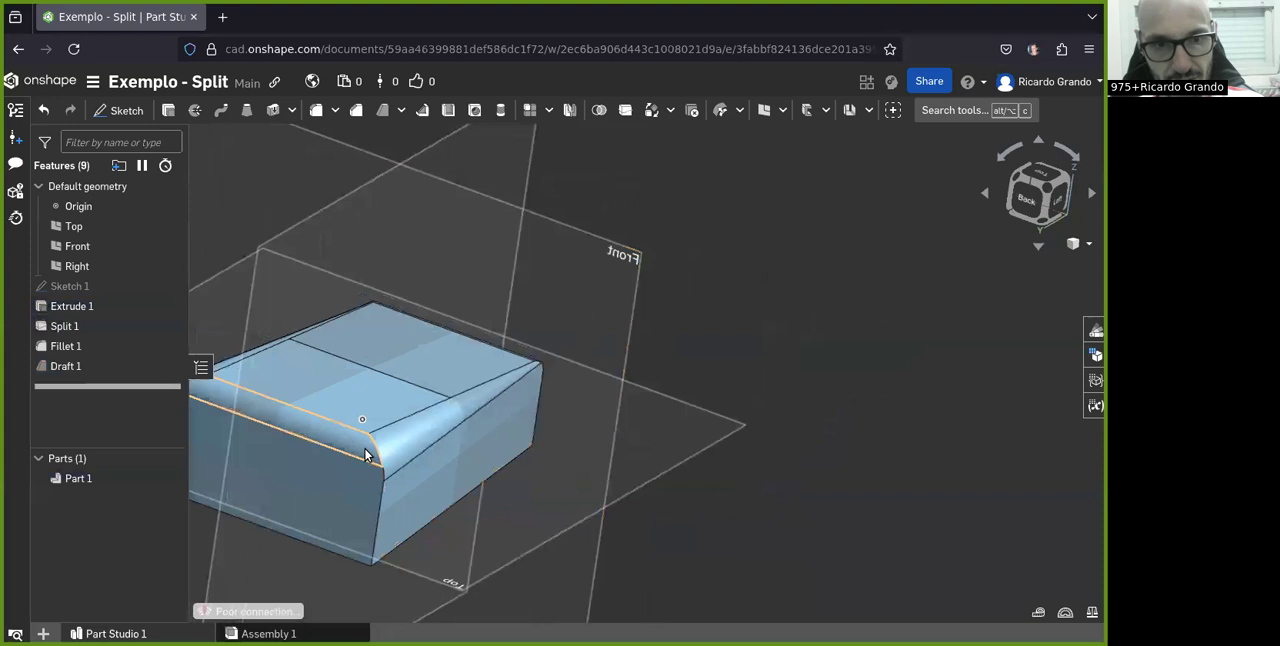
scroll(366, 451, up, 4)
scroll(403, 451, up, 2)
click(403, 451)
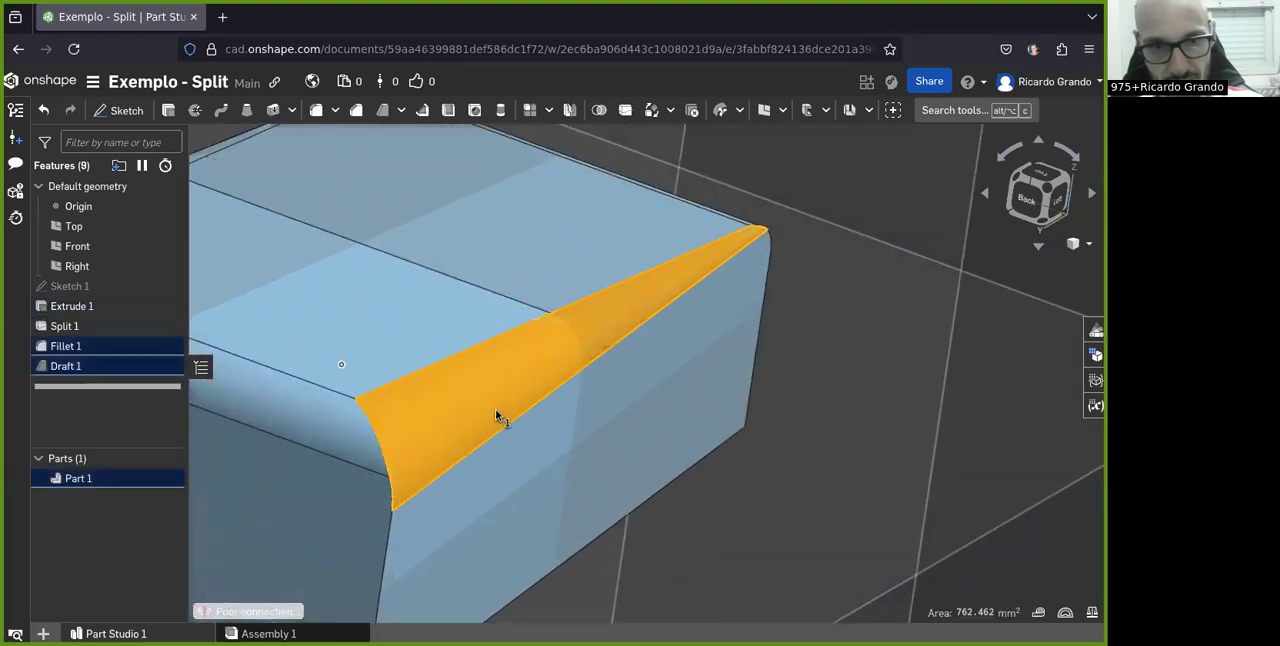
scroll(363, 489, up, 2)
mouse_move(363, 489)
right_down()
mouse_move(382, 478)
mouse_move(373, 491)
mouse_move(335, 490)
mouse_move(369, 478)
right_up()
scroll(376, 466, down, 6)
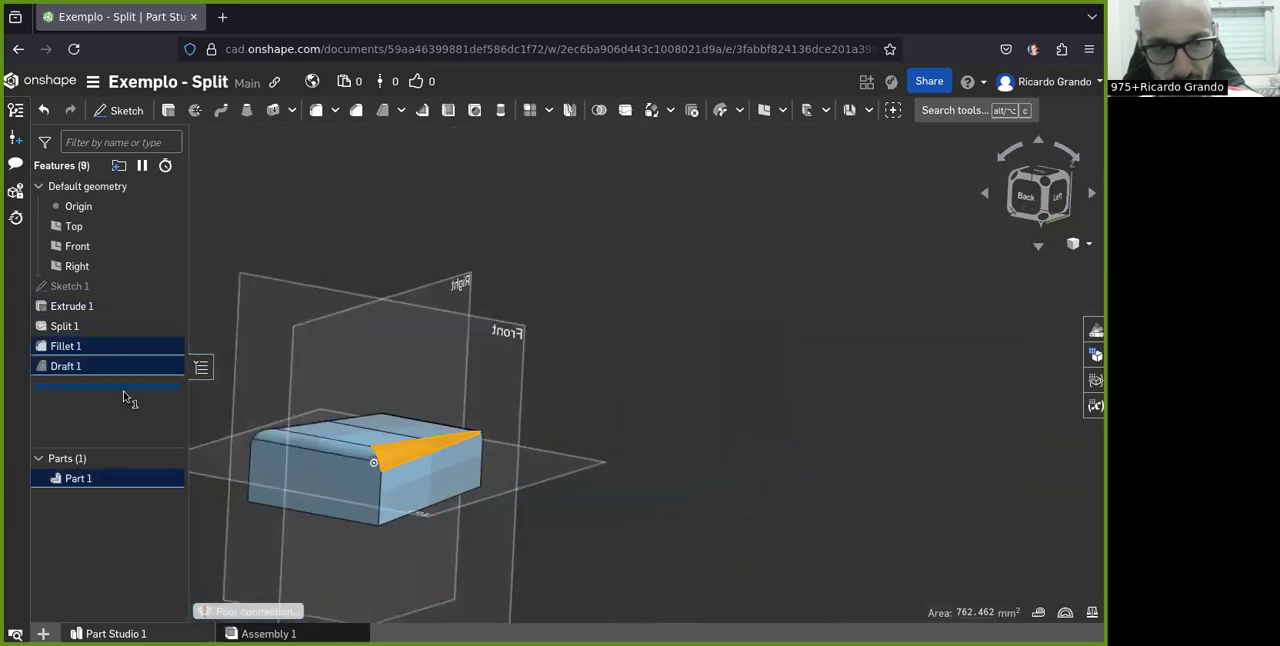
scroll(228, 455, up, 2)
scroll(312, 450, up, 2)
right_drag(312, 450, 314, 414)
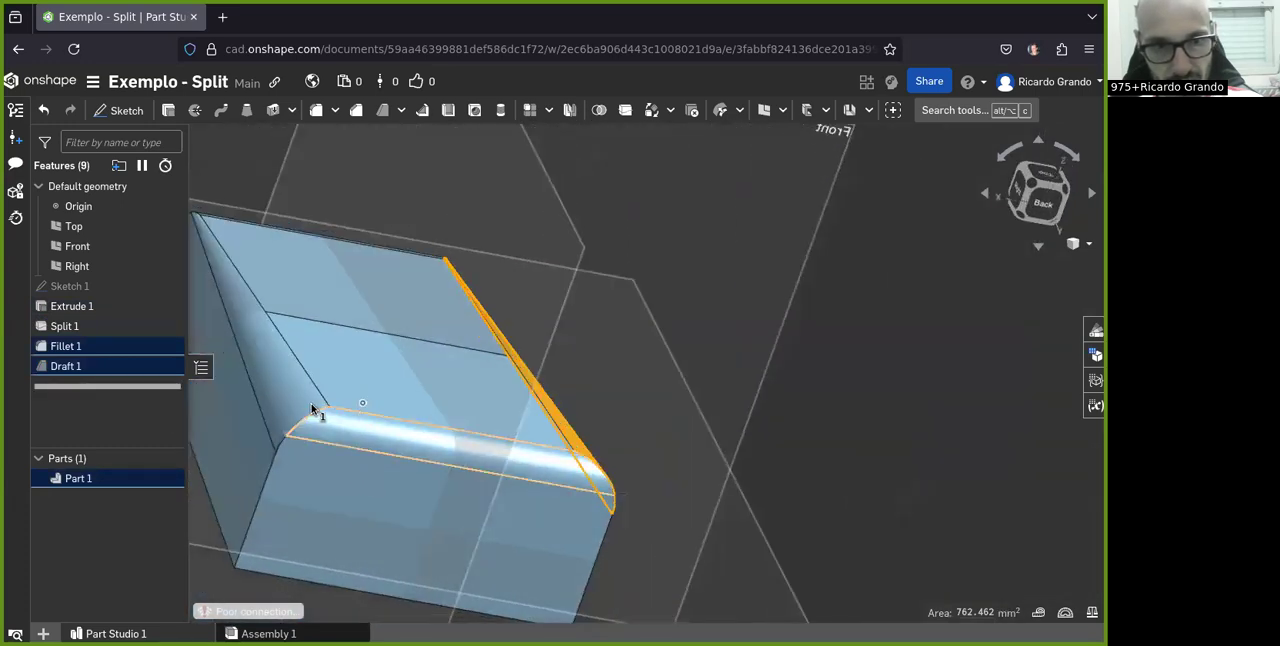
scroll(336, 472, down, 3)
right_drag(509, 534, 446, 551)
right_drag(589, 429, 300, 380)
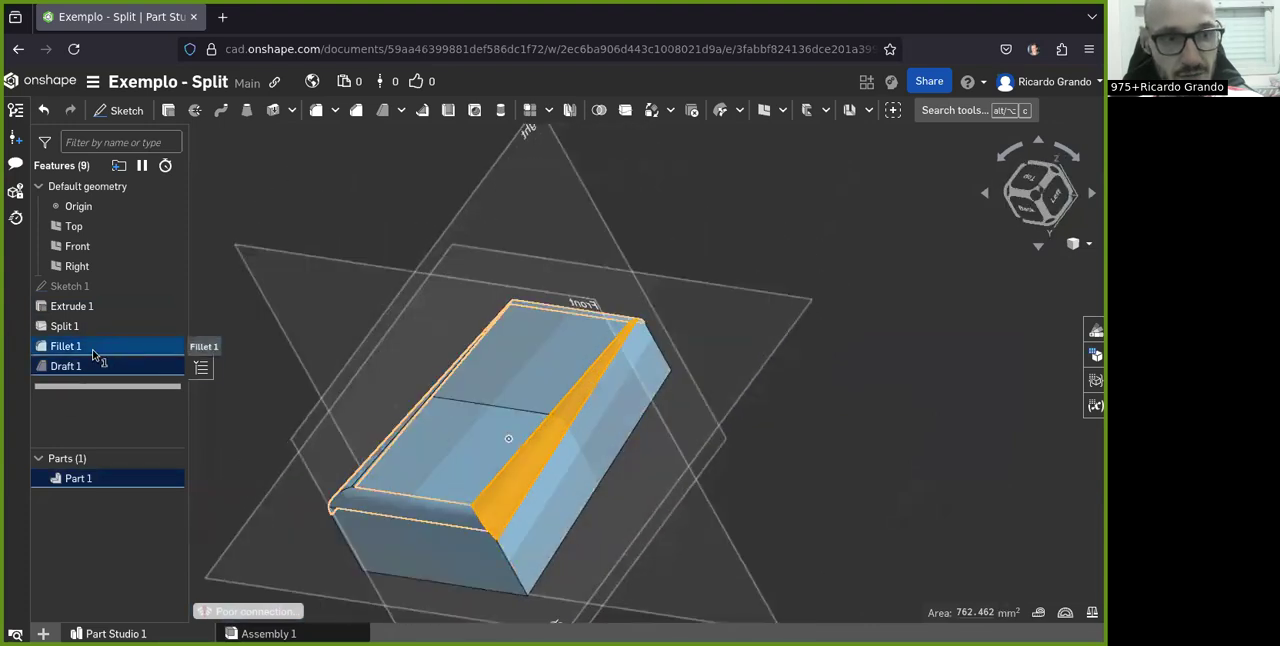
Edit the draft feature to reapply the fillets and accept the change
double_click(95, 366)
scroll(526, 484, up, 1)
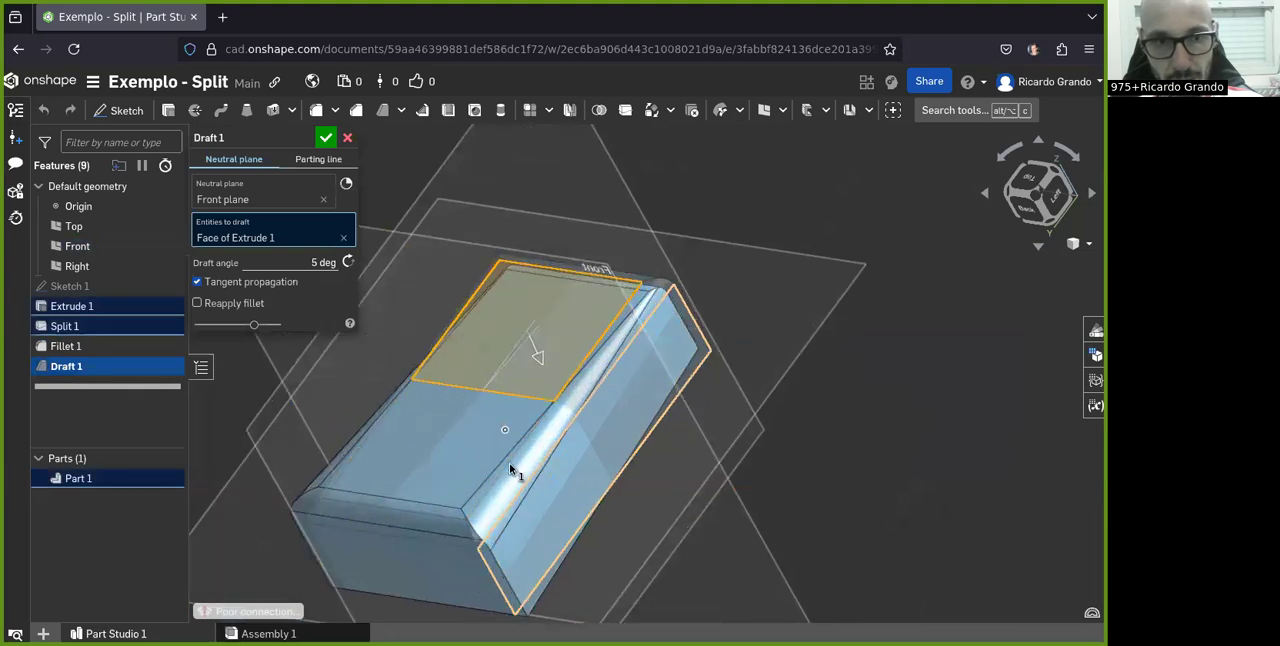
scroll(510, 470, down, 3)
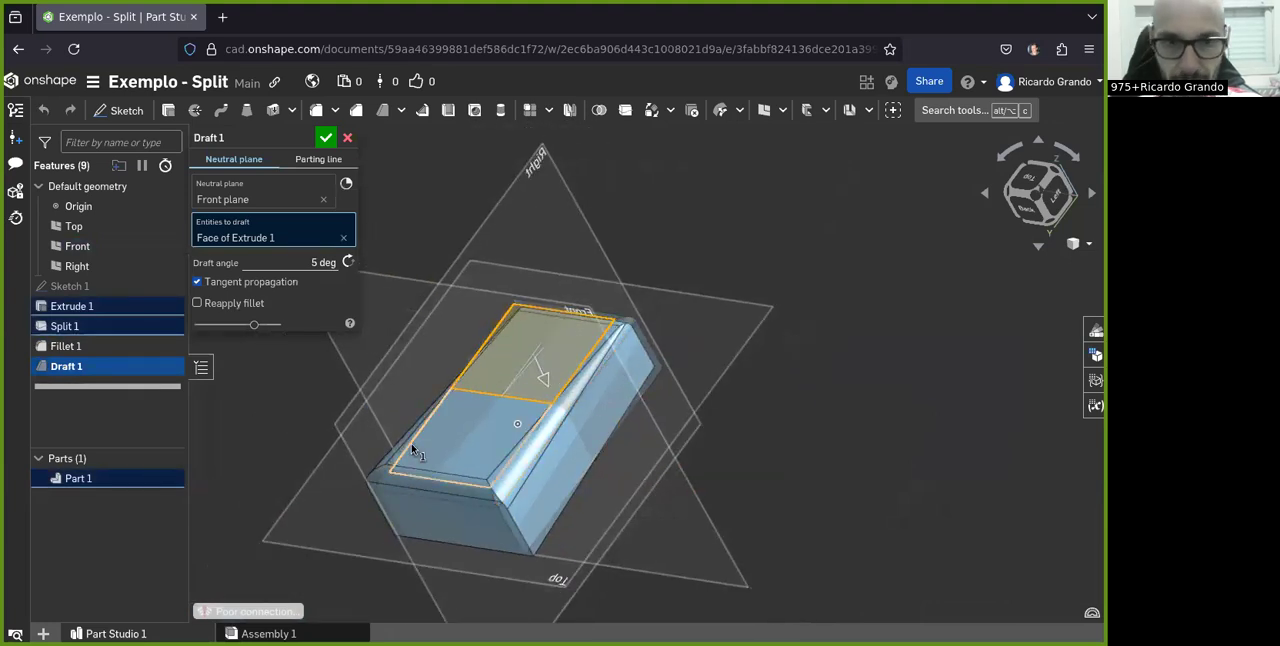
scroll(411, 449, down, 1)
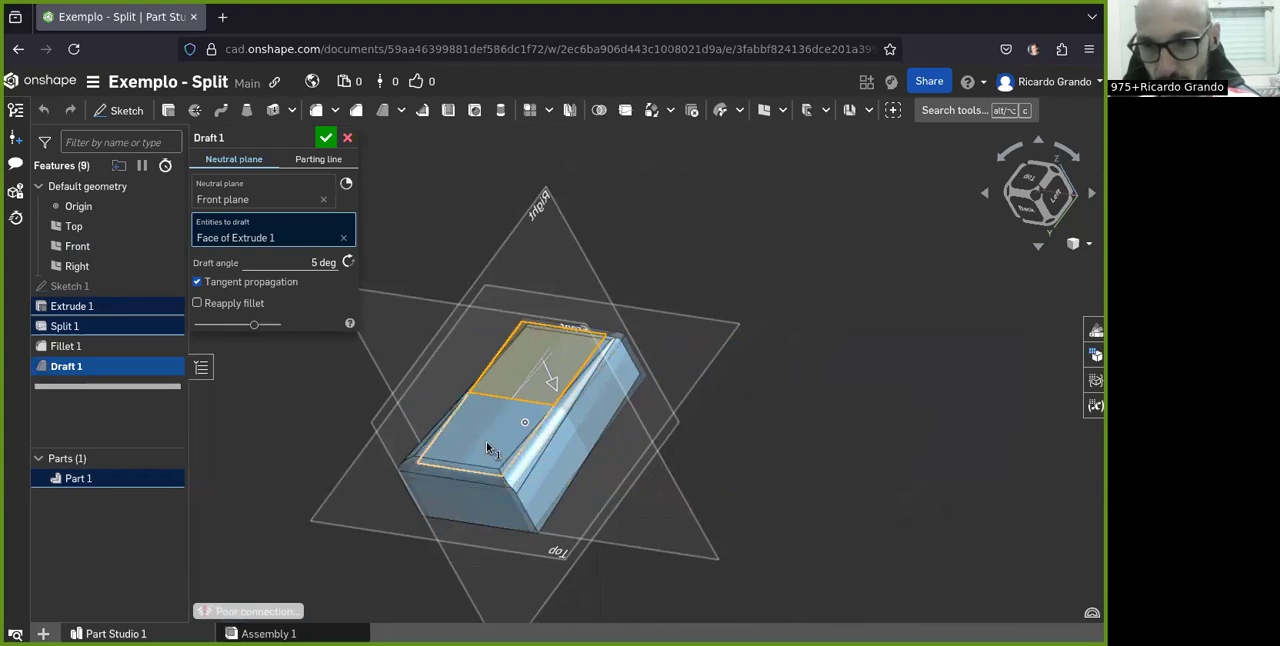
click(197, 305)
click(328, 138)
right_drag(454, 472, 480, 467)
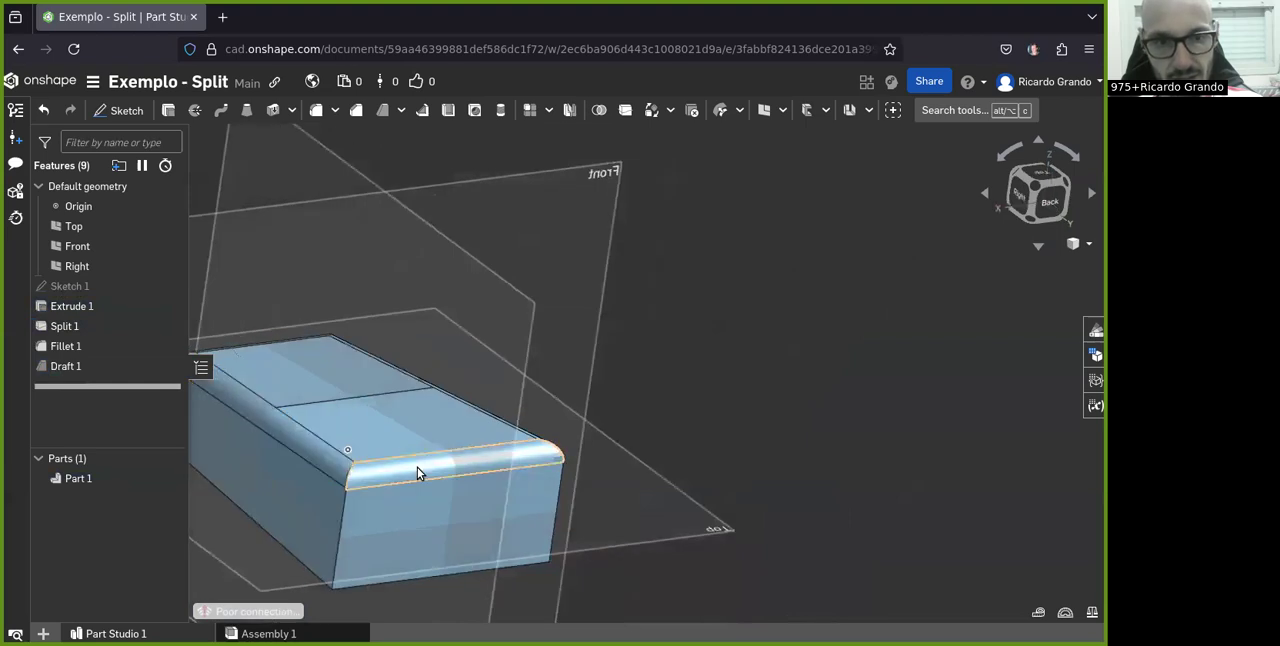
Turn off the reapply fillet option of the draft and accept it to compare the edges
double_click(66, 366)
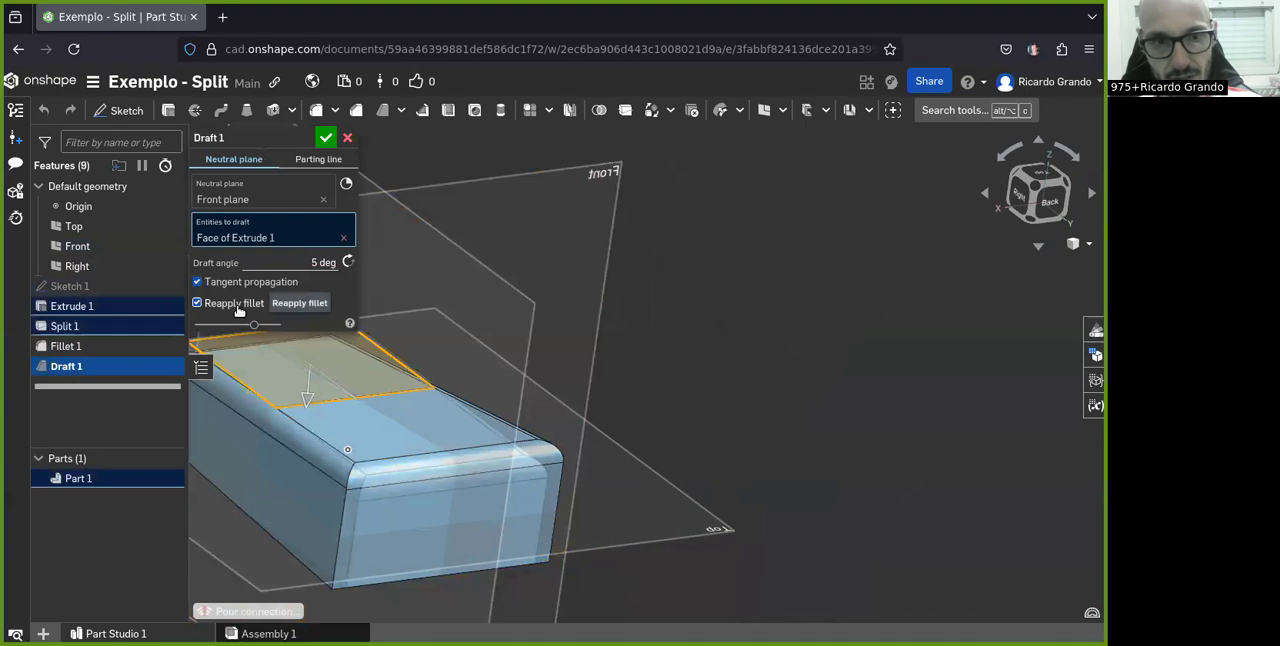
click(239, 308)
click(326, 138)
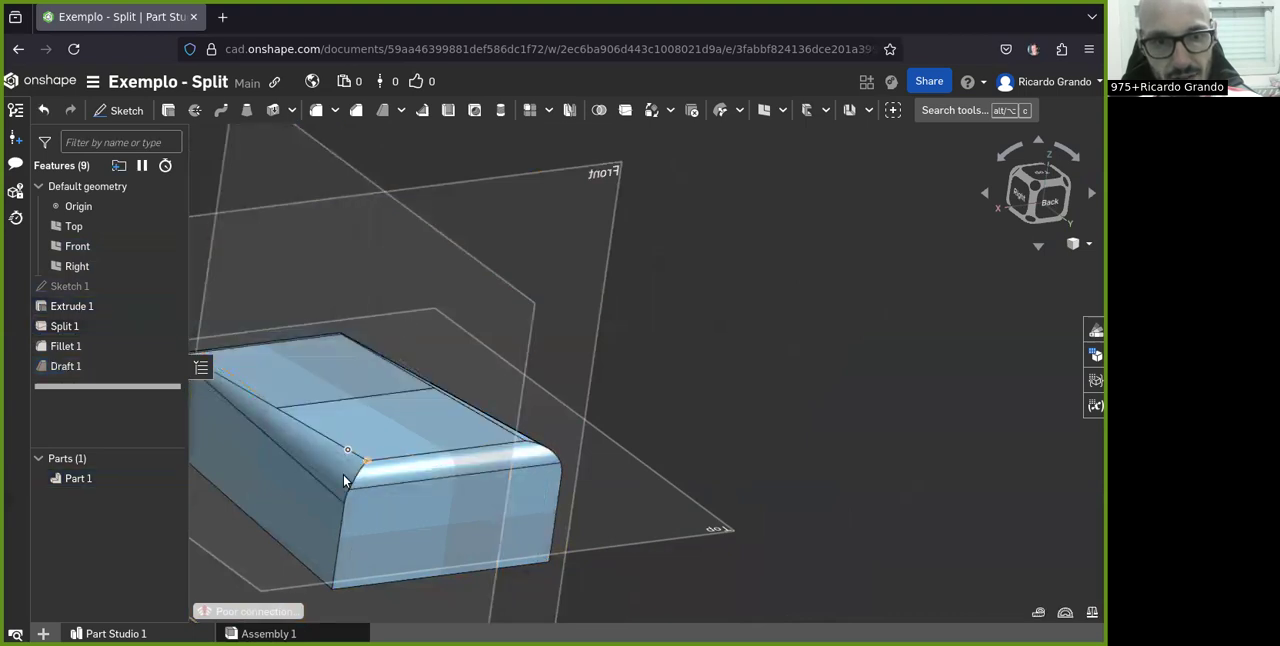
Turn the draft's reapply fillet option back on, accept it and check the block from the side
double_click(66, 366)
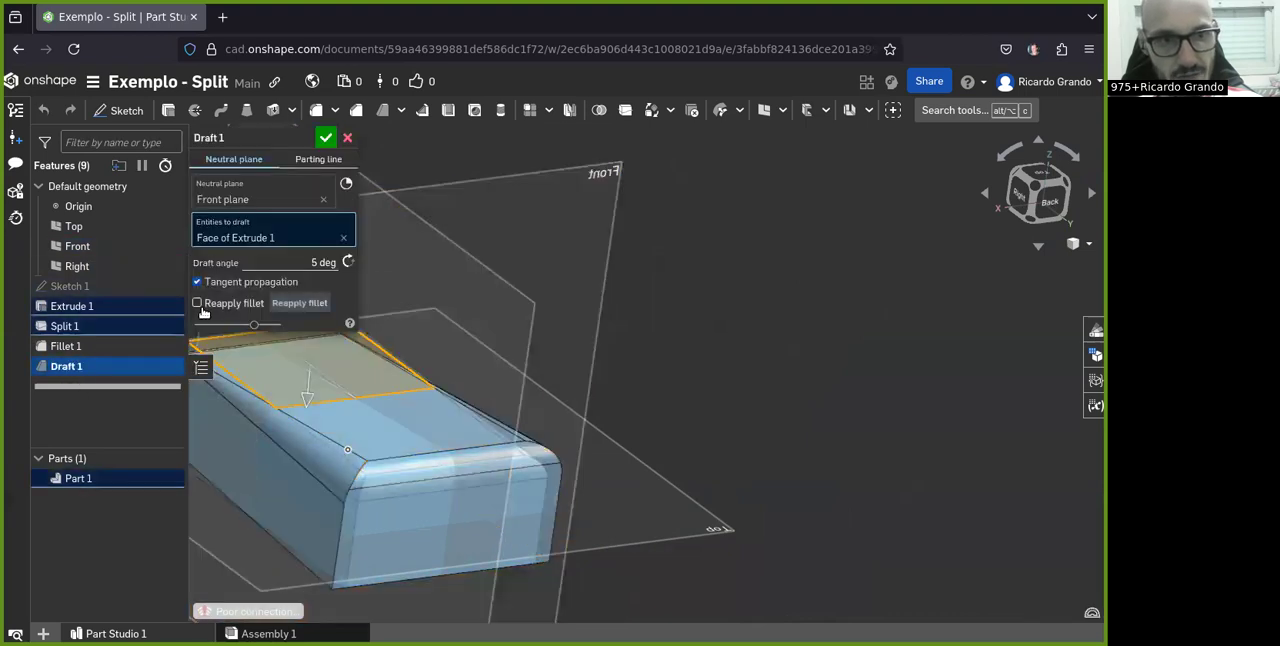
click(200, 306)
click(324, 140)
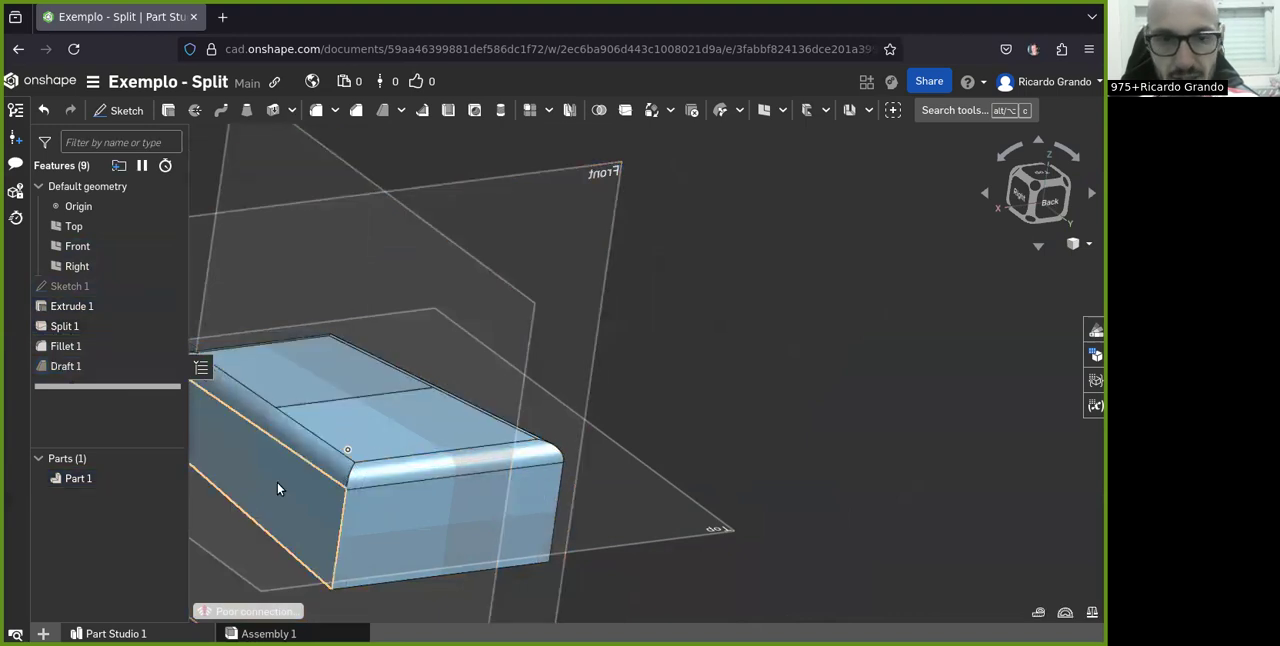
scroll(526, 327, down, 4)
scroll(432, 354, up, 3)
right_drag(512, 490, 623, 494)
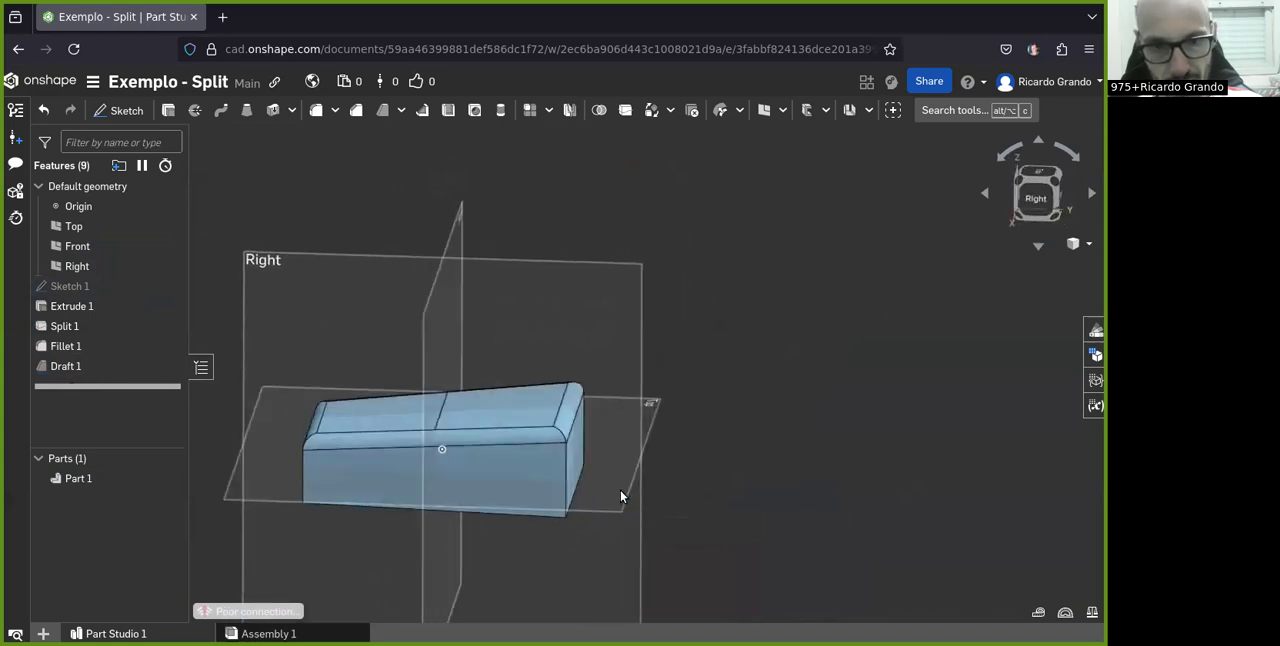
scroll(492, 478, up, 2)
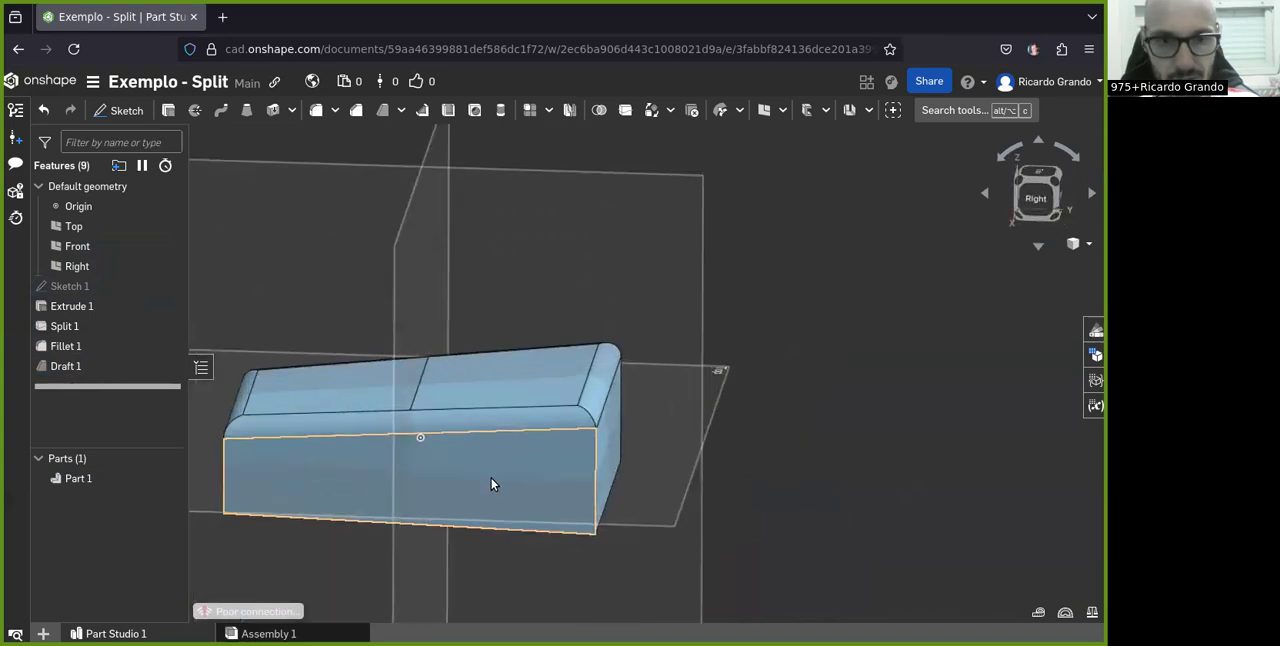
scroll(541, 227, down, 3)
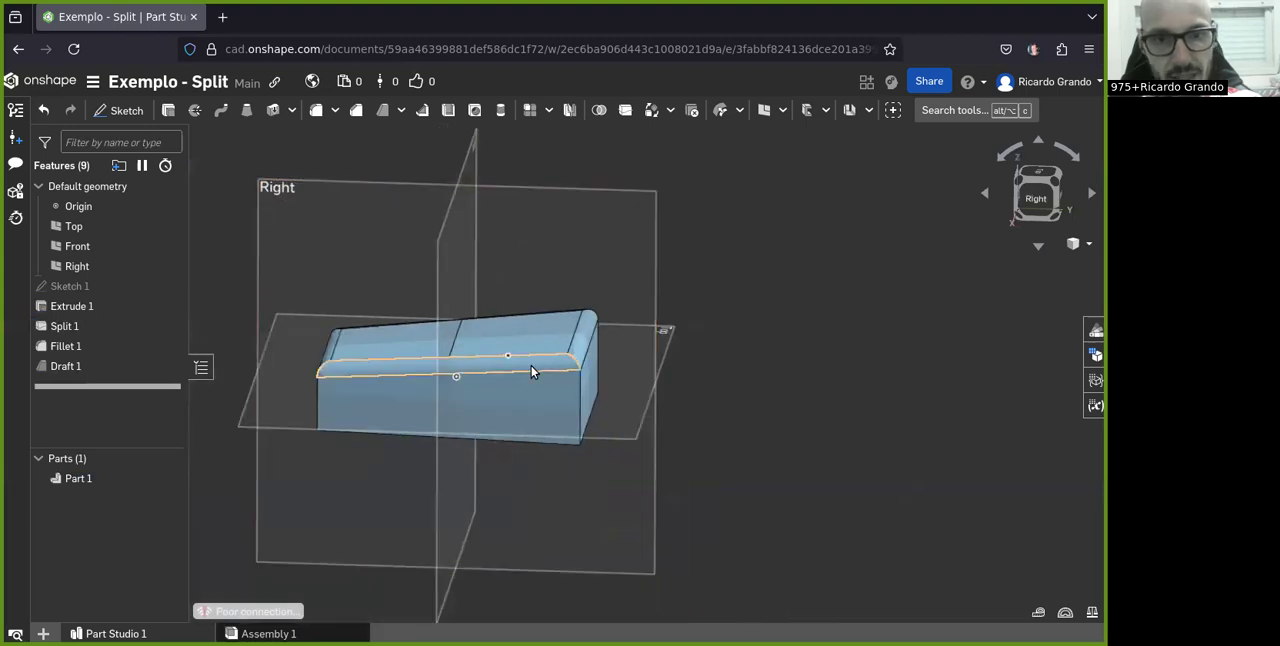
right_drag(531, 366, 503, 381)
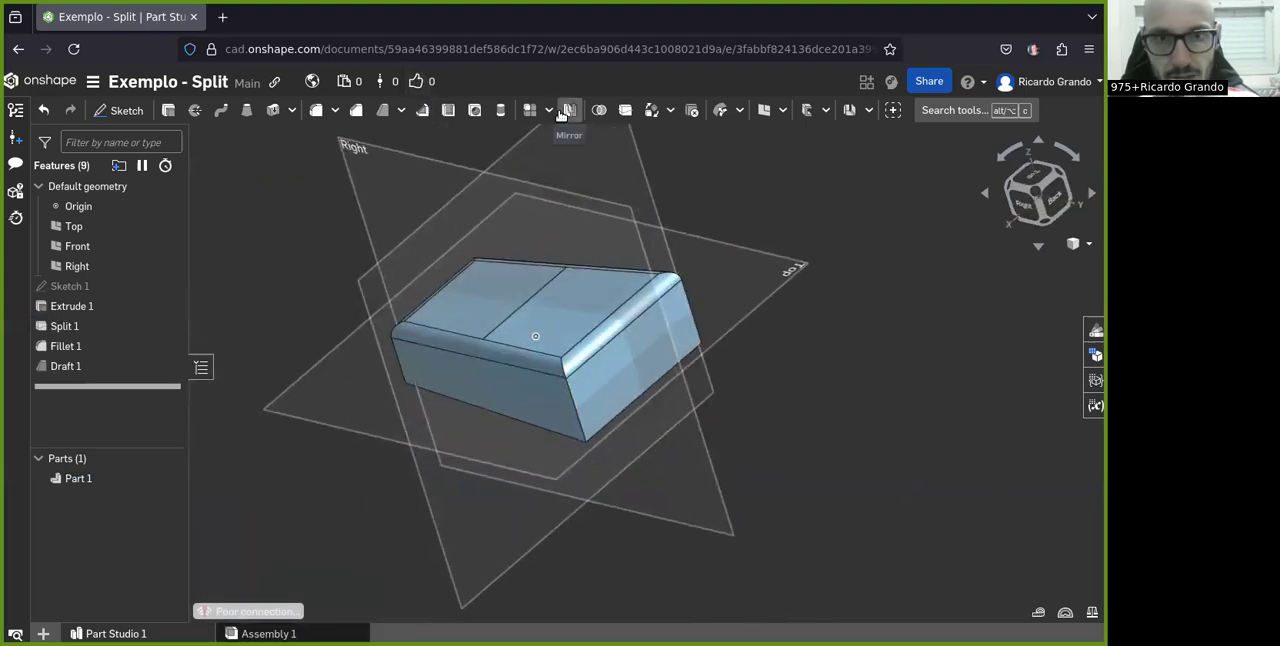
Start a face split and select the block's four side faces as the faces to split
click(625, 110)
scroll(471, 256, up, 3)
mouse_move(415, 398)
right_down()
mouse_move(426, 395)
mouse_move(414, 376)
right_up()
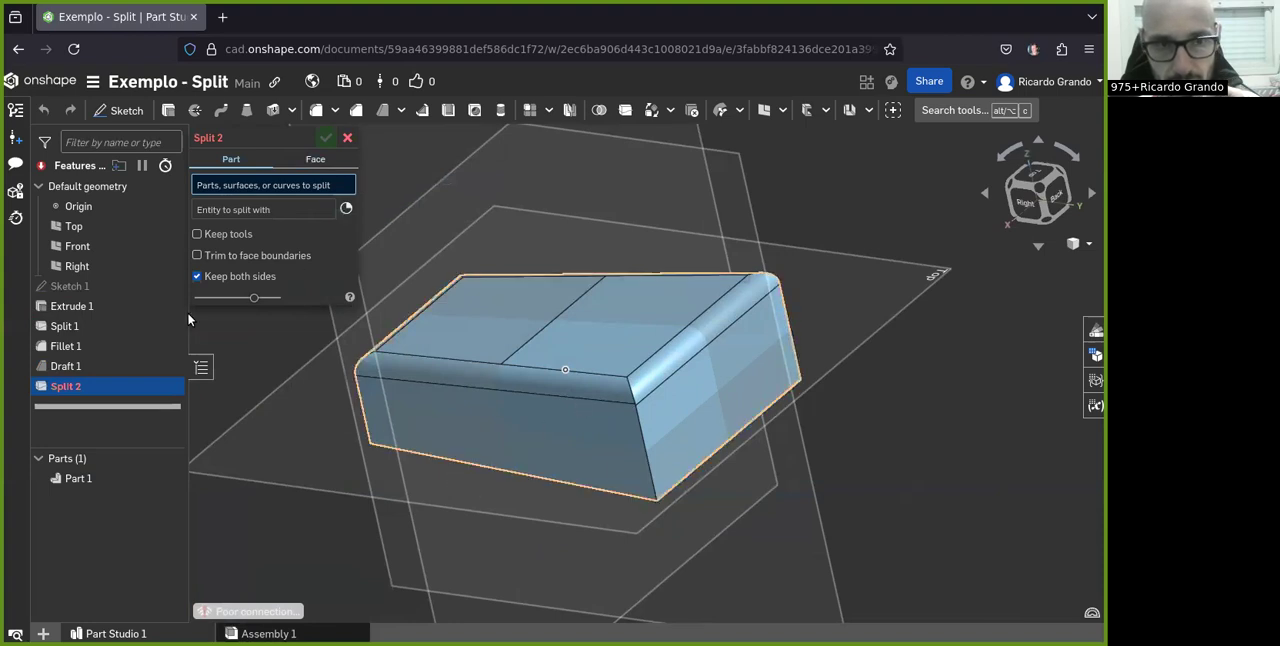
click(315, 160)
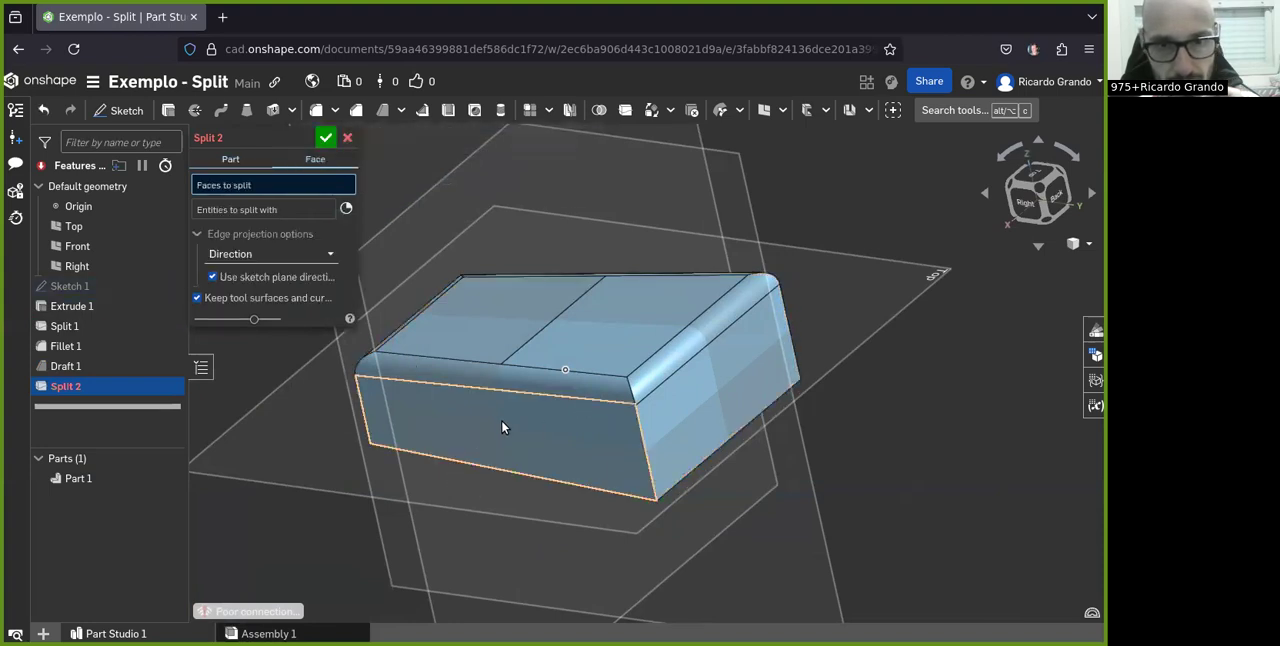
click(503, 428)
click(749, 373)
right_drag(529, 434, 650, 425)
click(363, 400)
right_drag(363, 400, 450, 478)
click(349, 448)
scroll(548, 423, down, 5)
scroll(452, 385, up, 4)
right_drag(452, 381, 576, 483)
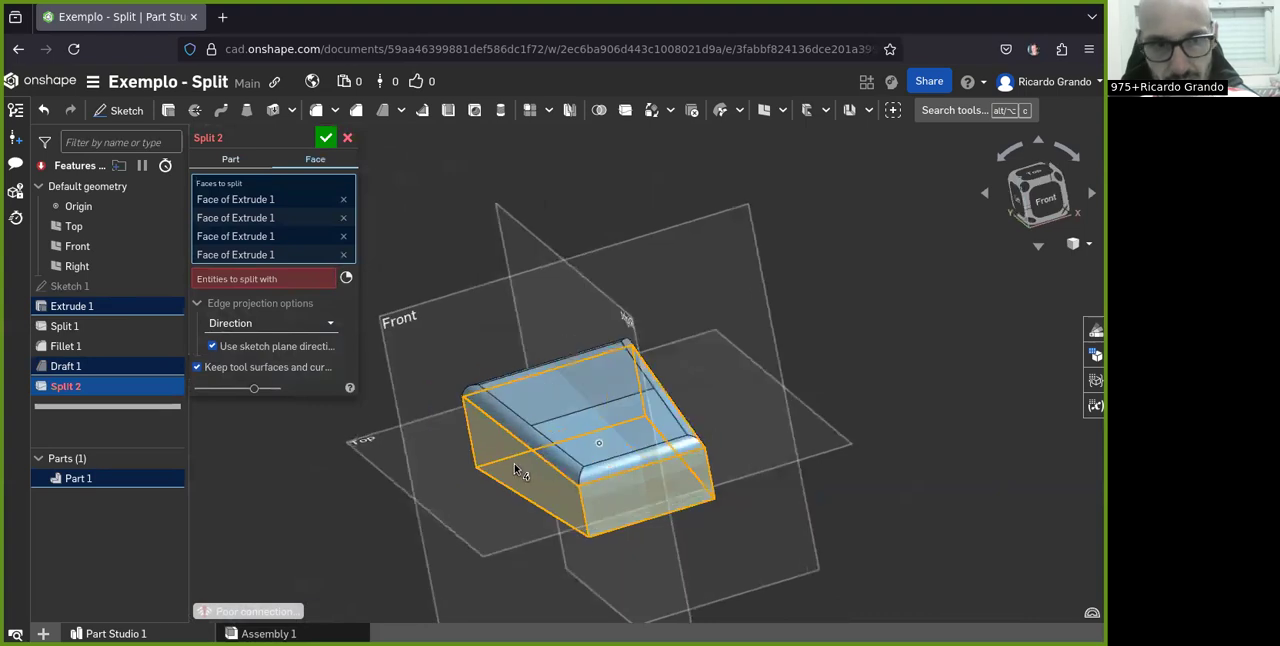
Use the Top plane as the entity that splits the side faces and accept the split
click(220, 279)
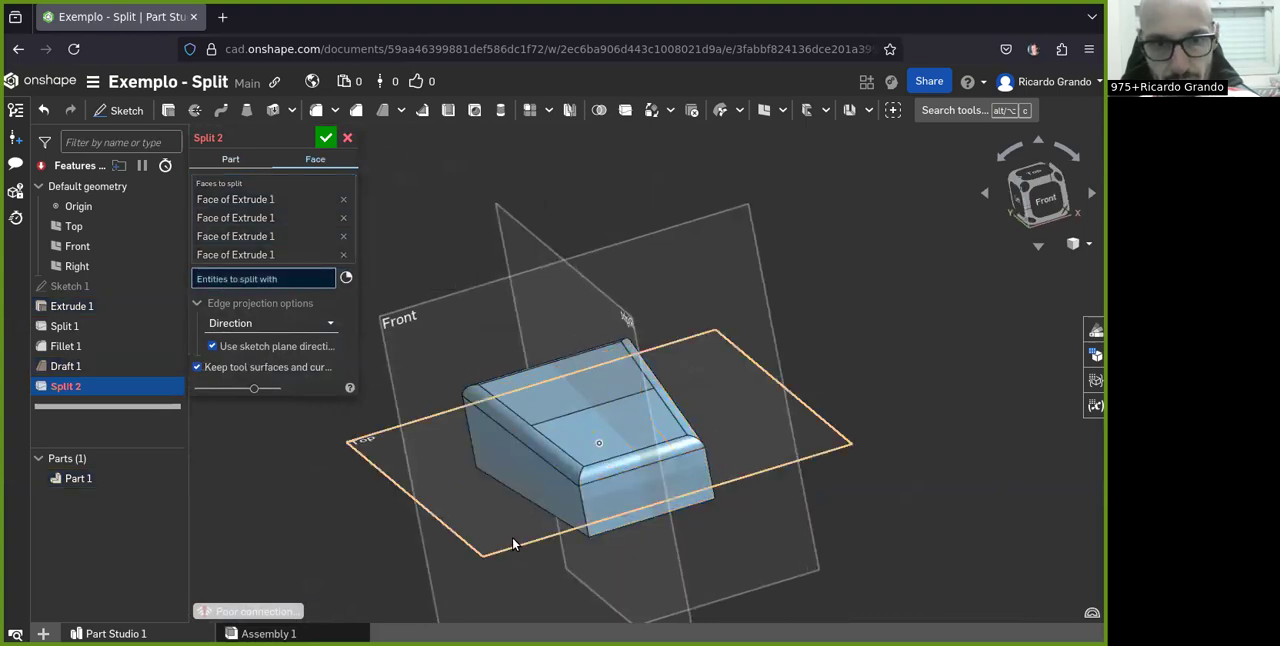
right_drag(517, 544, 557, 557)
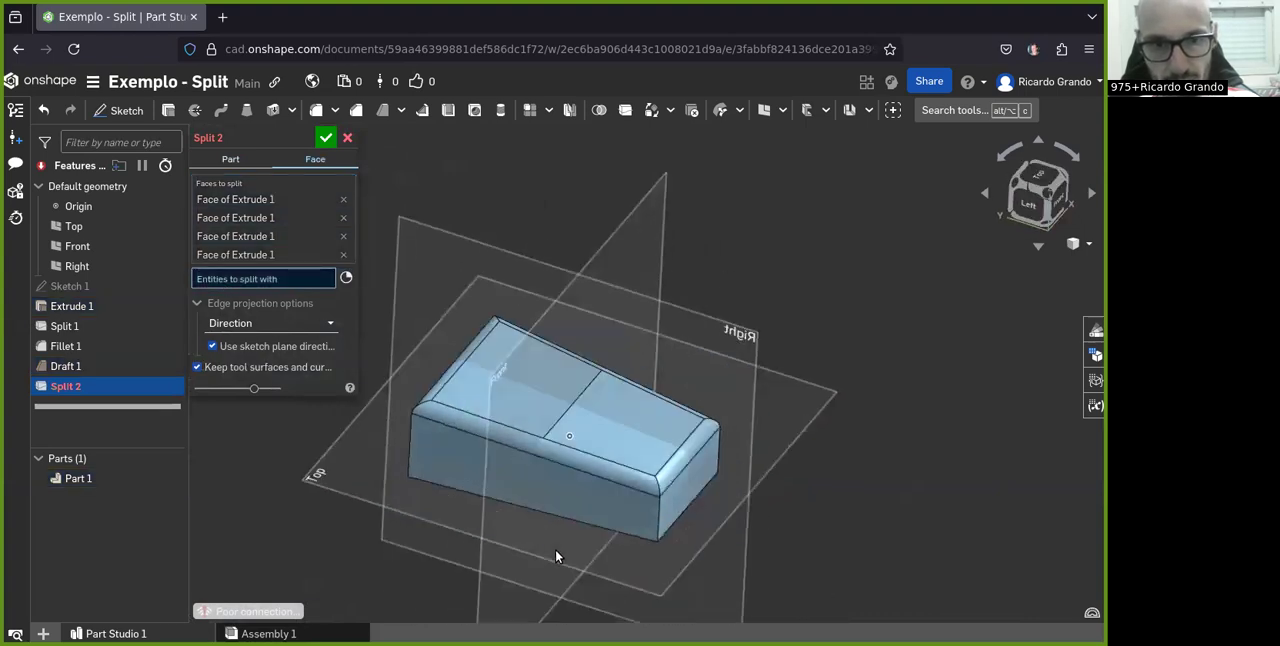
click(329, 464)
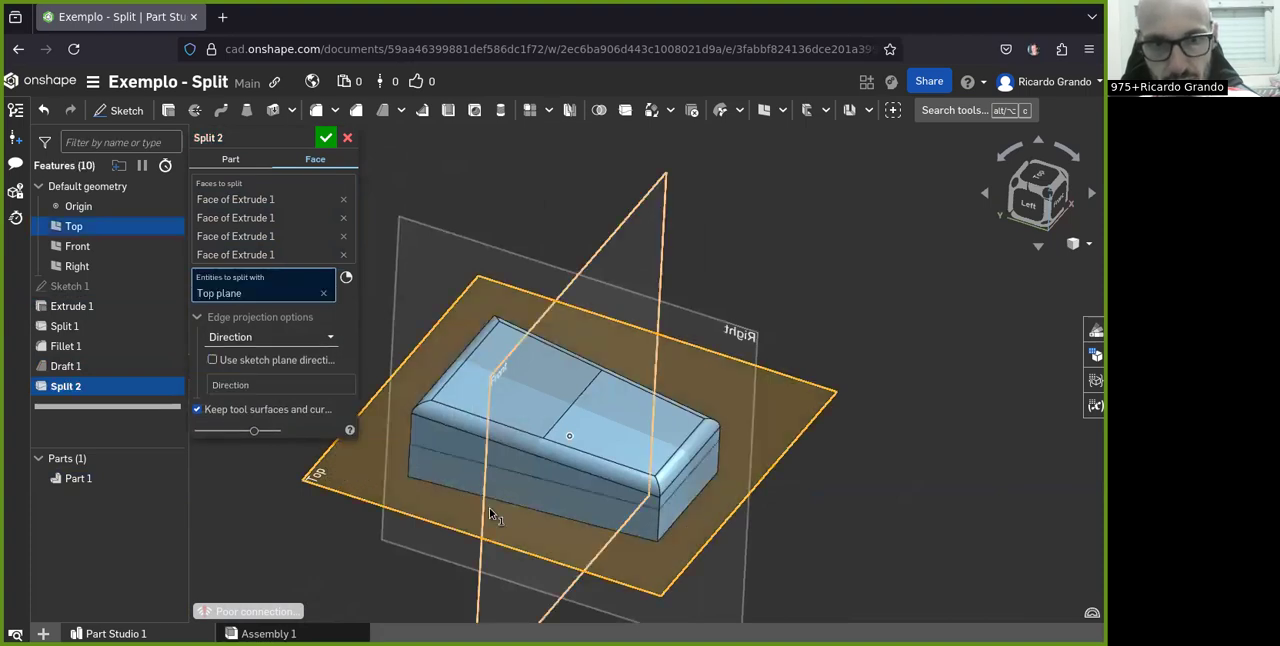
right_drag(610, 522, 603, 487)
scroll(672, 512, up, 5)
right_drag(712, 500, 599, 500)
scroll(600, 500, down, 5)
right_drag(749, 417, 770, 440)
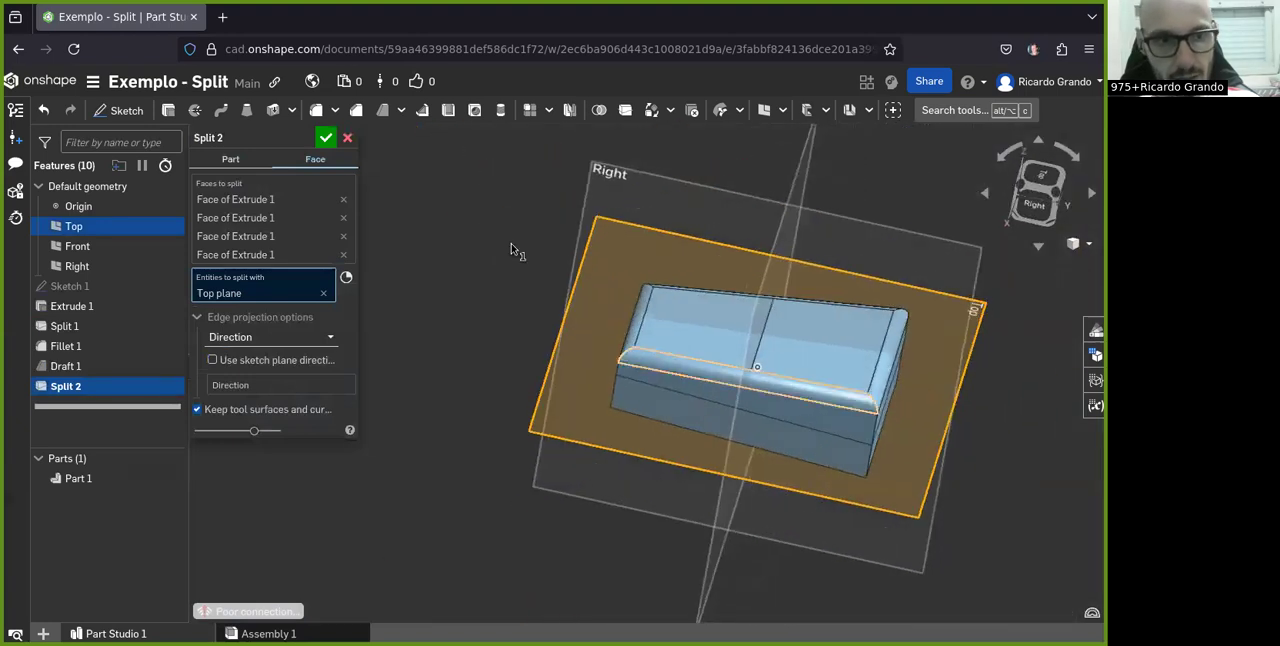
click(326, 137)
Start a second draft of the parting line type with the Top plane as its pull direction
right_drag(846, 416, 923, 389)
scroll(831, 376, down, 3)
scroll(831, 378, up, 5)
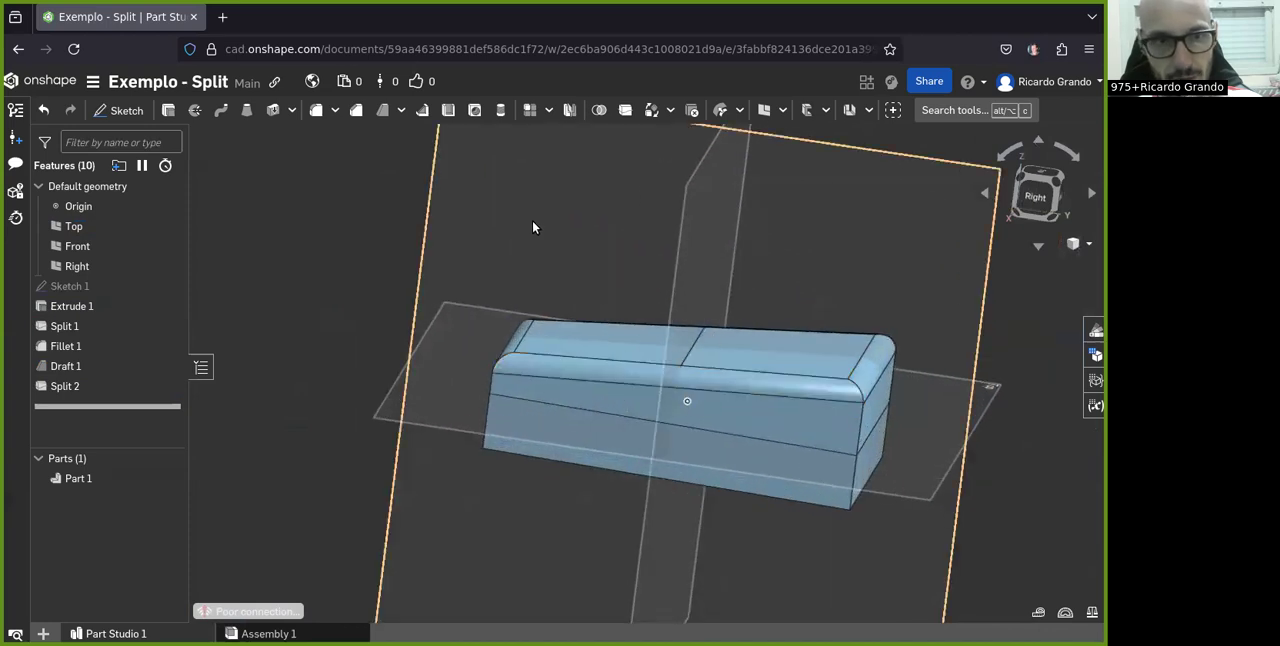
click(385, 111)
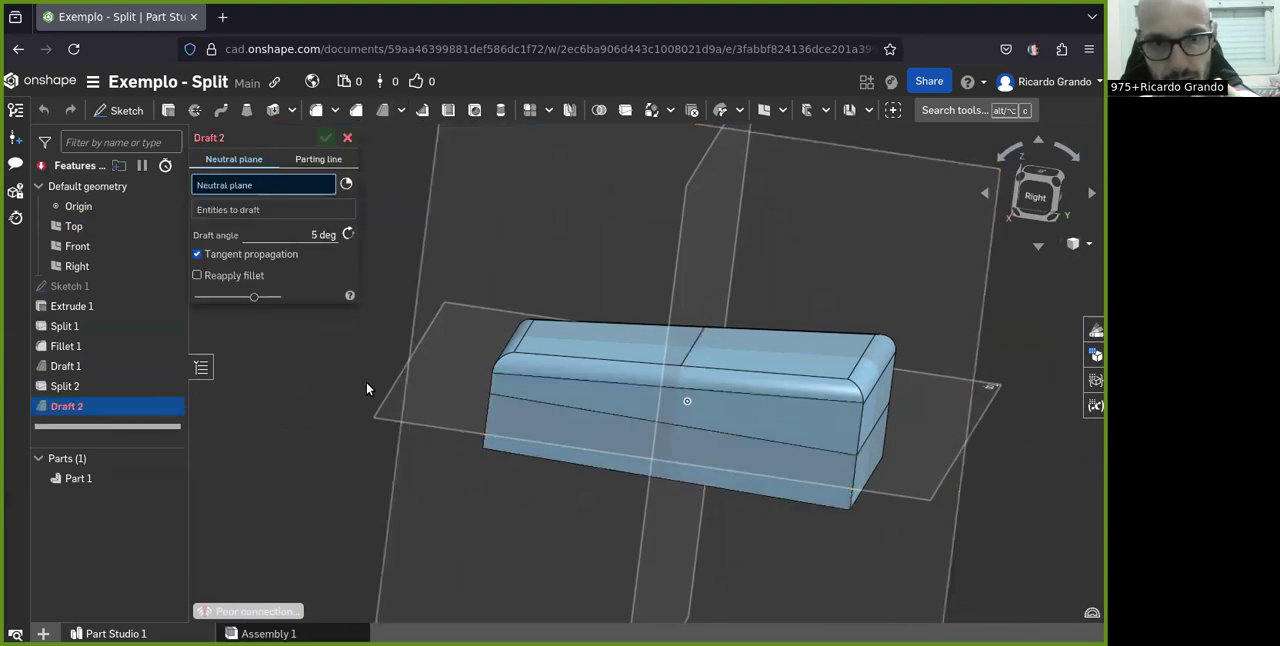
click(413, 397)
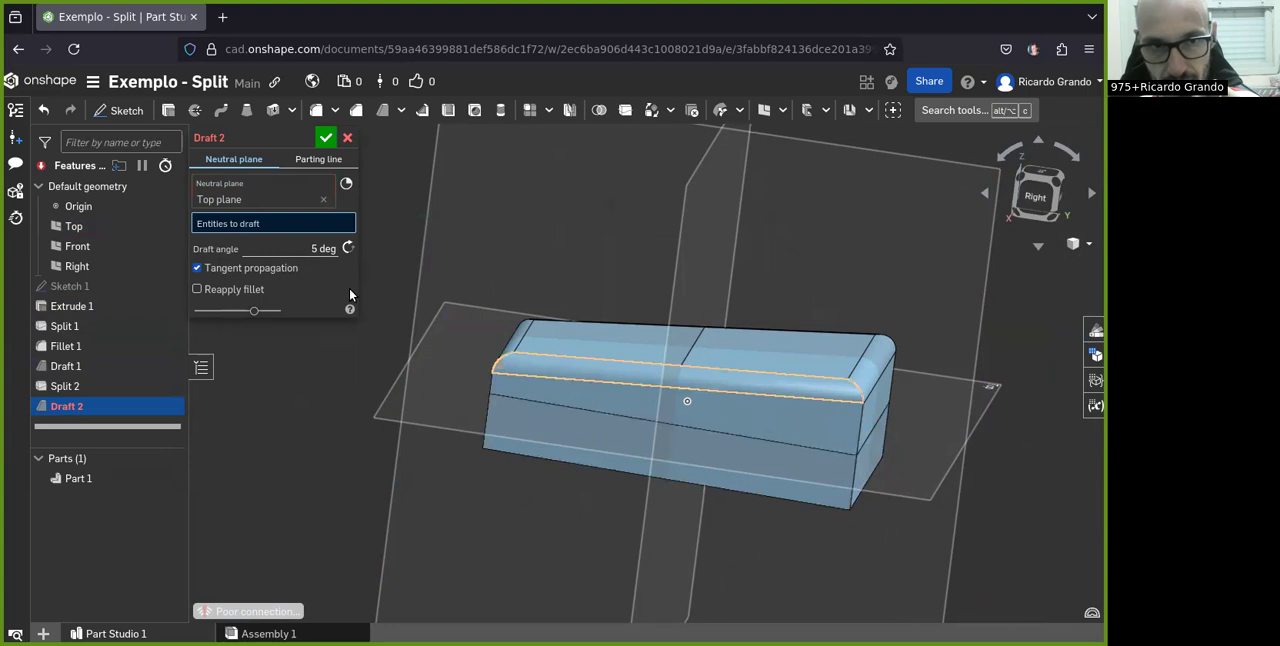
click(326, 166)
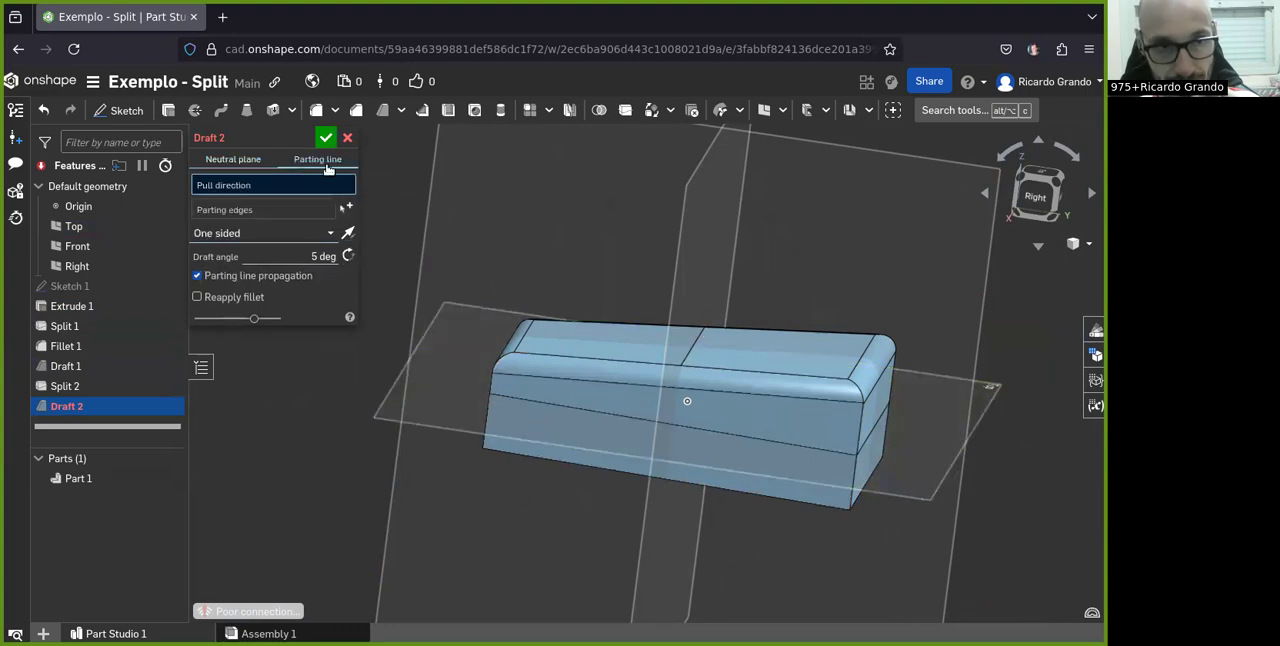
click(248, 160)
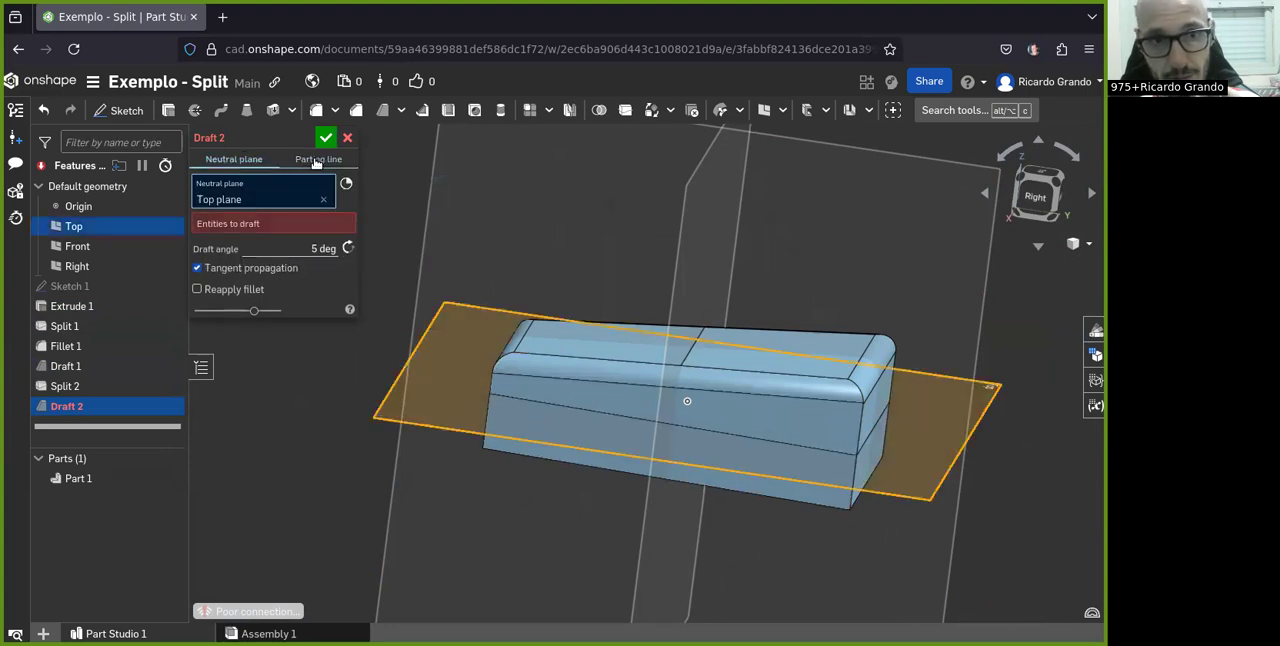
click(305, 163)
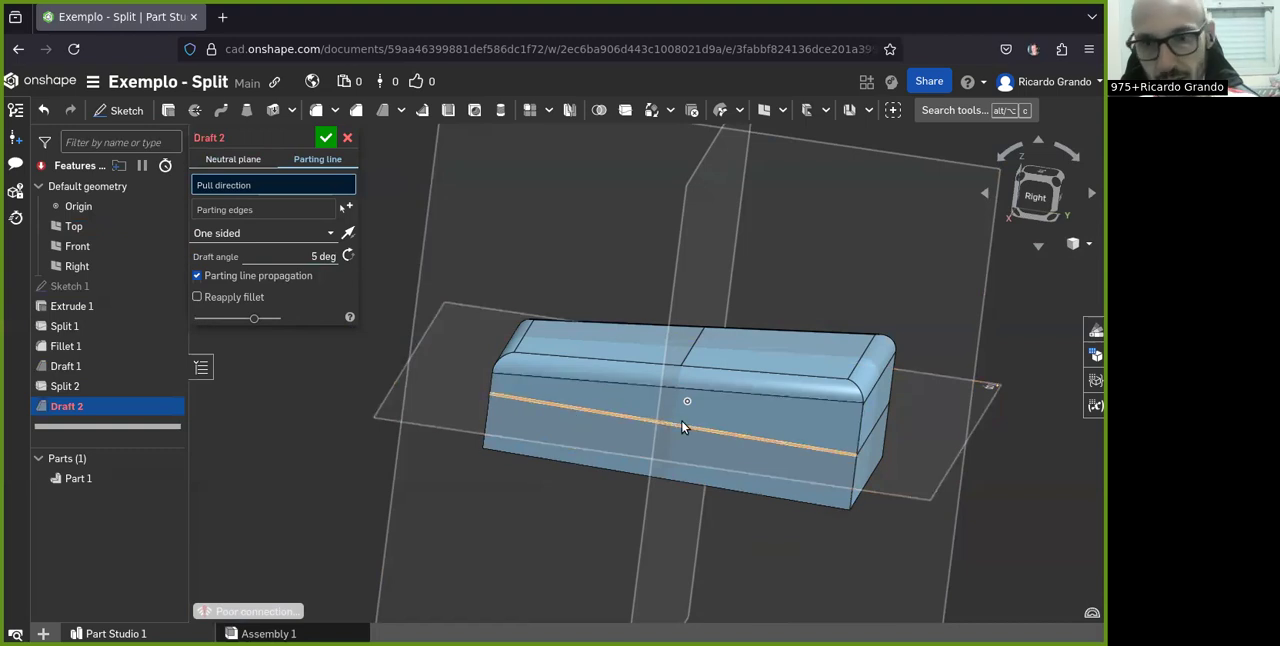
click(909, 450)
scroll(890, 440, down, 2)
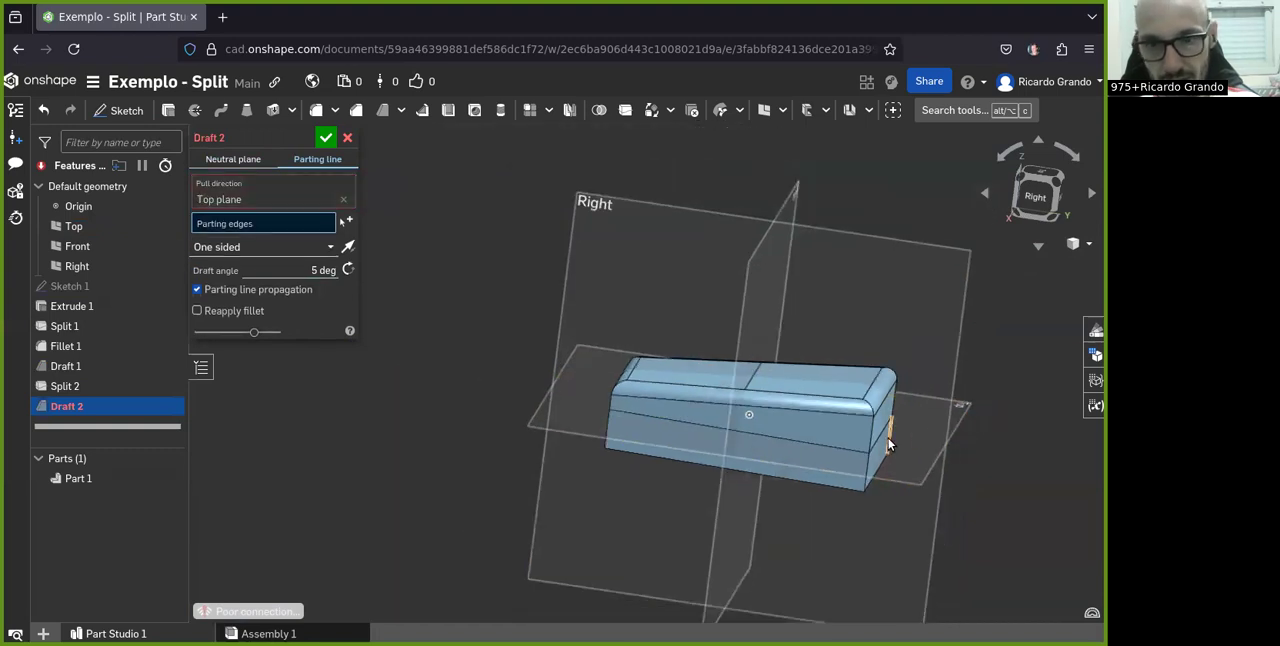
Select the four split edges running around the block's sides as the draft's parting edges
scroll(914, 435, up, 3)
right_drag(898, 433, 863, 437)
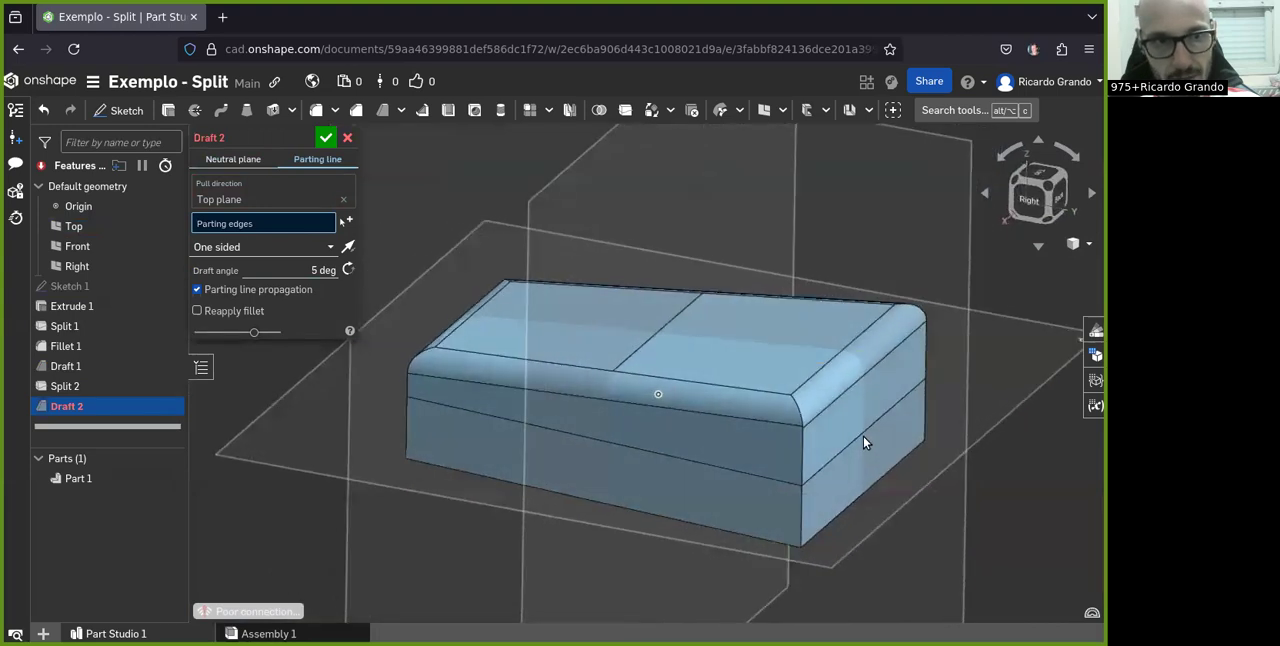
click(692, 460)
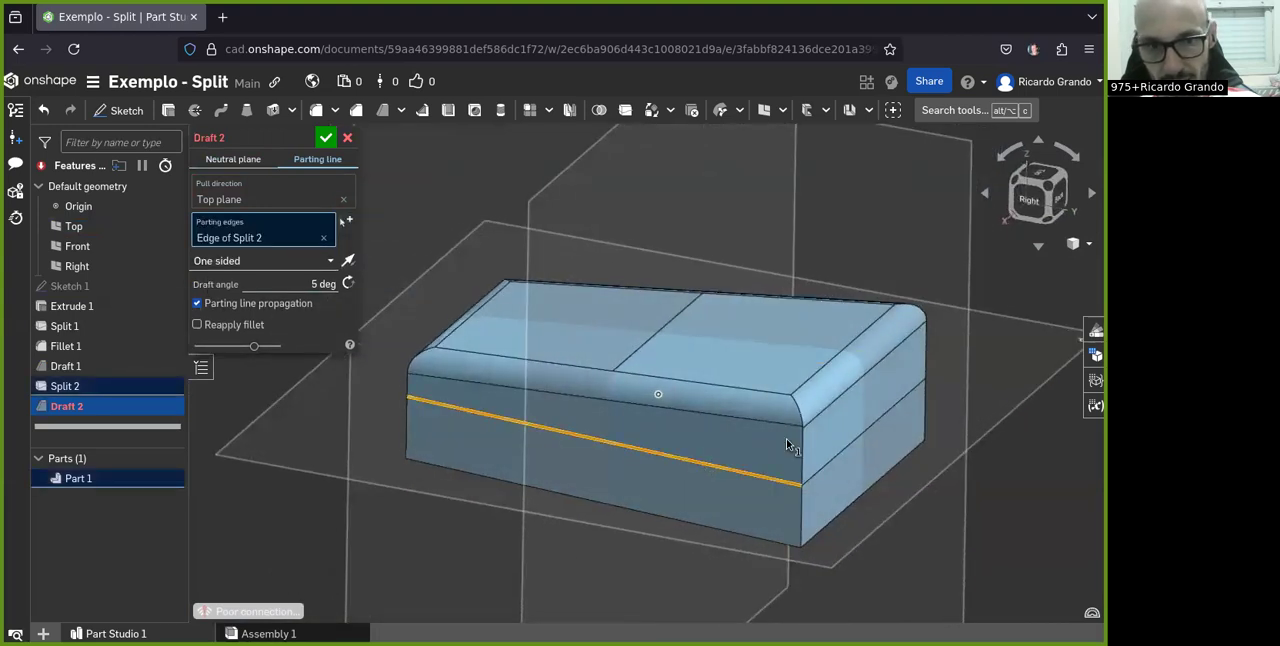
click(845, 446)
right_drag(470, 457, 486, 444)
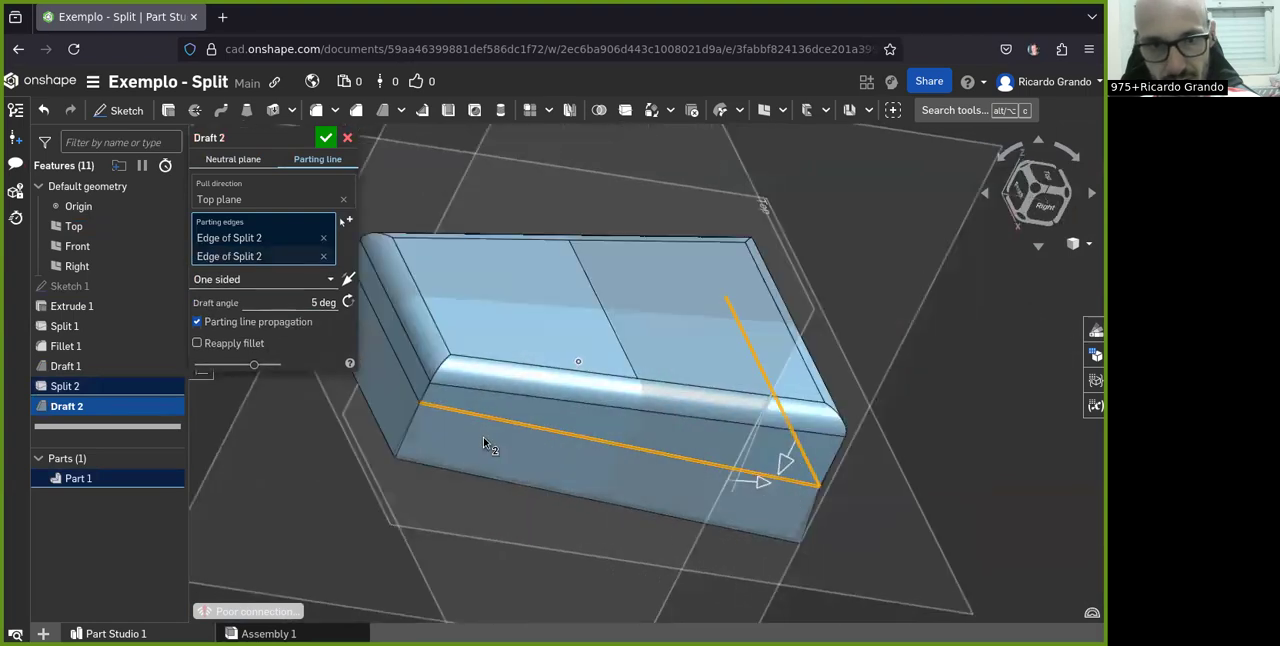
click(414, 388)
right_drag(434, 404, 606, 424)
click(432, 350)
Examine the one-sided draft preview below the parting edges from several sides of the block
scroll(534, 461, up, 5)
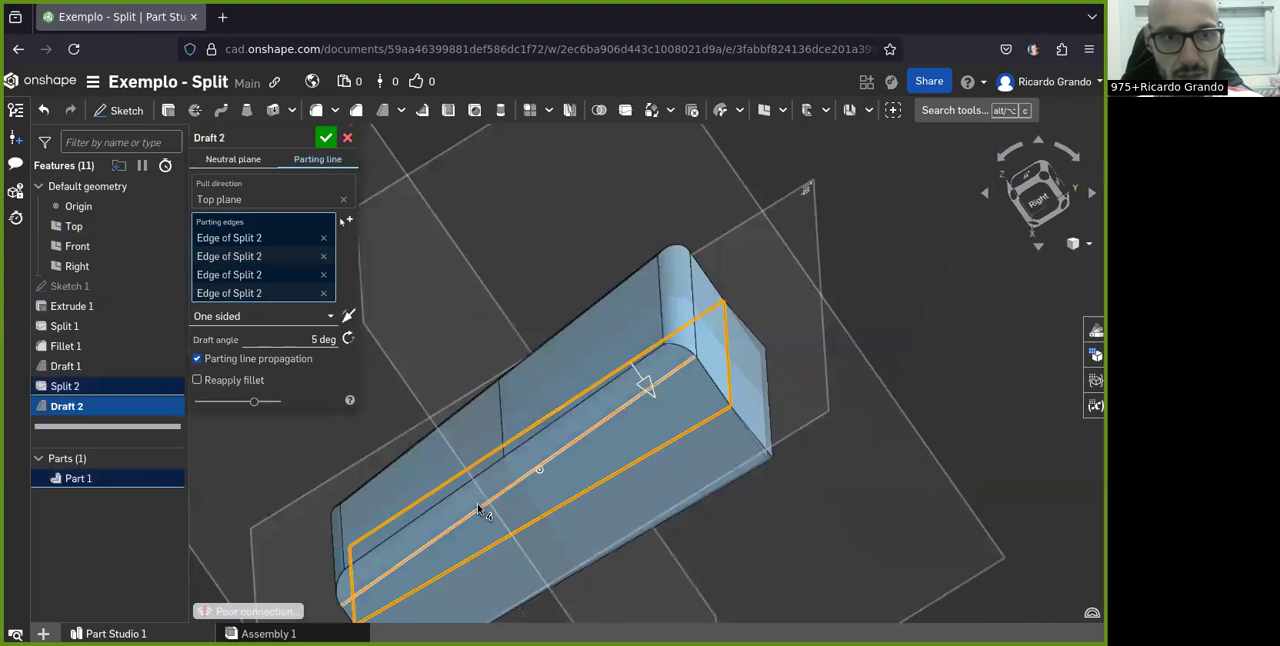
scroll(575, 353, down, 5)
right_drag(575, 380, 686, 437)
scroll(481, 478, up, 4)
right_drag(543, 417, 448, 401)
scroll(447, 400, down, 4)
scroll(476, 420, up, 4)
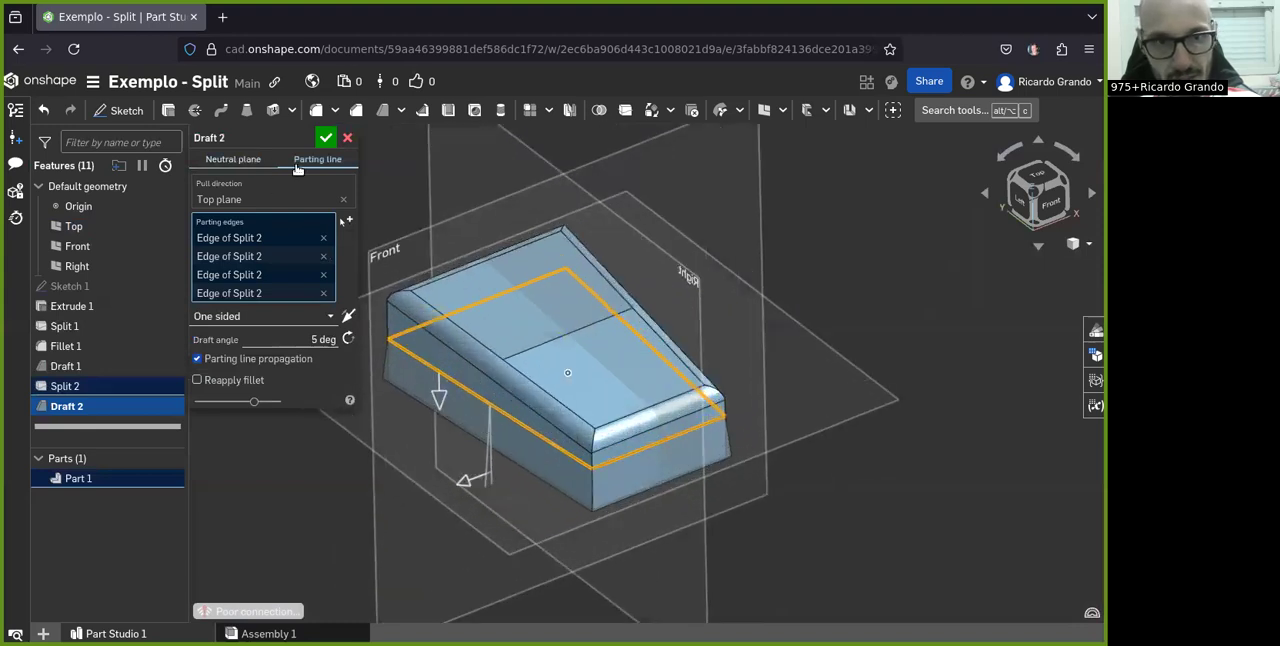
right_drag(686, 493, 497, 443)
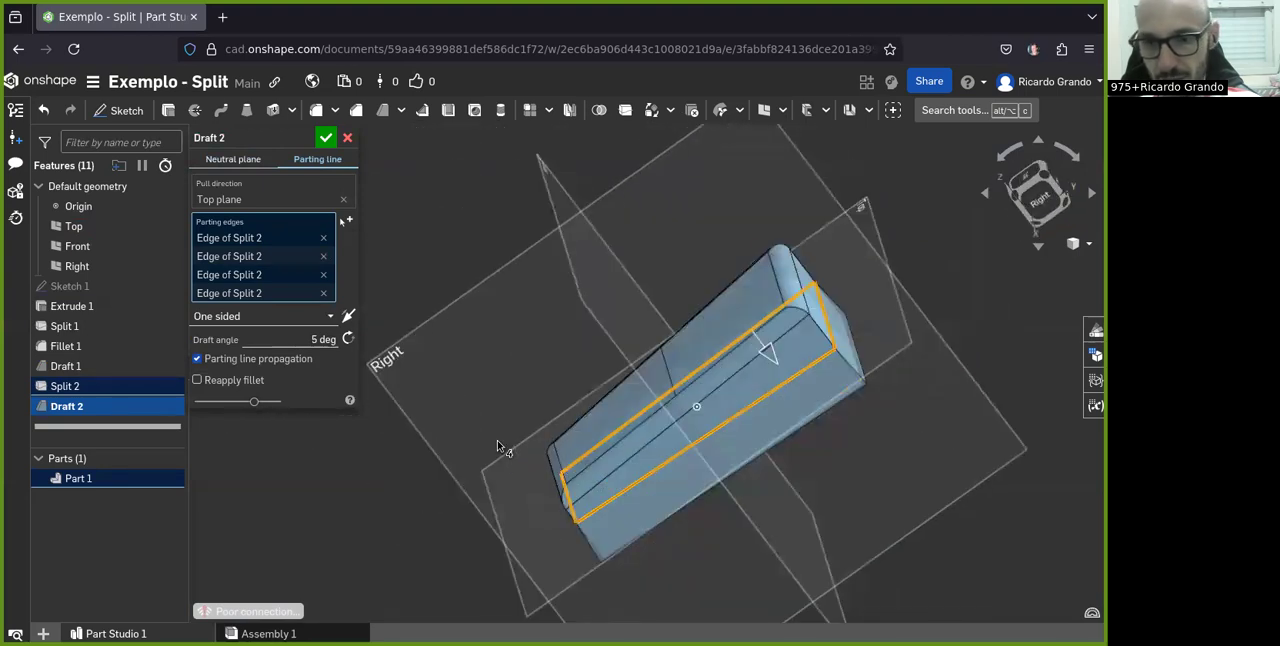
right_drag(603, 471, 473, 484)
scroll(500, 455, down, 3)
scroll(510, 435, up, 5)
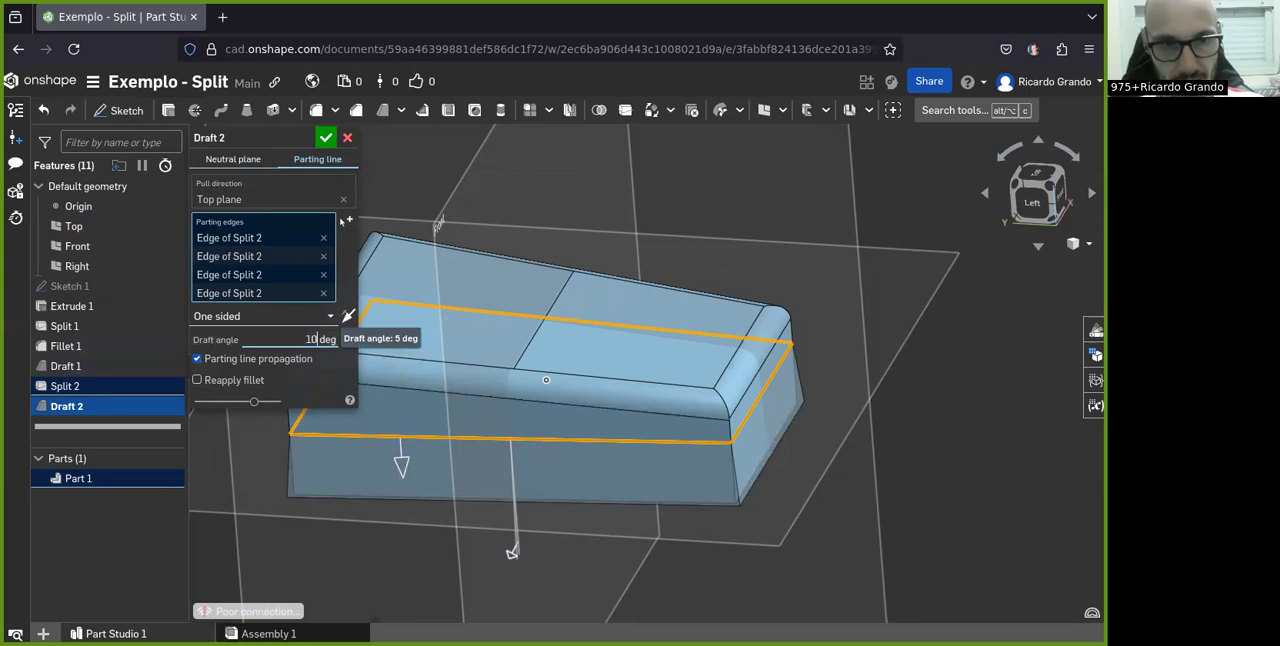
Set the parting line draft's angle to 10 degrees and accept the draft
key(Return)
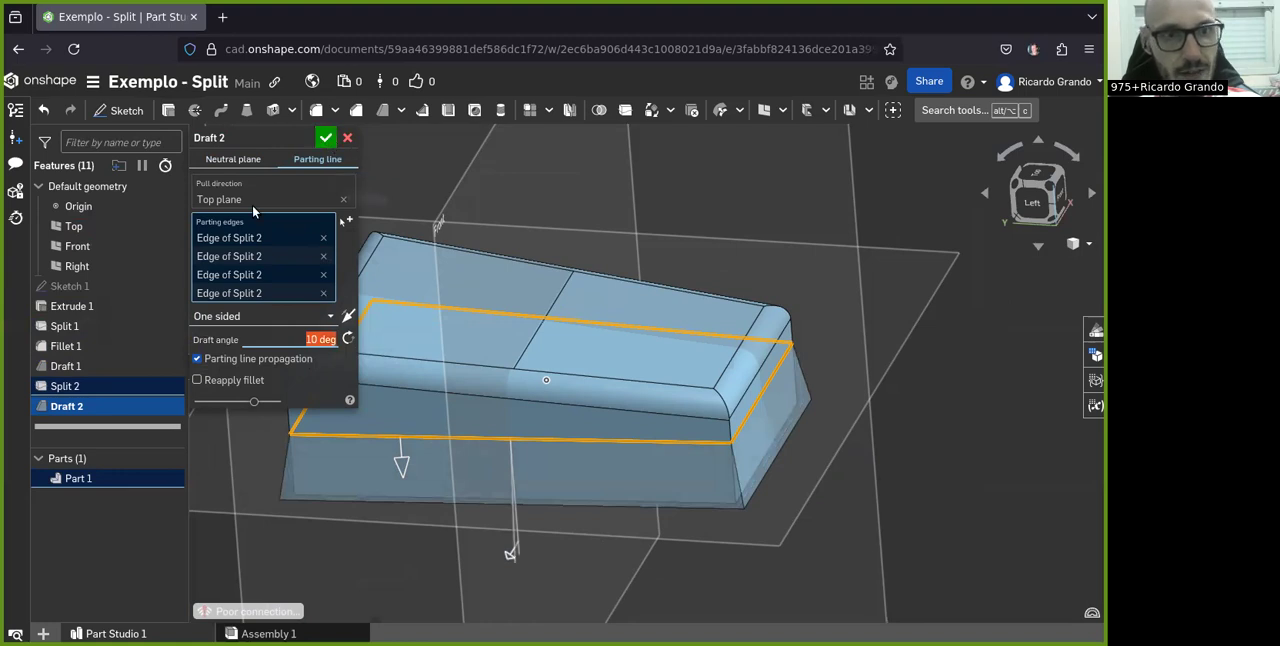
scroll(868, 320, down, 3)
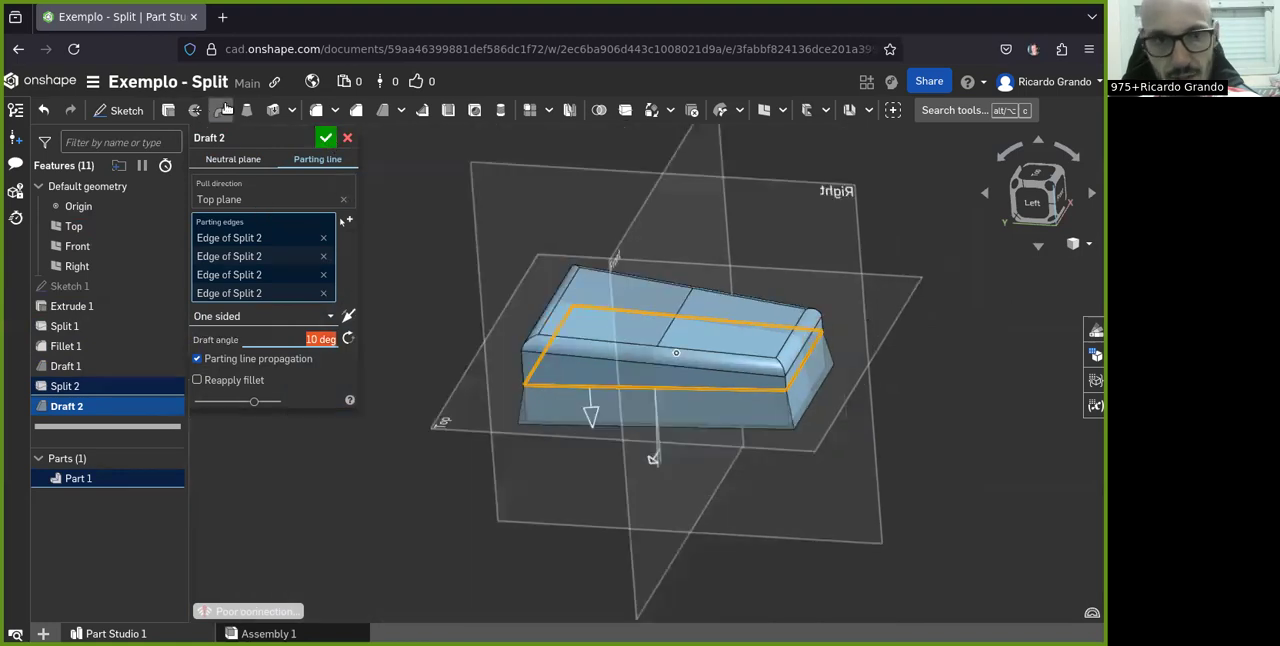
click(326, 137)
Examine the block's drafted lower side faces and the parting line from several directions
key(shift+3)
right_drag(566, 405, 448, 437)
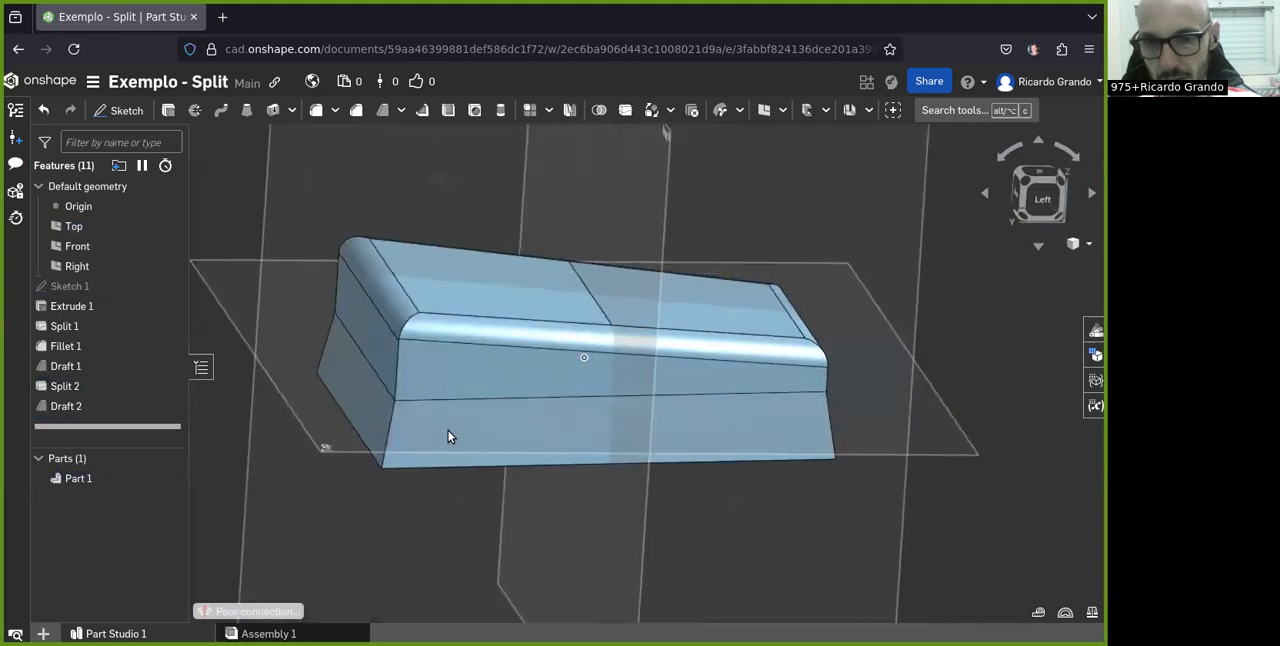
right_drag(731, 384, 847, 345)
scroll(930, 302, down, 3)
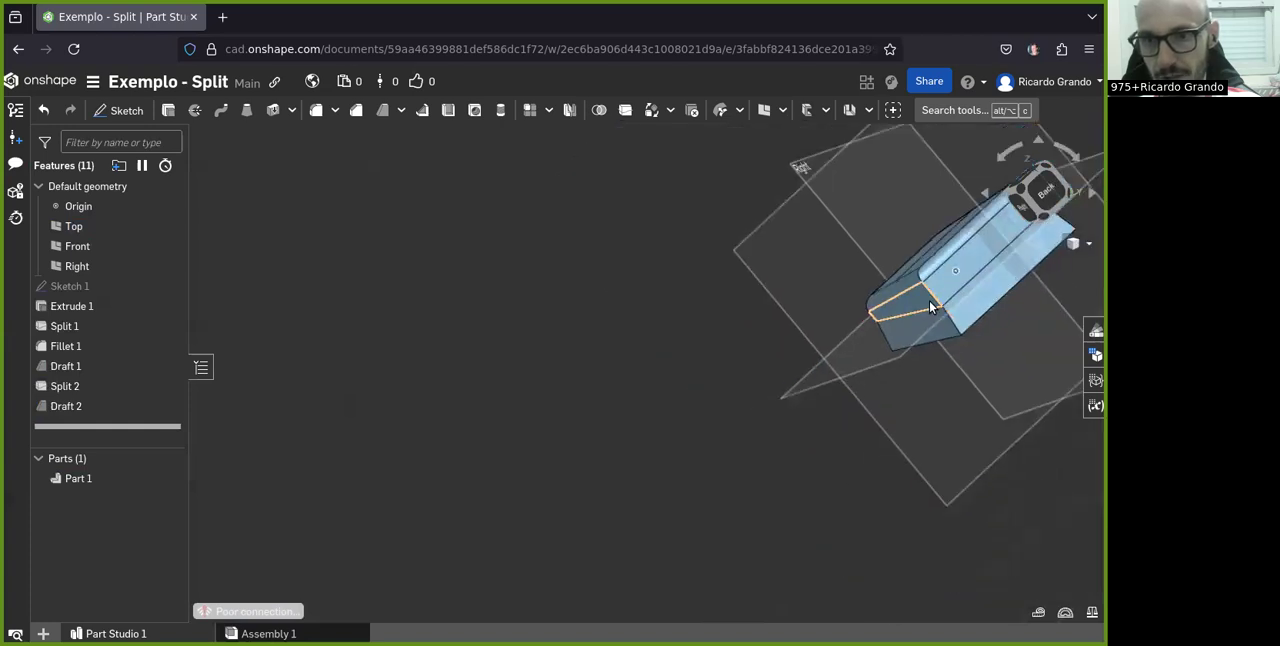
scroll(945, 290, down, 3)
scroll(1003, 258, up, 7)
scroll(768, 405, down, 2)
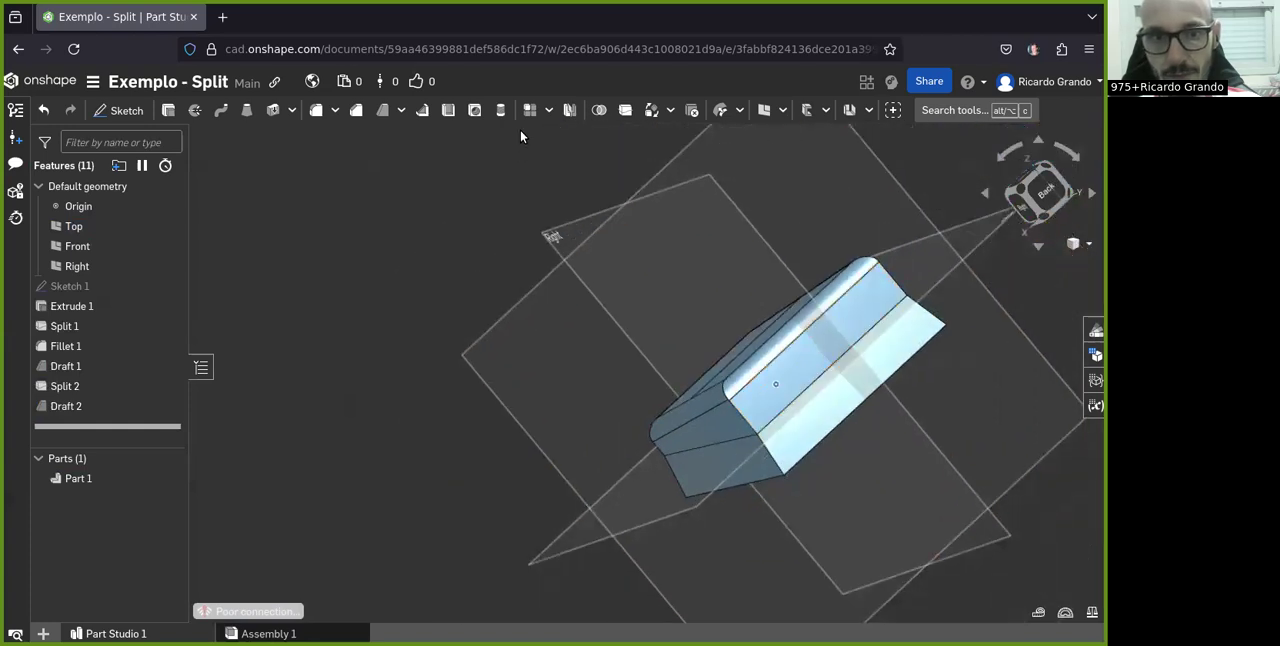
scroll(789, 283, down, 3)
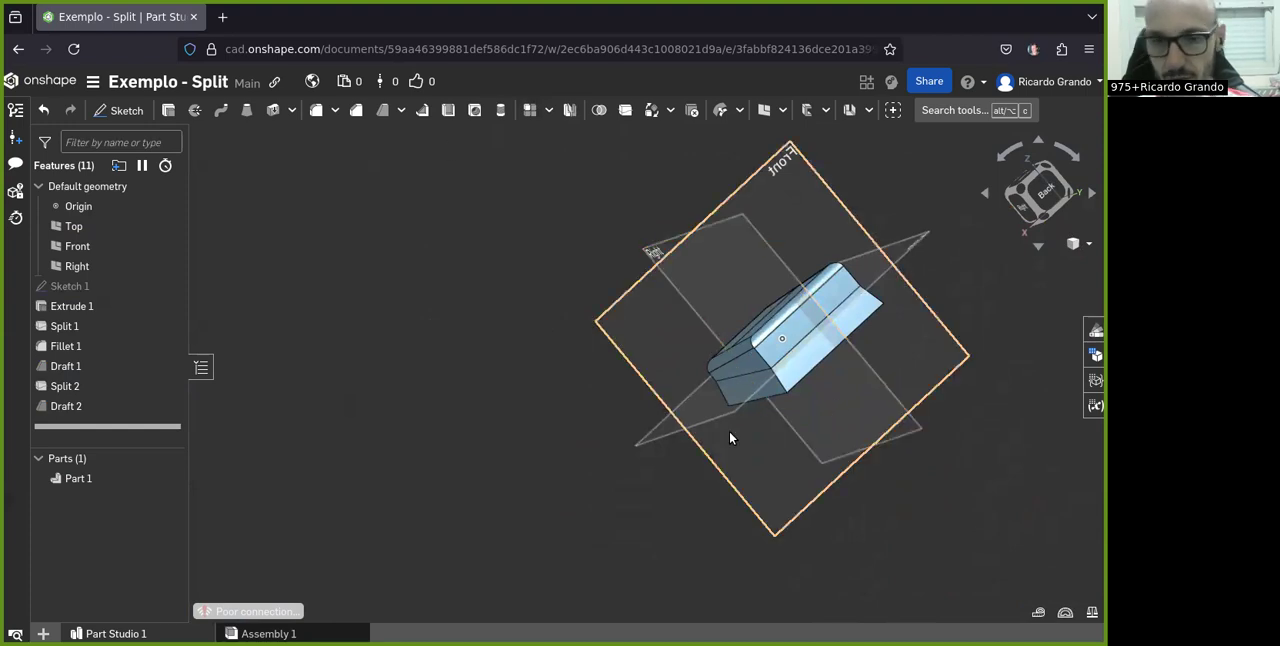
right_drag(712, 350, 777, 338)
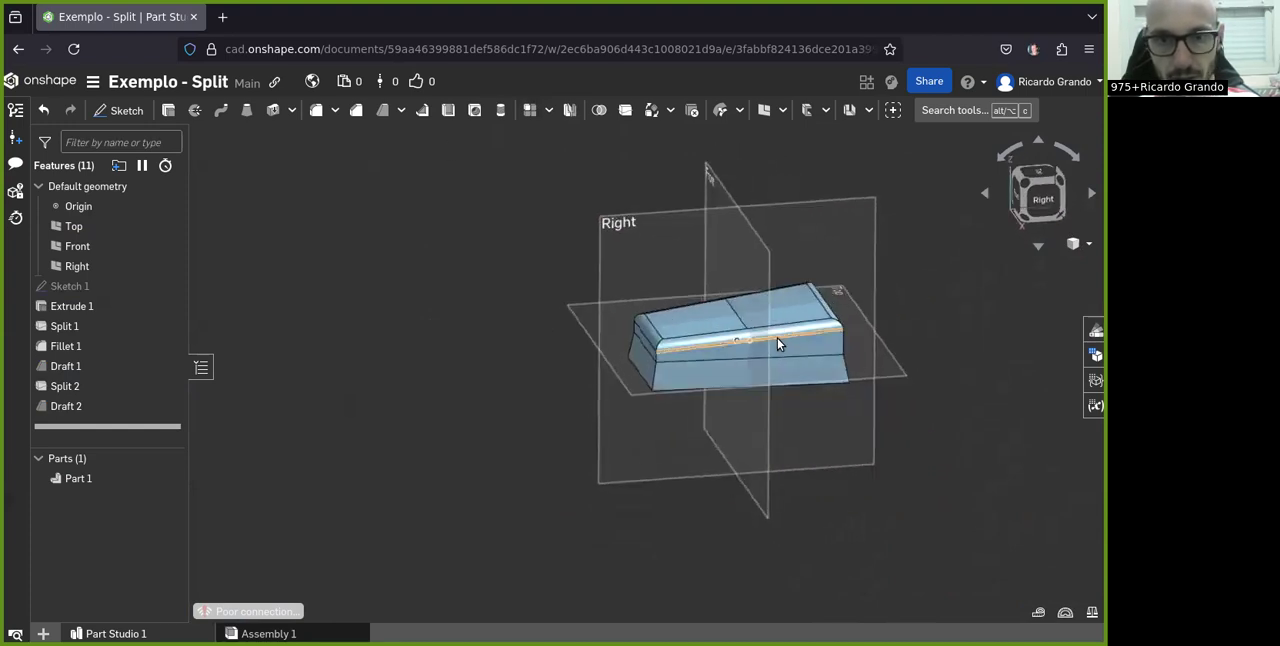
Review the settings of the edge fillet and of the first draft, including its reapply fillet option, without changing them
double_click(68, 347)
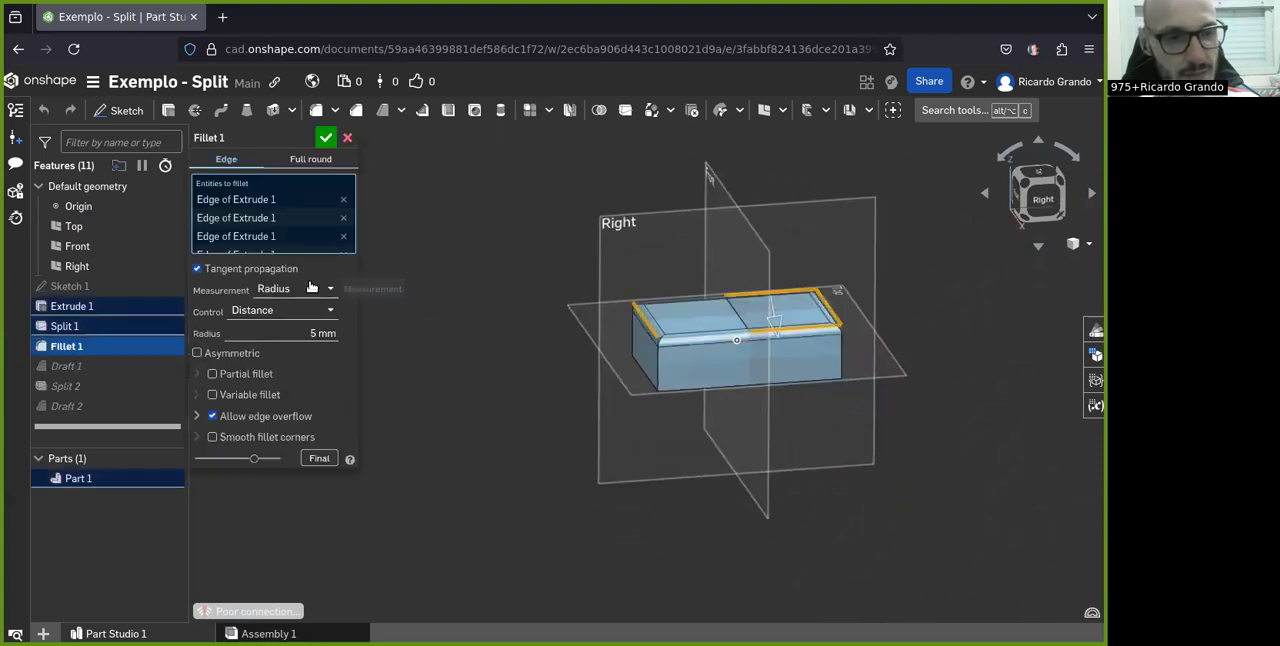
click(347, 137)
click(66, 366)
double_click(66, 366)
scroll(660, 320, down, 2)
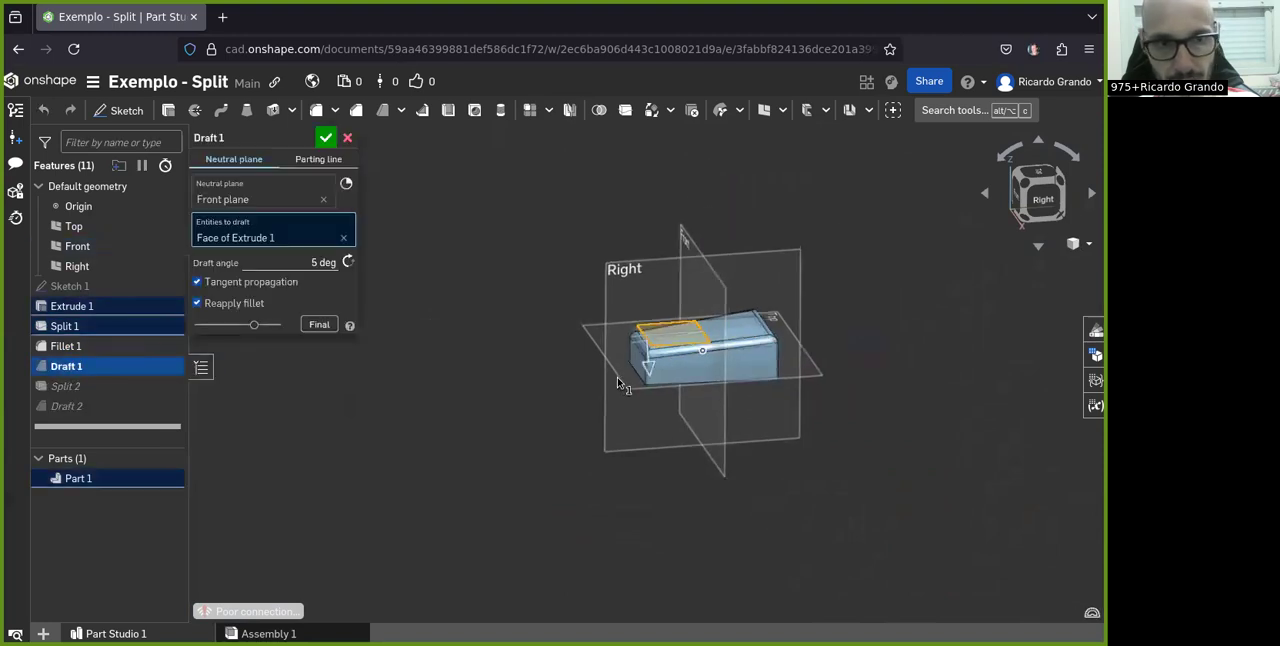
scroll(672, 306, up, 5)
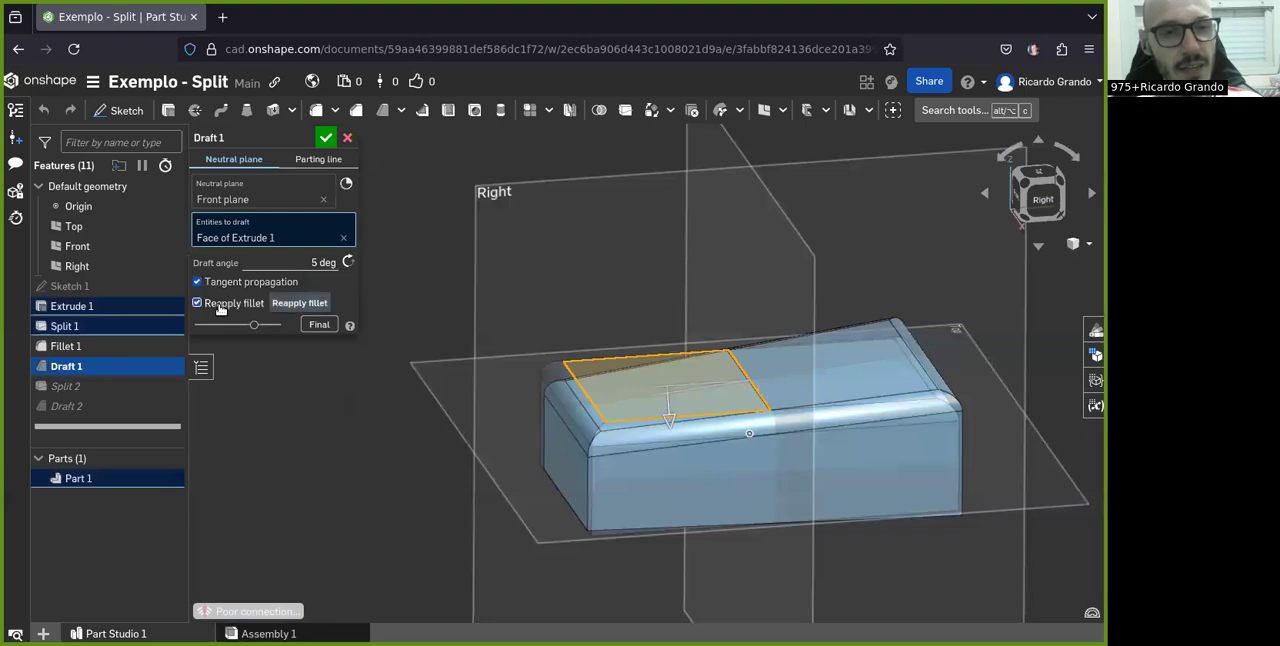
click(327, 137)
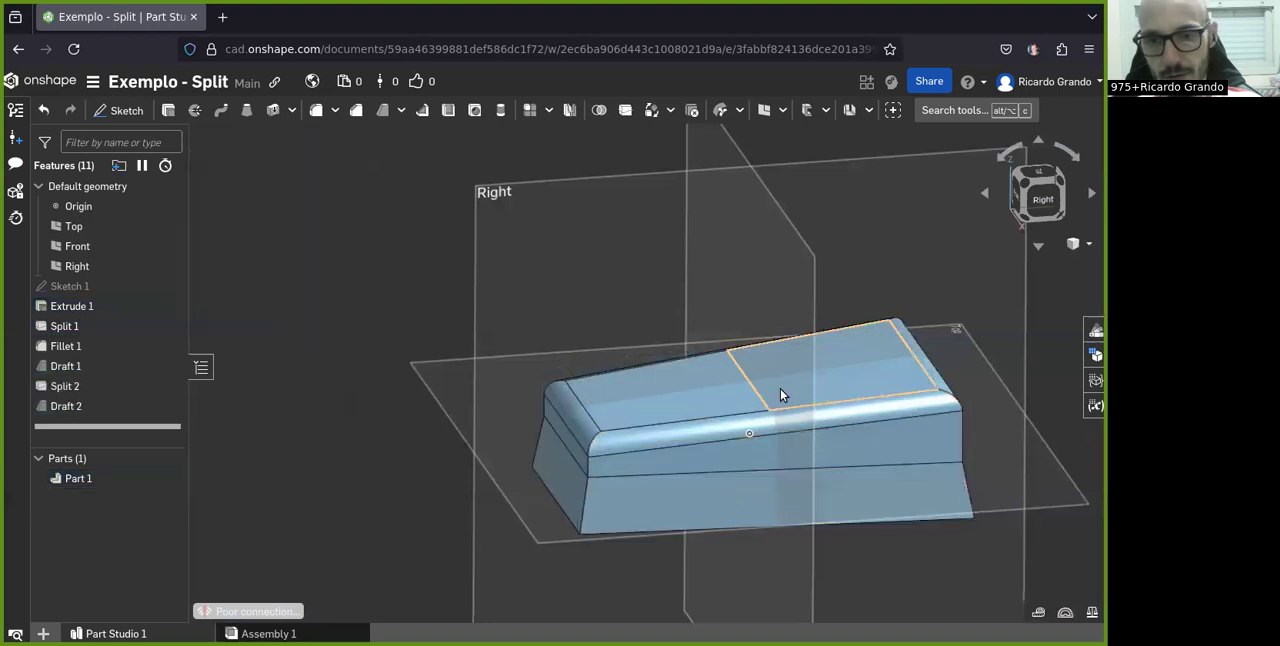
Review the settings of the neutral plane draft and of the parting line draft, leaving both unchanged
right_drag(930, 385, 645, 408)
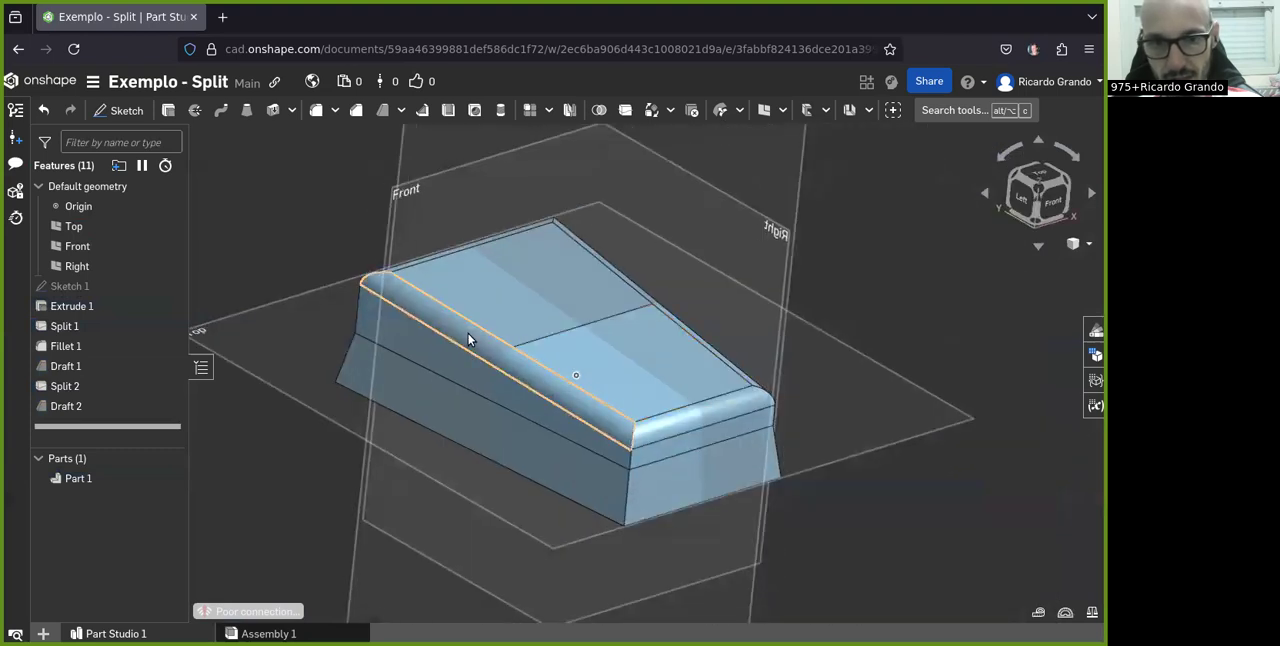
scroll(583, 338, down, 2)
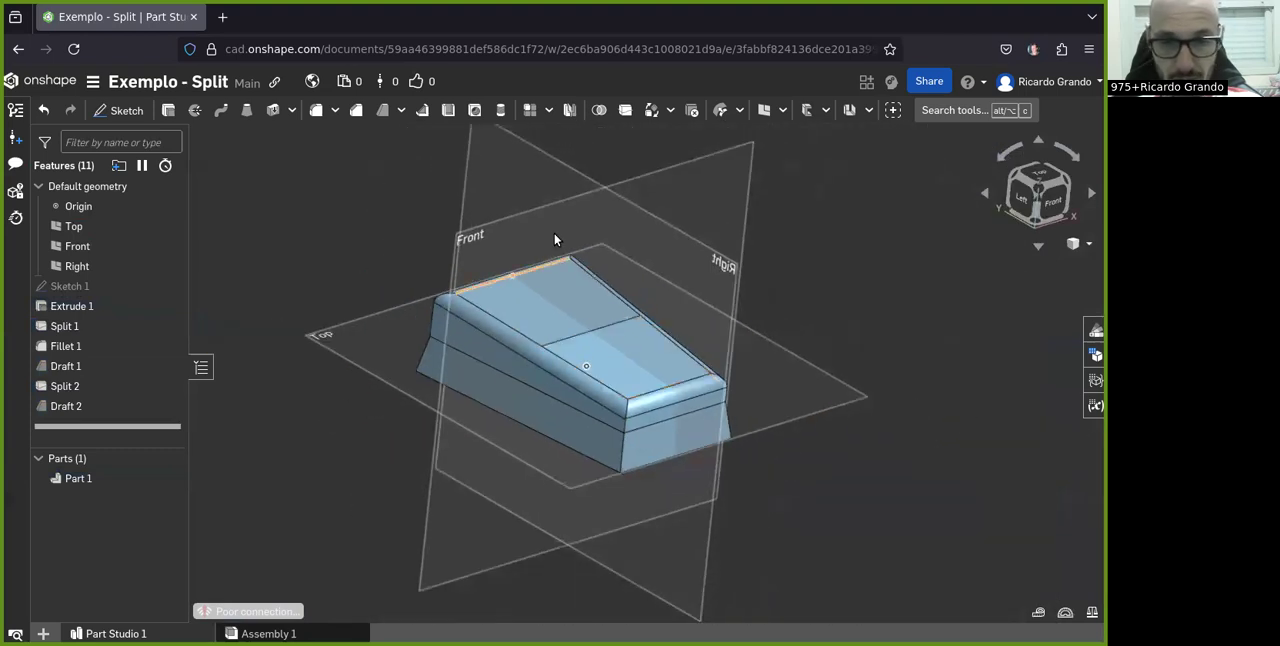
scroll(628, 327, up, 3)
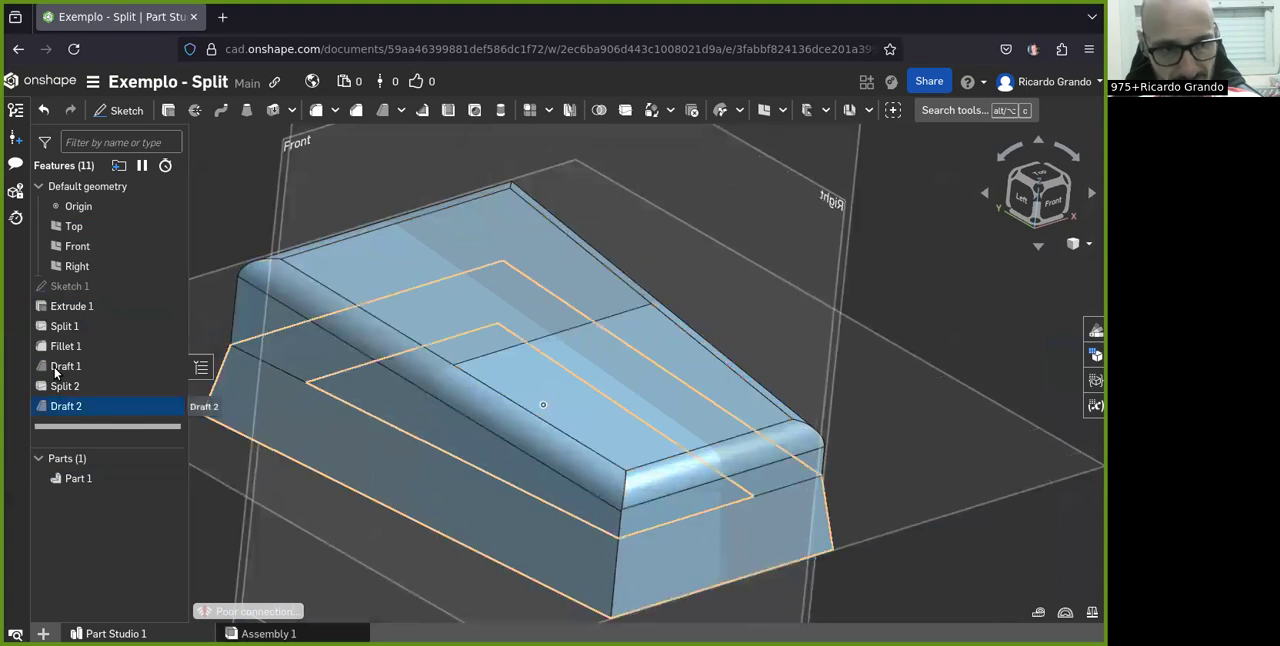
double_click(62, 367)
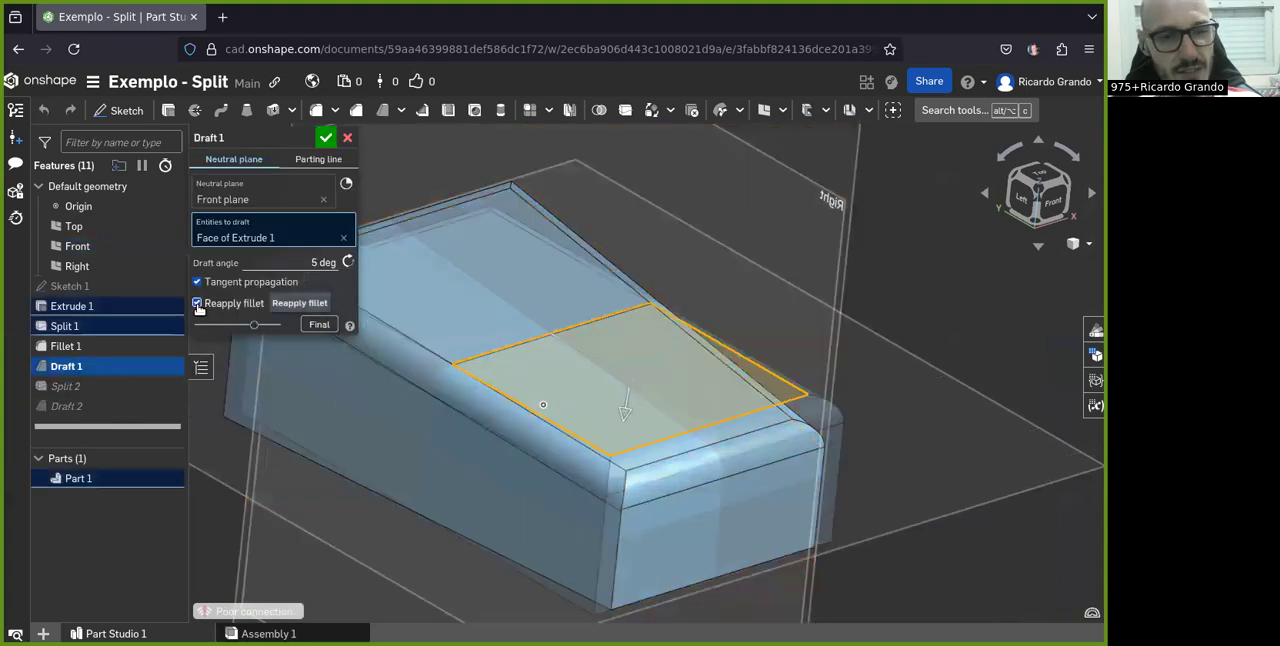
click(349, 137)
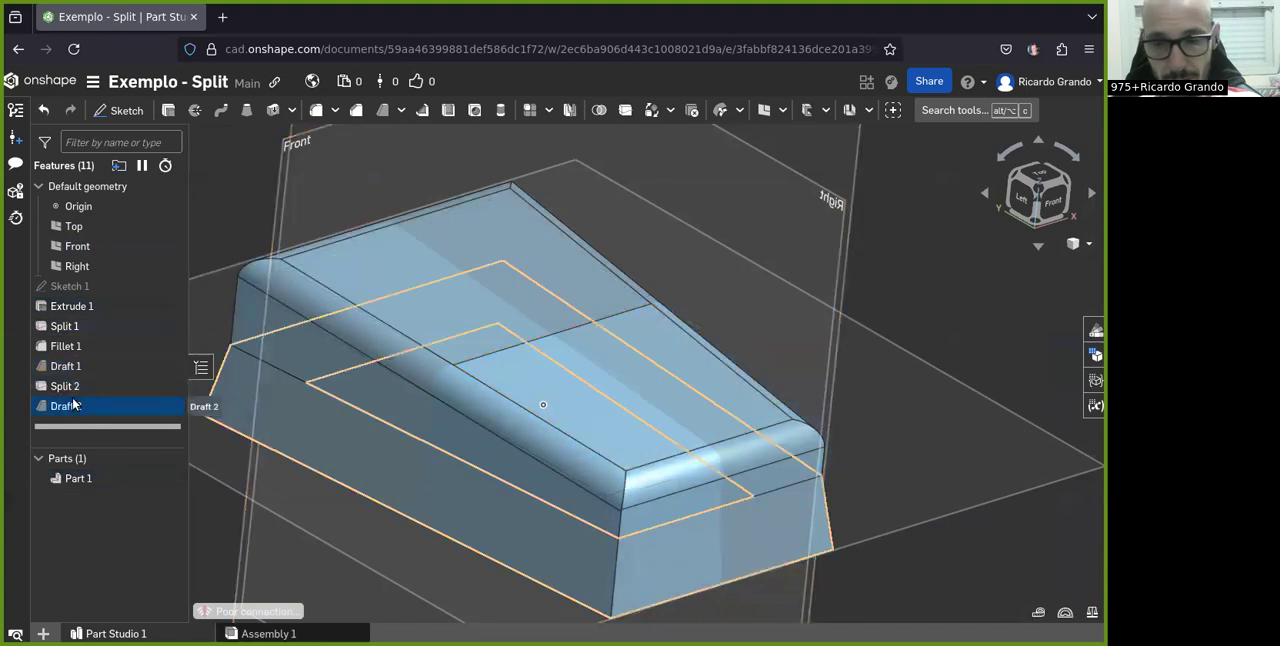
double_click(66, 406)
scroll(715, 398, down, 3)
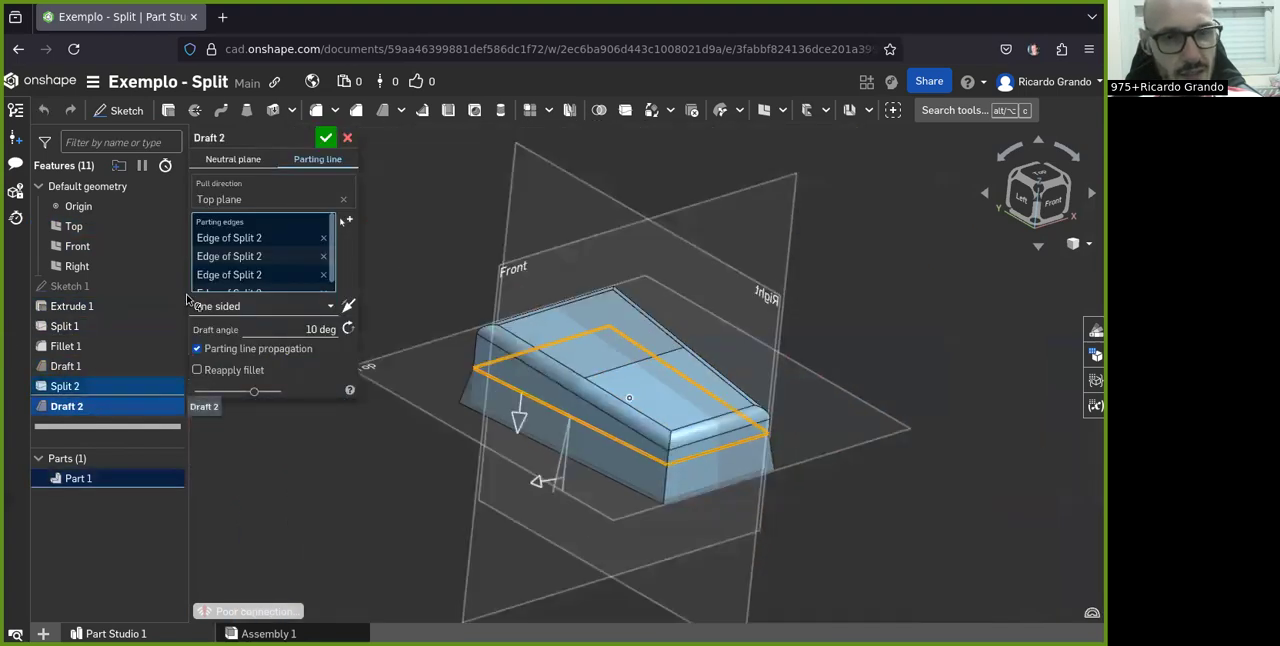
click(347, 137)
Reopen the parting line draft for editing and examine its one-sided preview along the parting edges from several directions
double_click(46, 410)
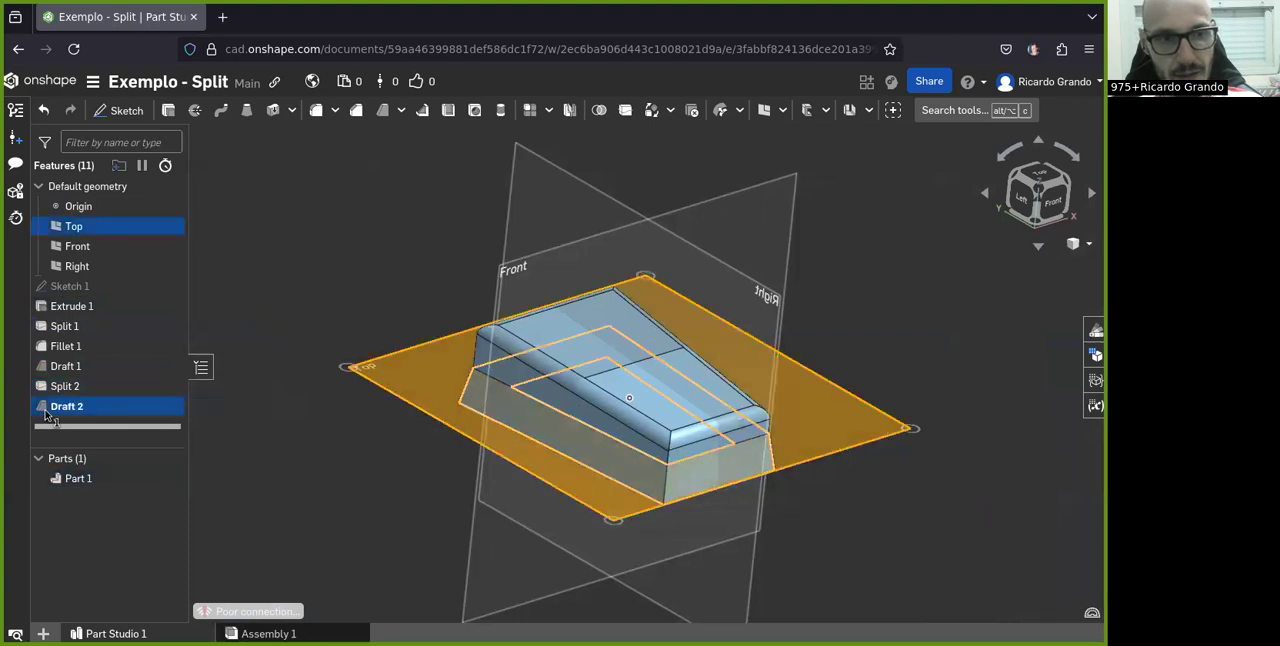
scroll(720, 362, up, 3)
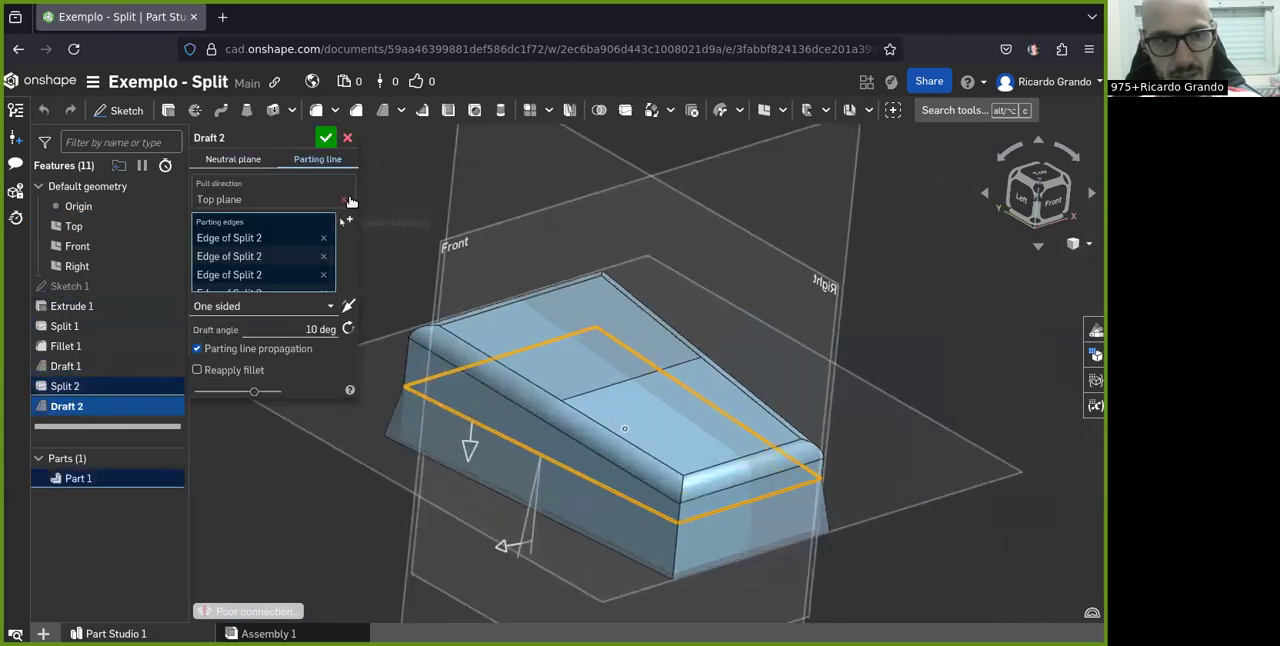
right_drag(673, 427, 883, 408)
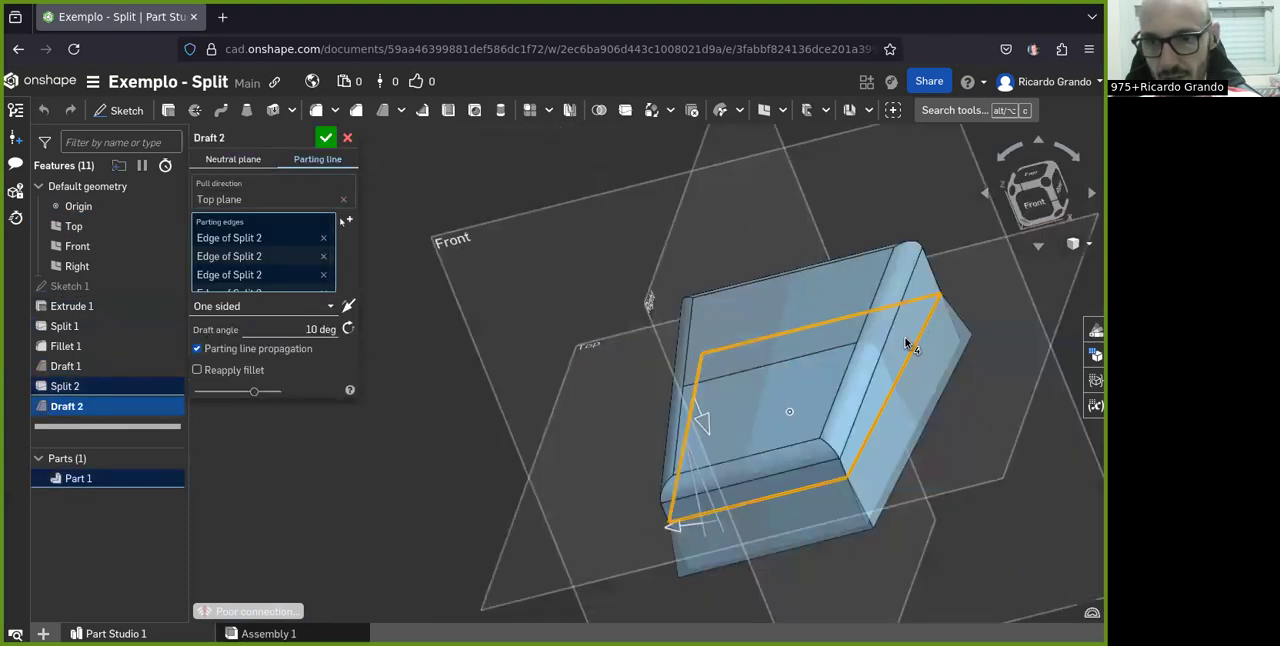
right_drag(907, 343, 954, 267)
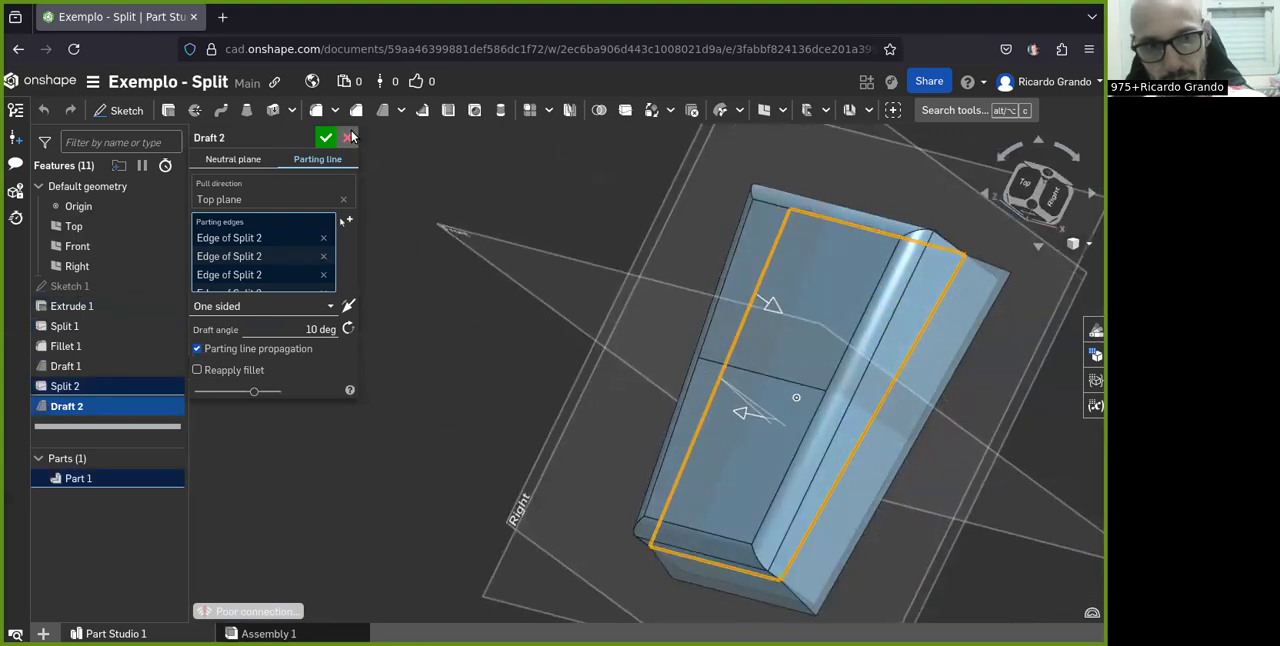
right_drag(908, 603, 803, 503)
scroll(803, 505, down, 4)
right_drag(580, 596, 673, 571)
scroll(675, 571, up, 3)
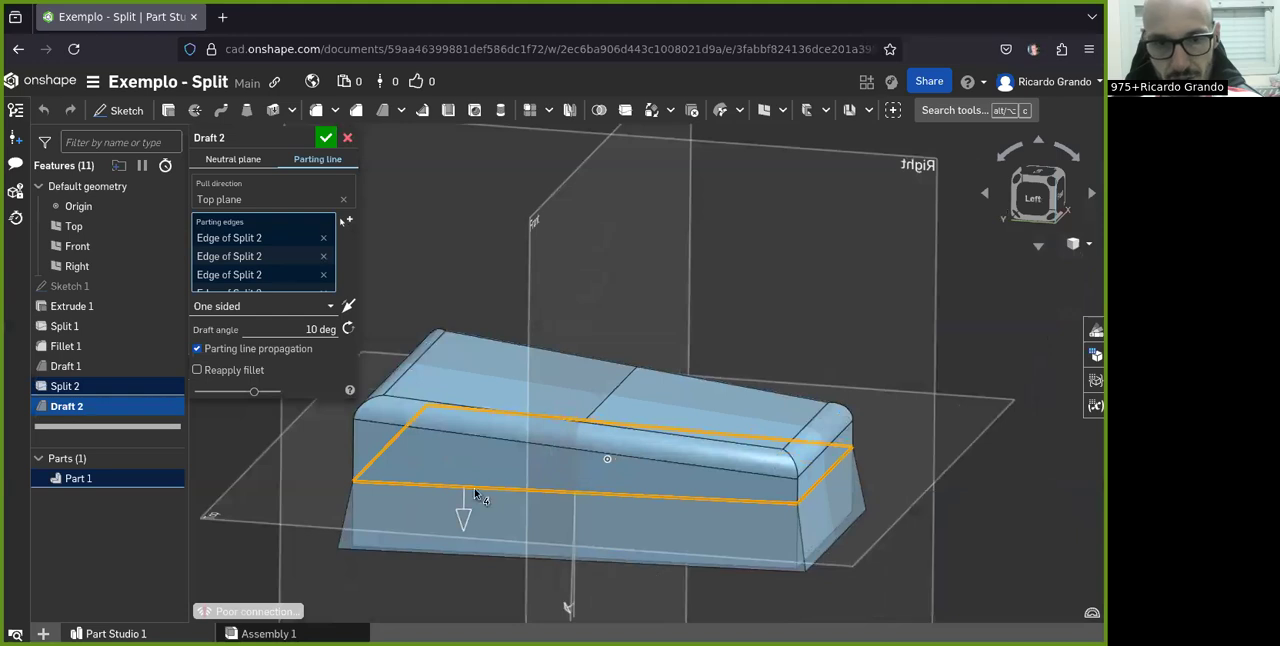
Try the symmetric and two sided options on the parting line draft and compare their previews on the side faces
click(228, 306)
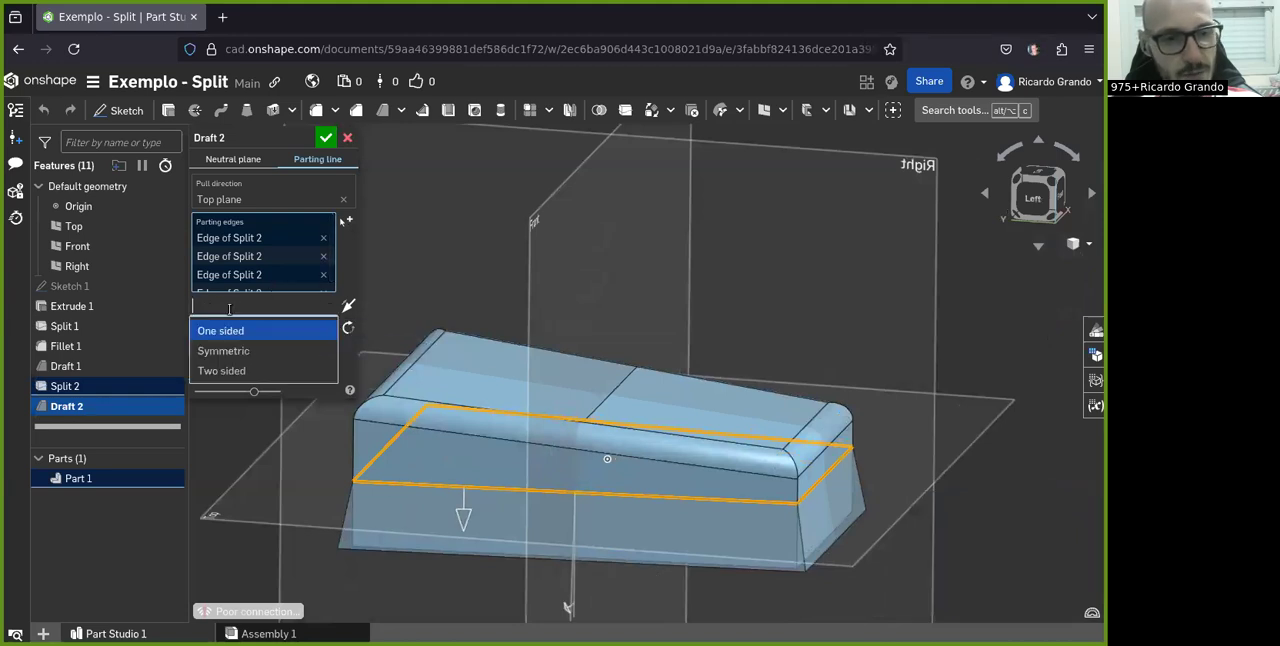
click(225, 351)
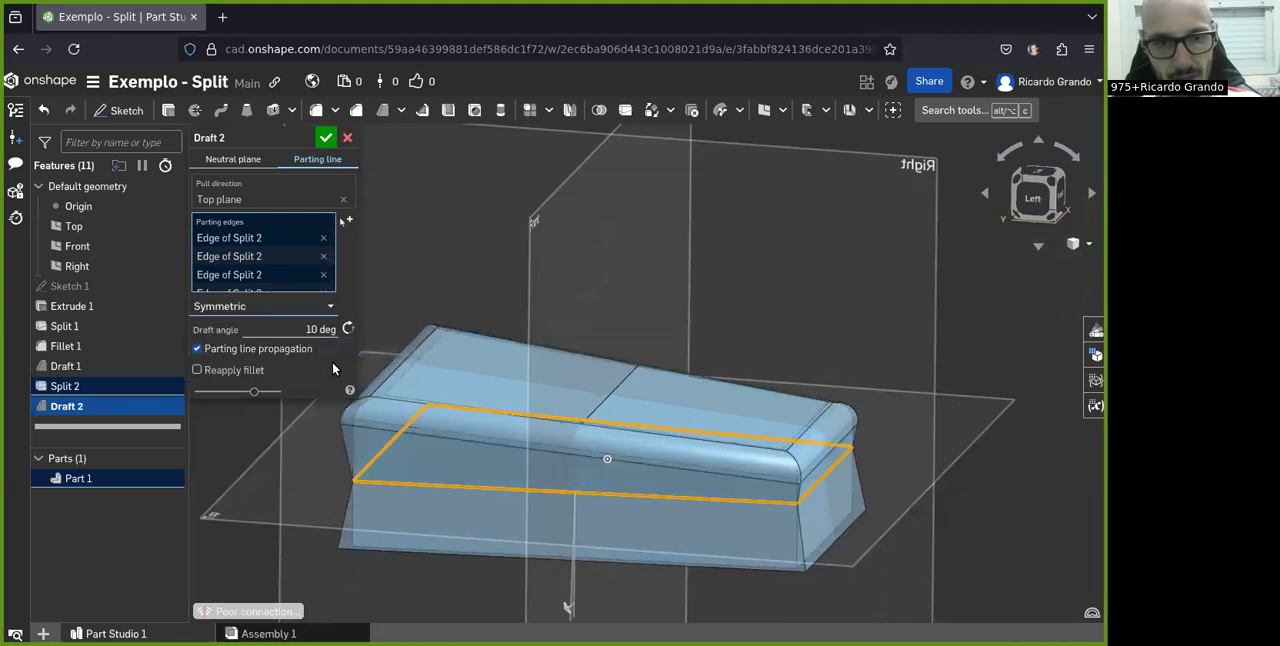
scroll(330, 470, up, 3)
scroll(334, 478, down, 2)
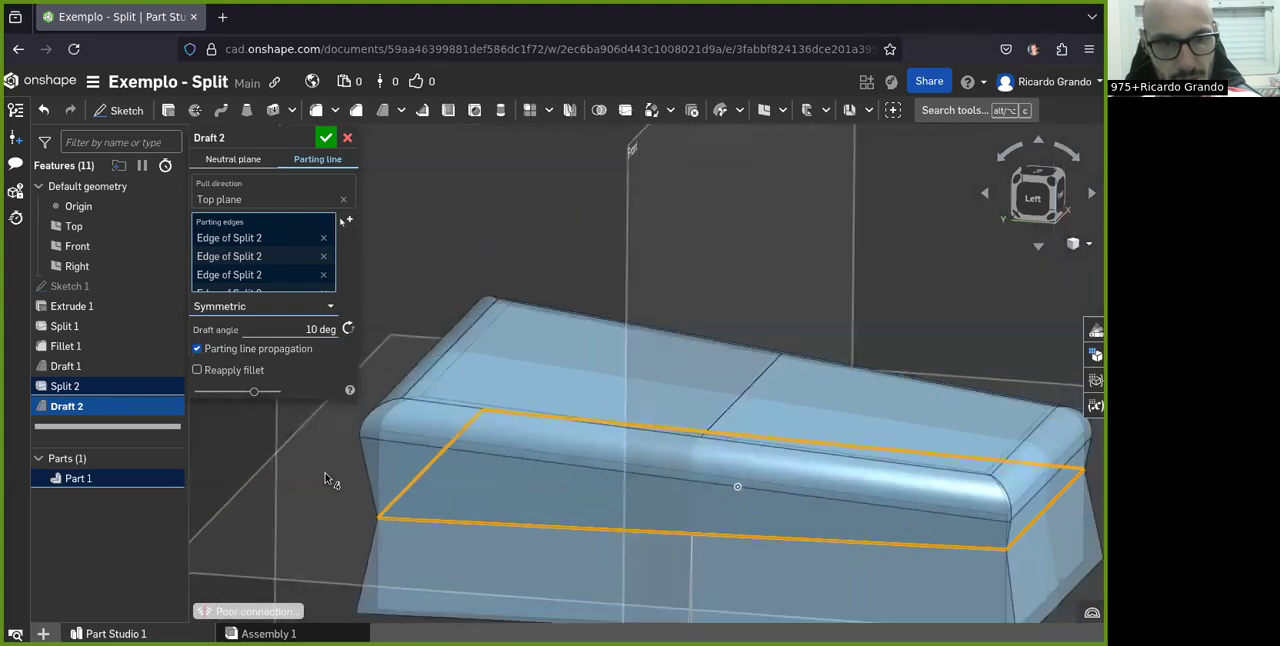
click(229, 306)
click(236, 370)
scroll(483, 372, down, 3)
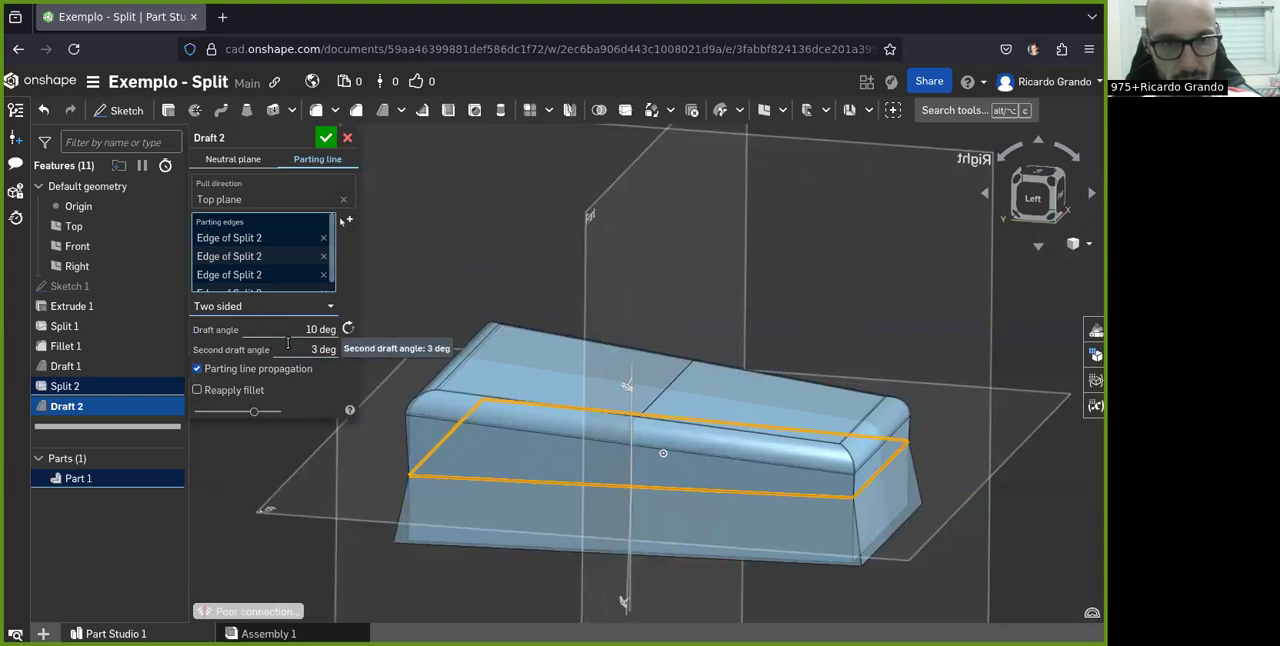
Set the parting line draft to symmetric, accept it, and view the drafted block from above
click(254, 309)
click(228, 352)
click(325, 137)
right_drag(409, 194, 570, 508)
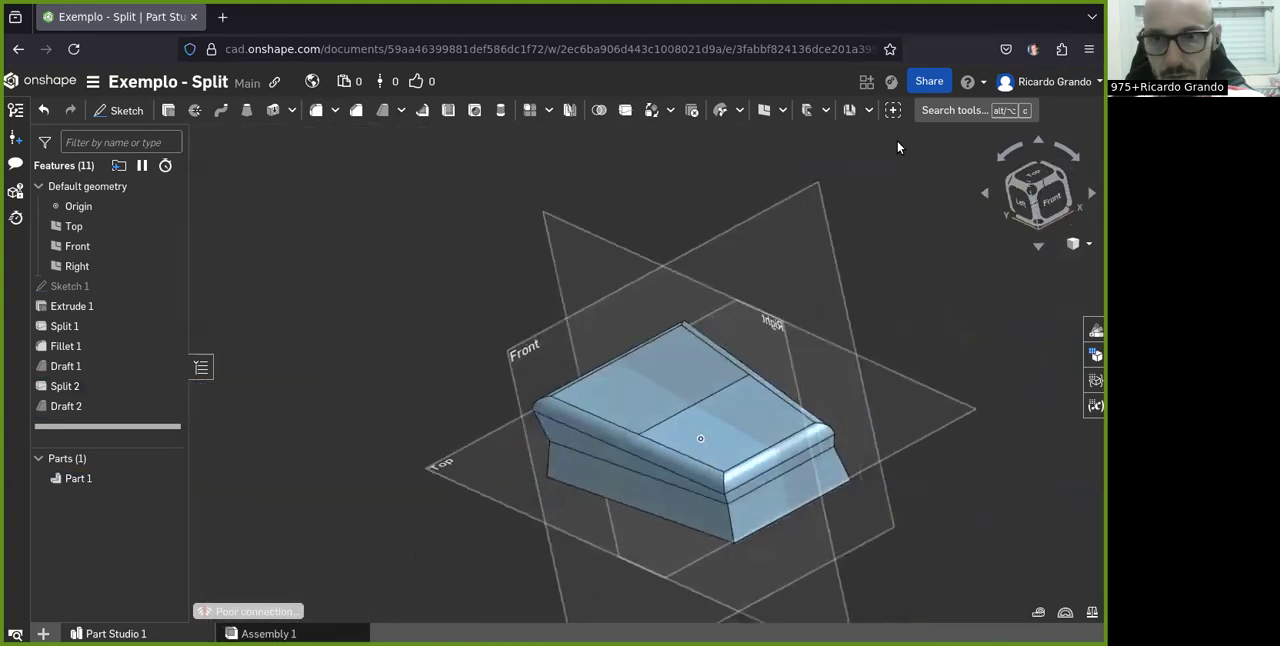